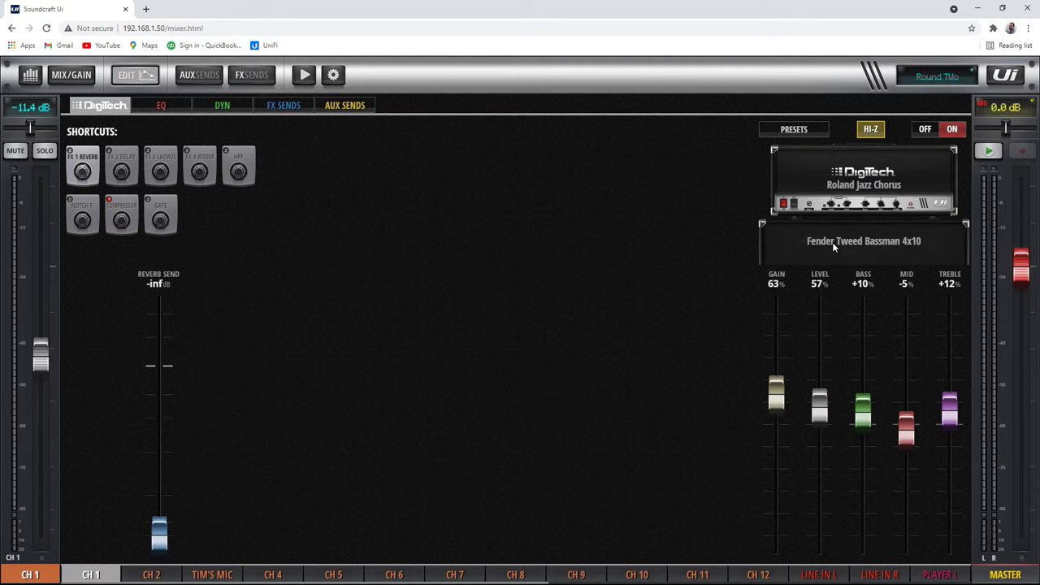
Change channel 1's speaker cabinet to Marshall 4x12 and compare the DigiTech amp simulation off and on
click(831, 242)
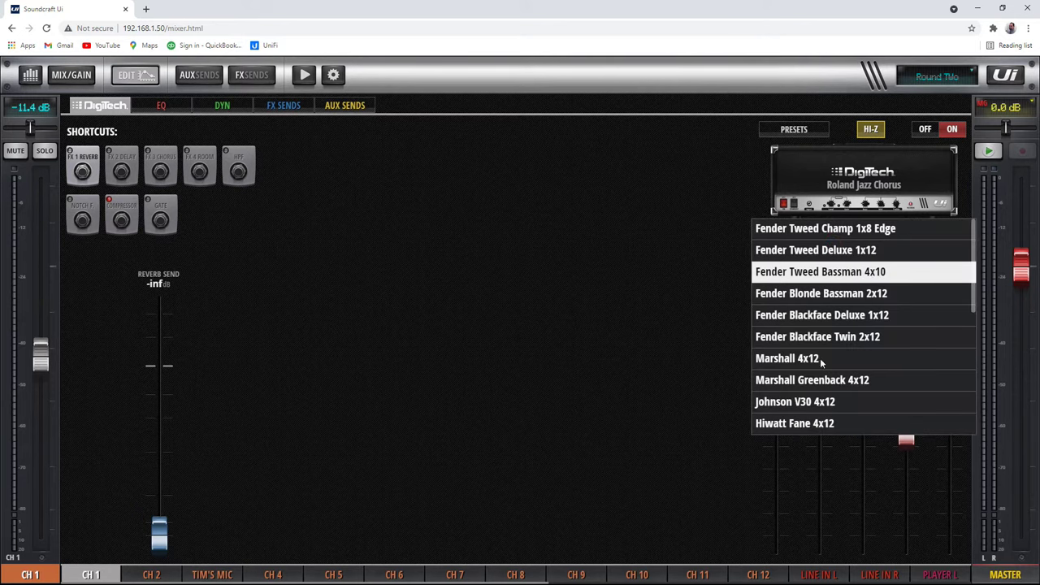
click(792, 363)
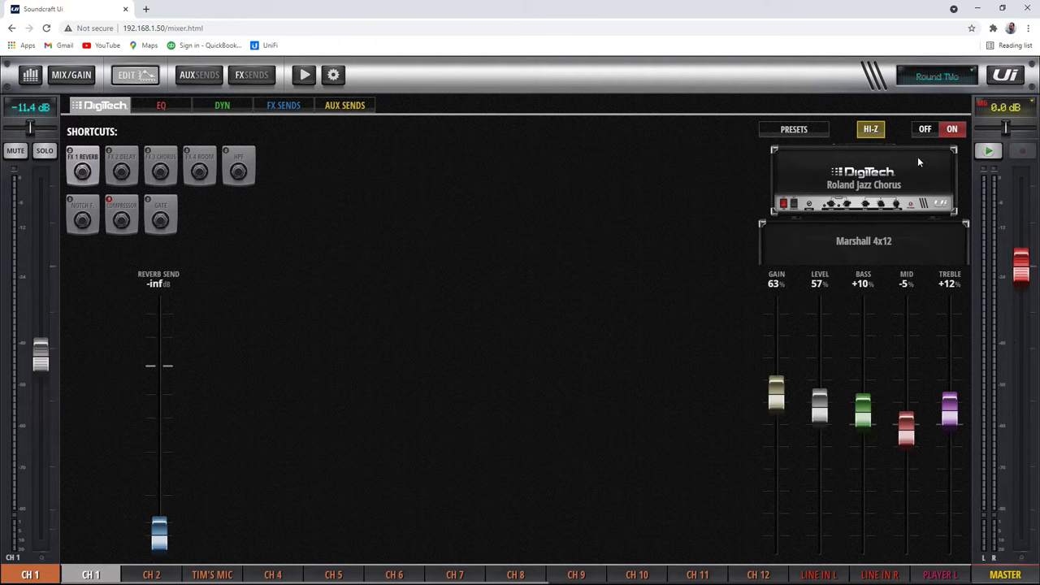
click(934, 132)
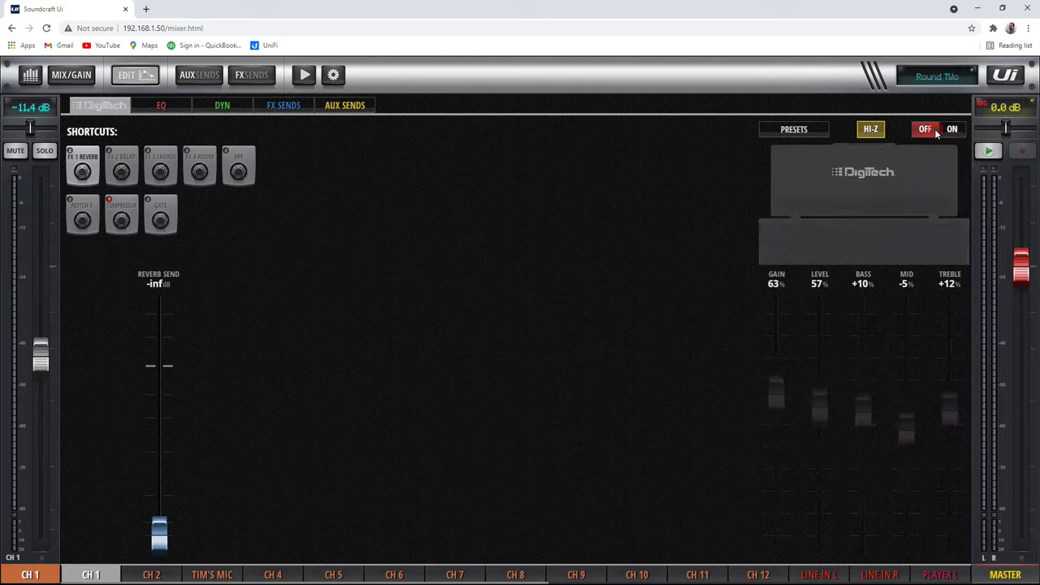
click(952, 130)
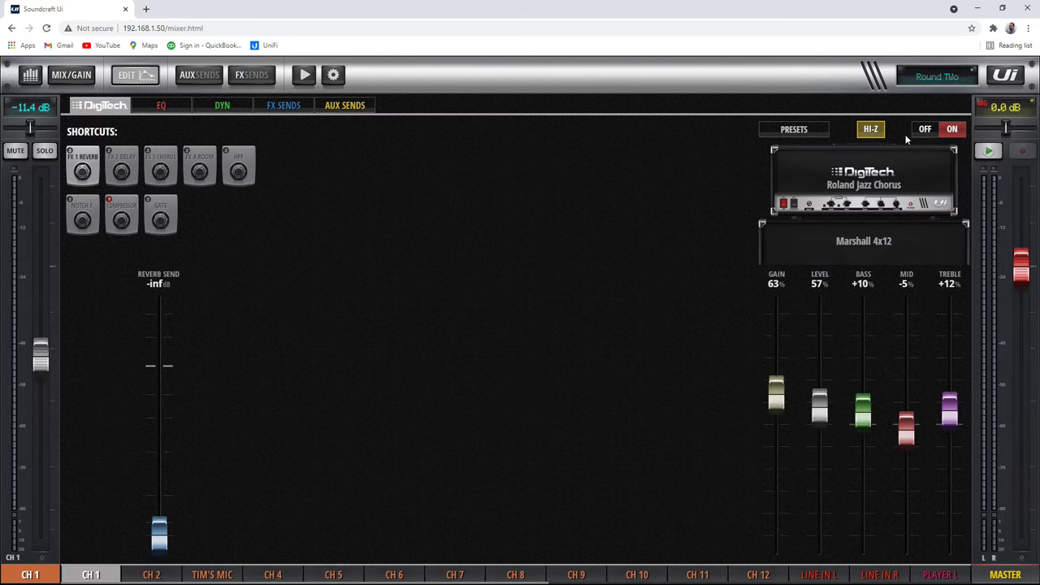
View channel 4's individual aux sends and the Livestream aux mix across all channels
click(135, 77)
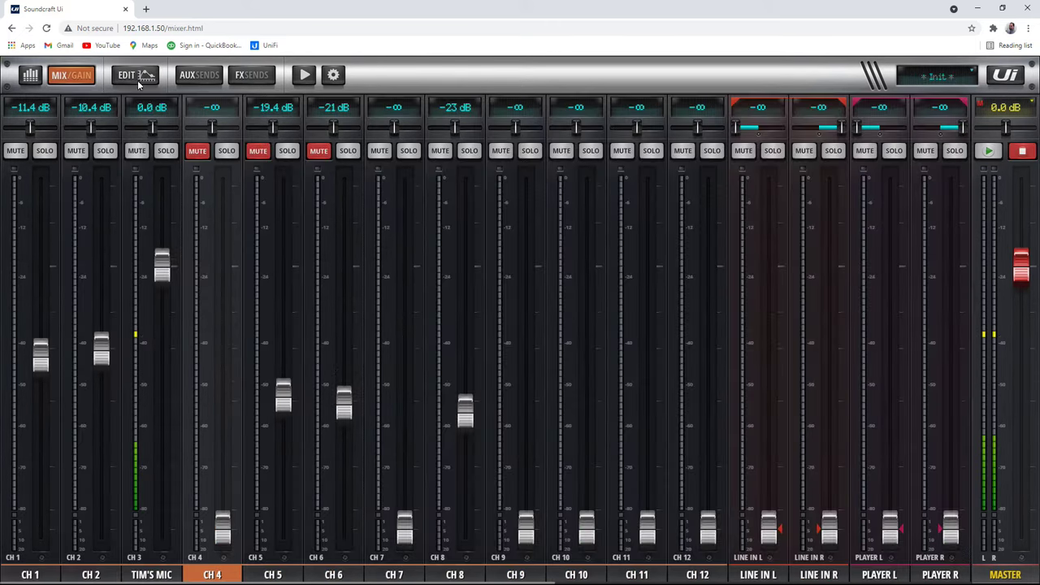
click(131, 79)
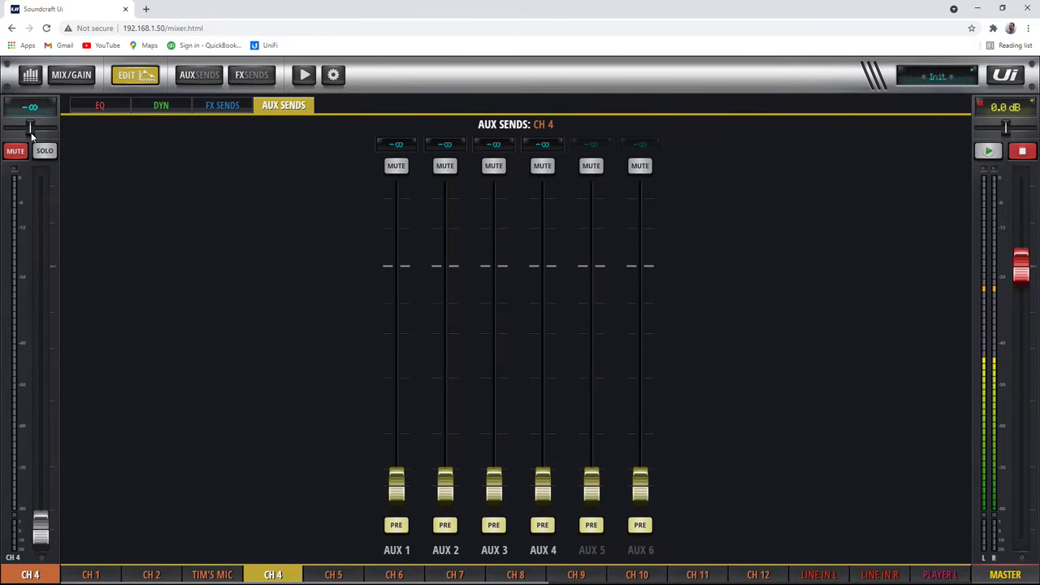
click(197, 77)
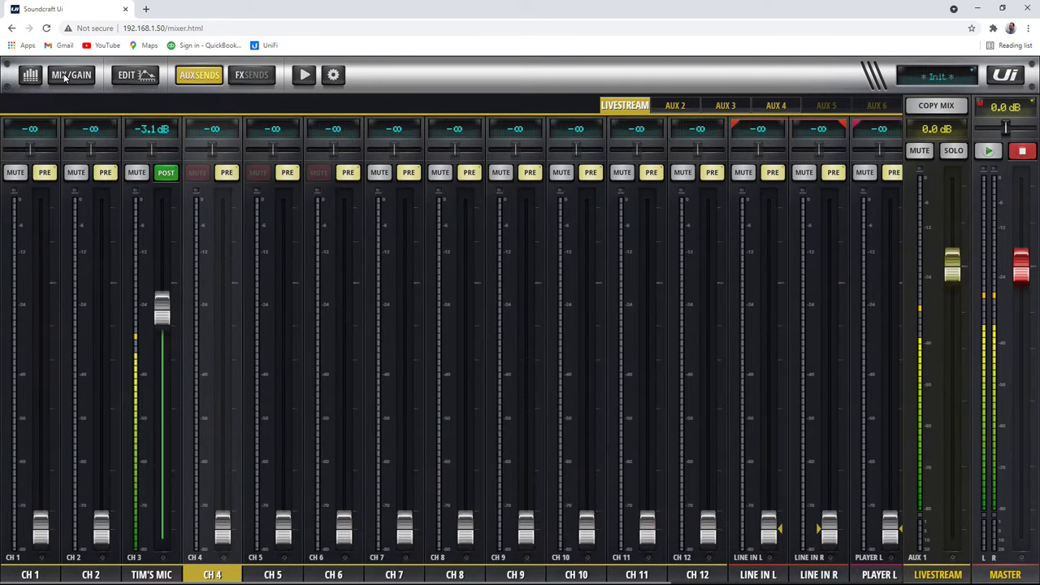
In the main mix, raise channel 11 to about -6.0 dB and channel 10 to about -1.0 dB
click(71, 75)
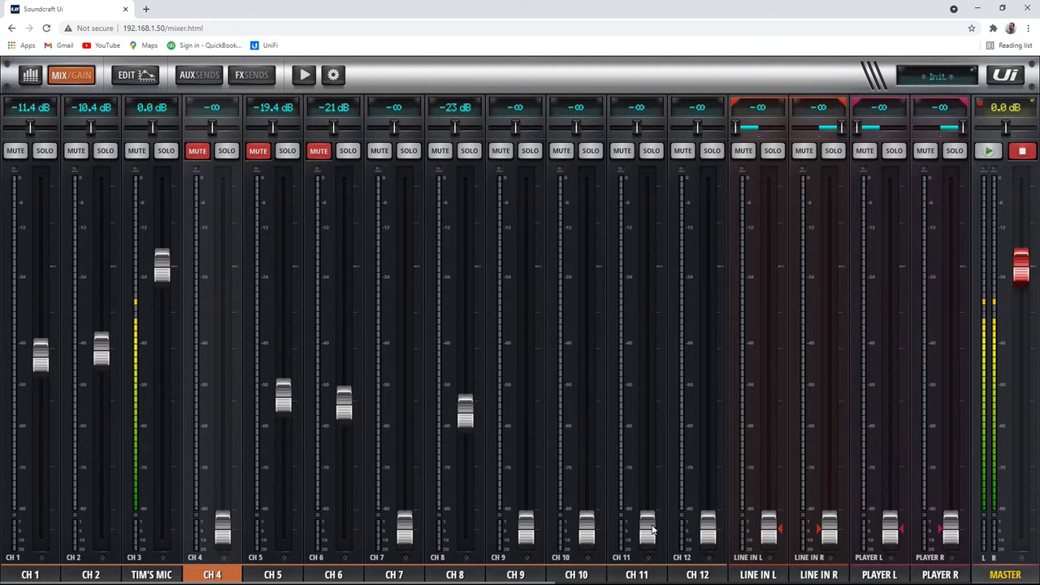
drag(654, 530, 648, 313)
drag(587, 528, 609, 280)
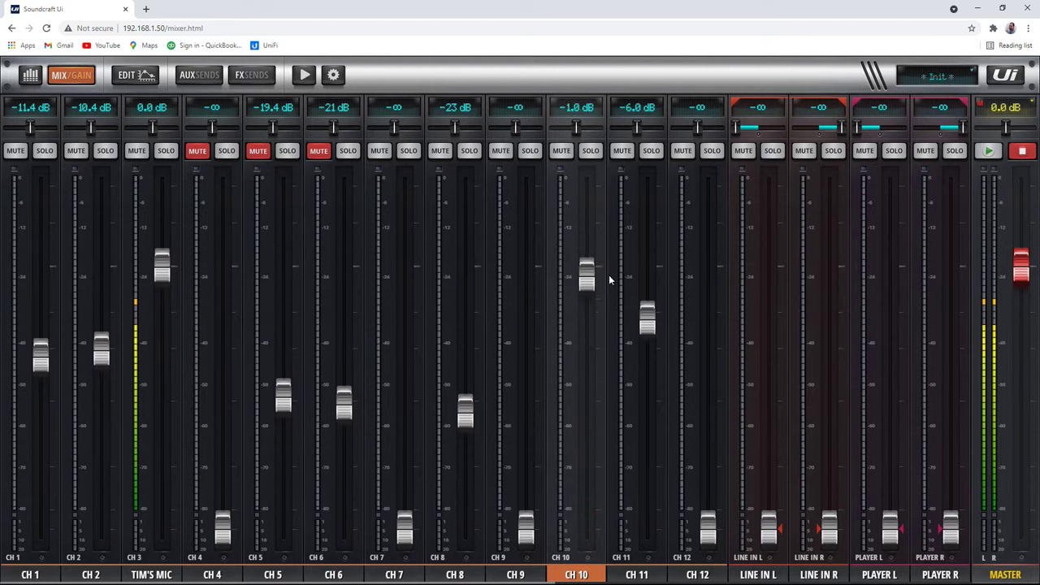
Set the Livestream aux sends to about -6.3 dB on channel 6, -10.8 on channel 7, -8.8 on channel 8 and -17.2 on channel 9
click(199, 74)
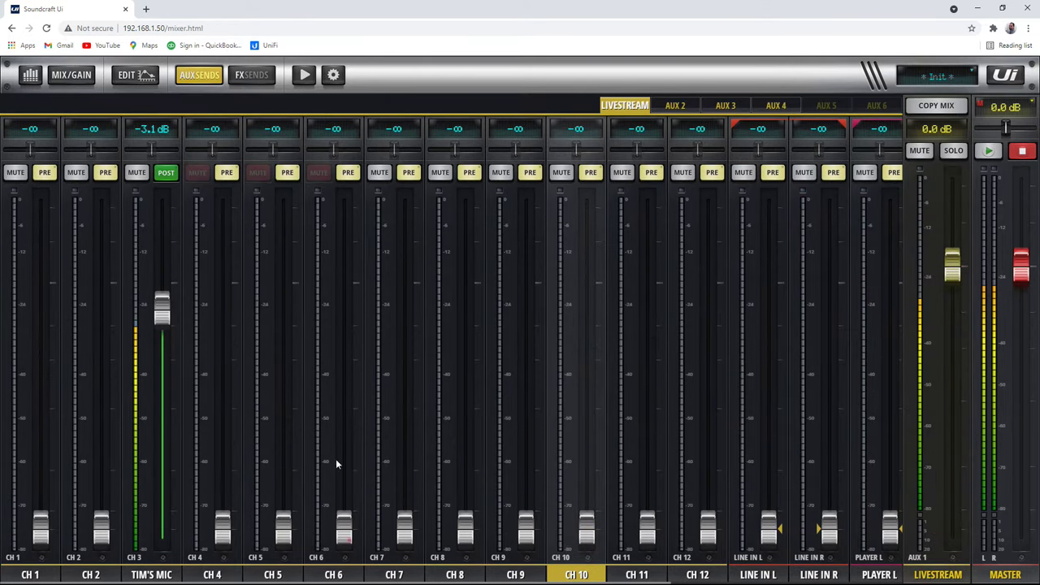
drag(344, 528, 353, 346)
drag(404, 529, 430, 374)
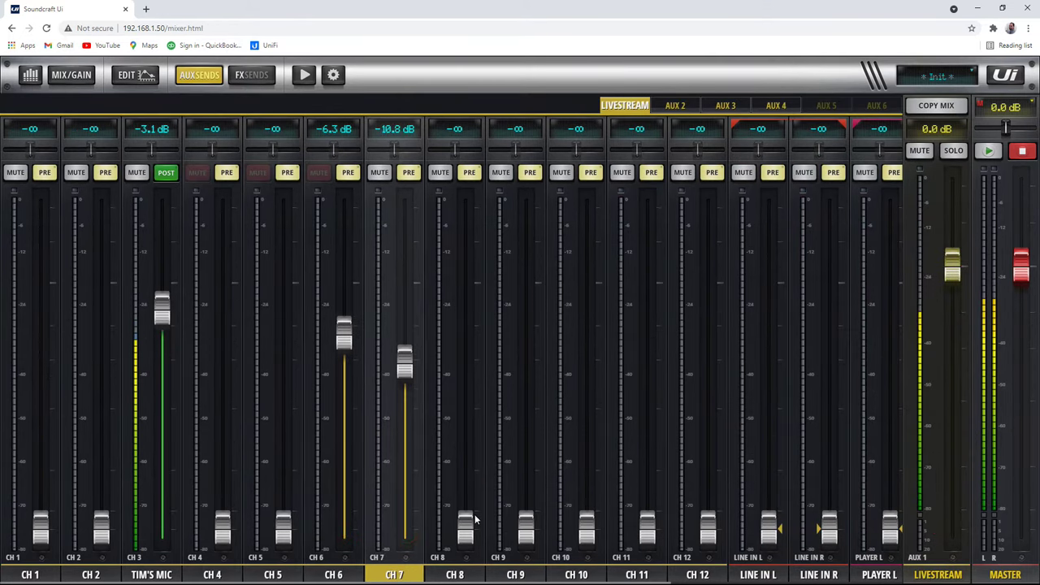
drag(465, 526, 494, 351)
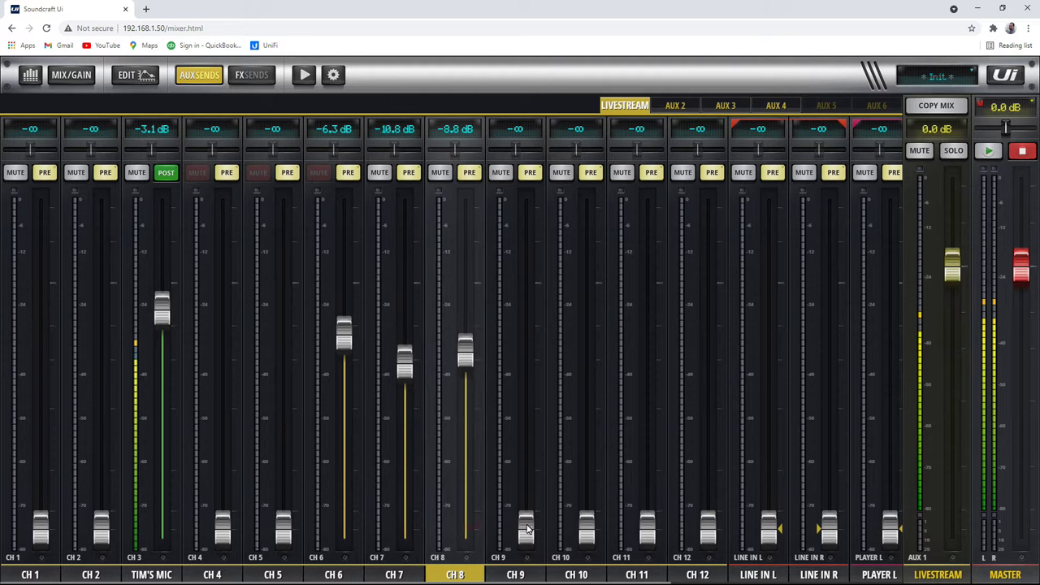
drag(528, 528, 544, 391)
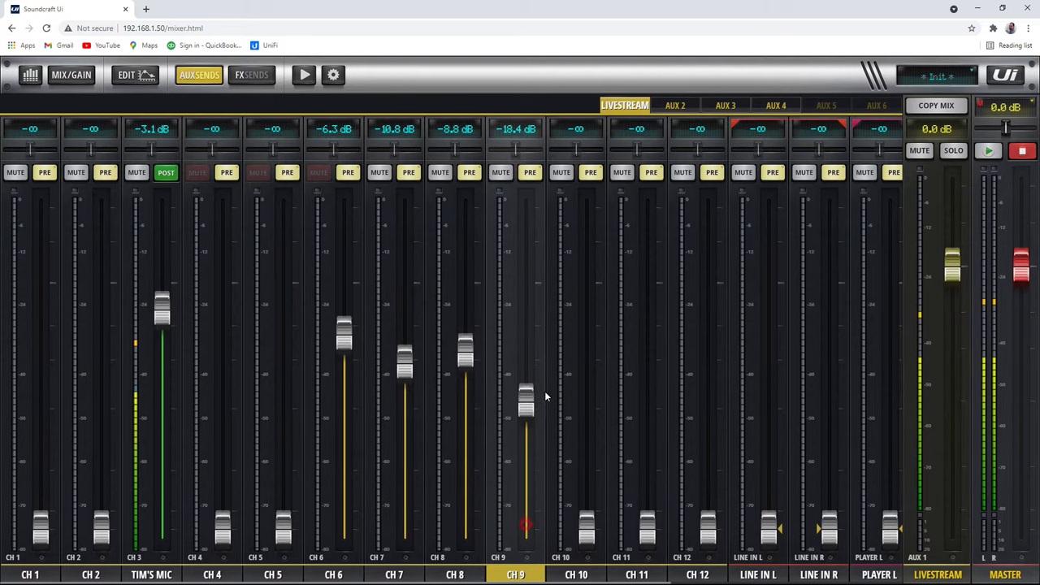
Compare the AUX 2 send mix with channel 9's individual aux sends and the main mix levels
click(625, 107)
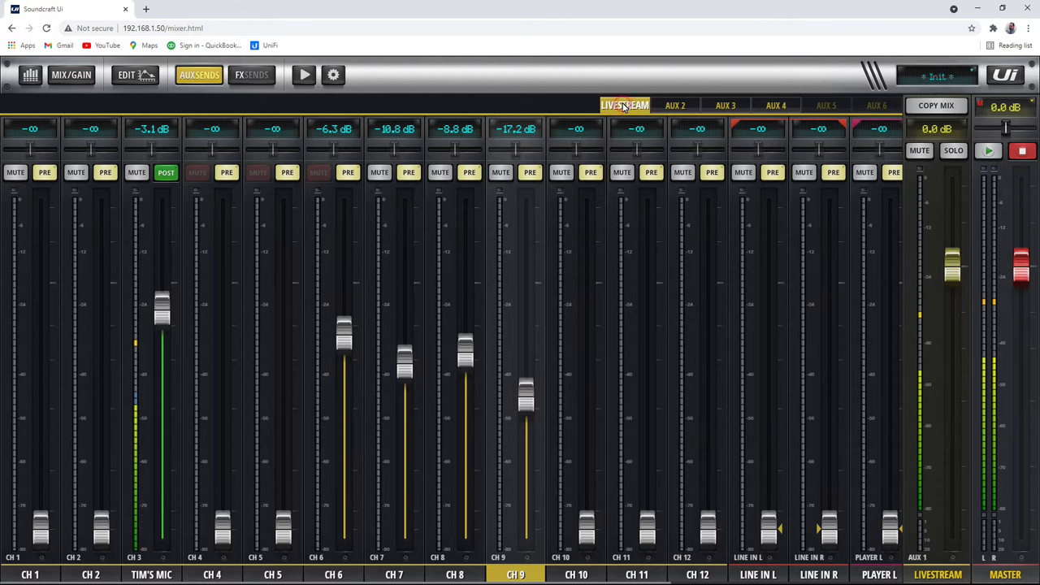
click(699, 107)
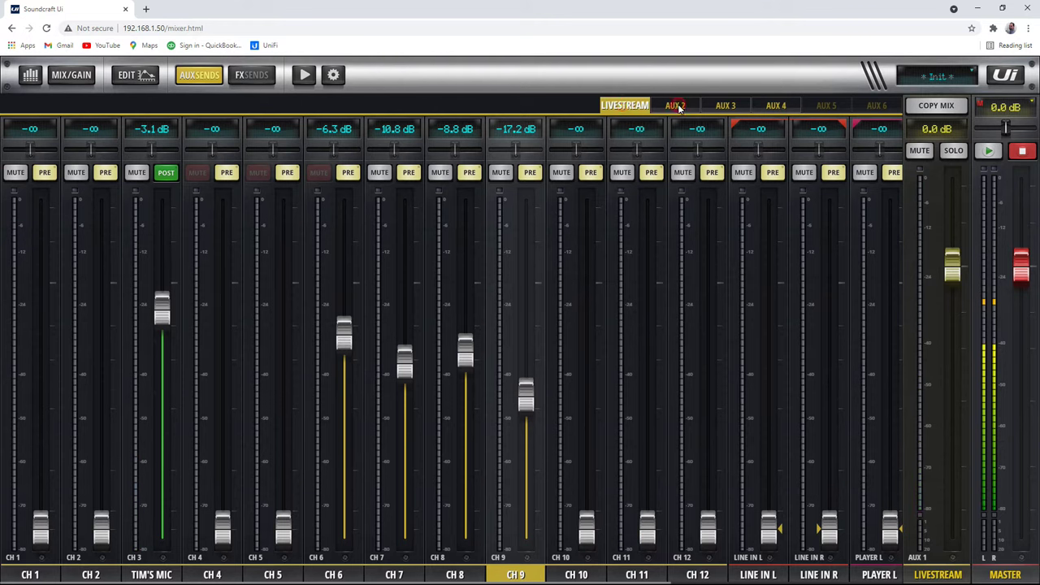
click(677, 107)
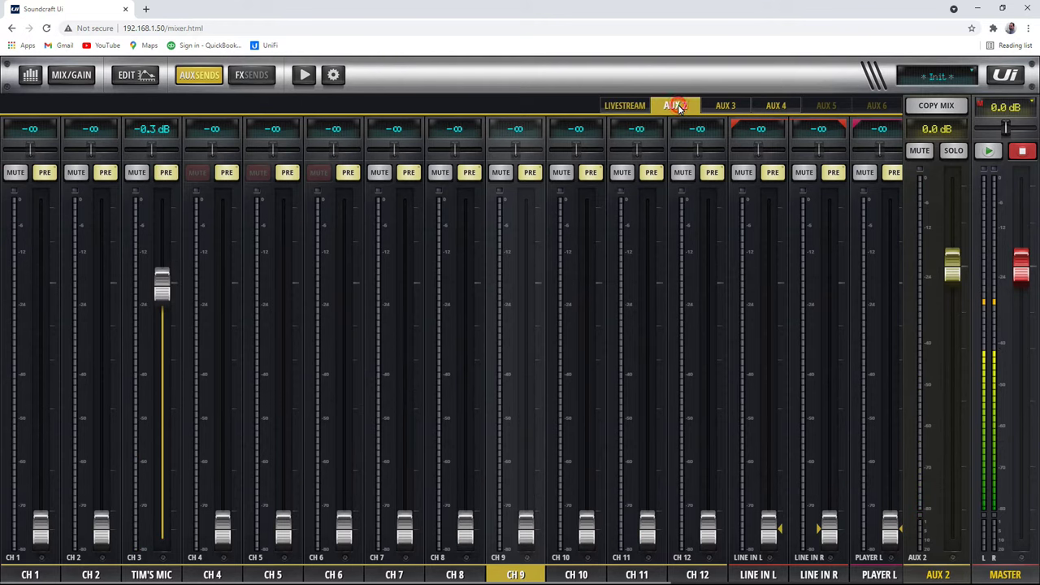
click(137, 75)
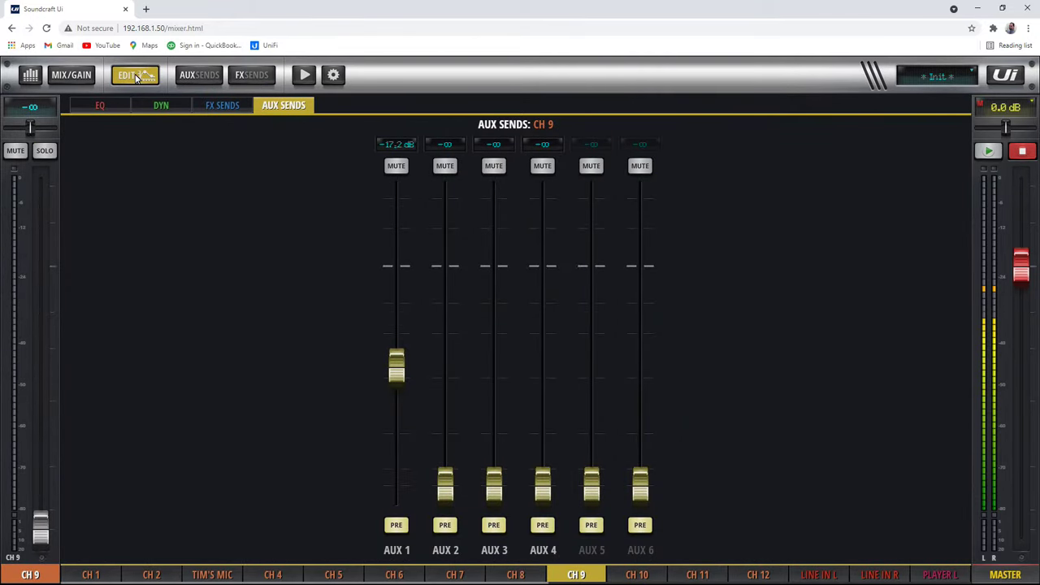
click(86, 78)
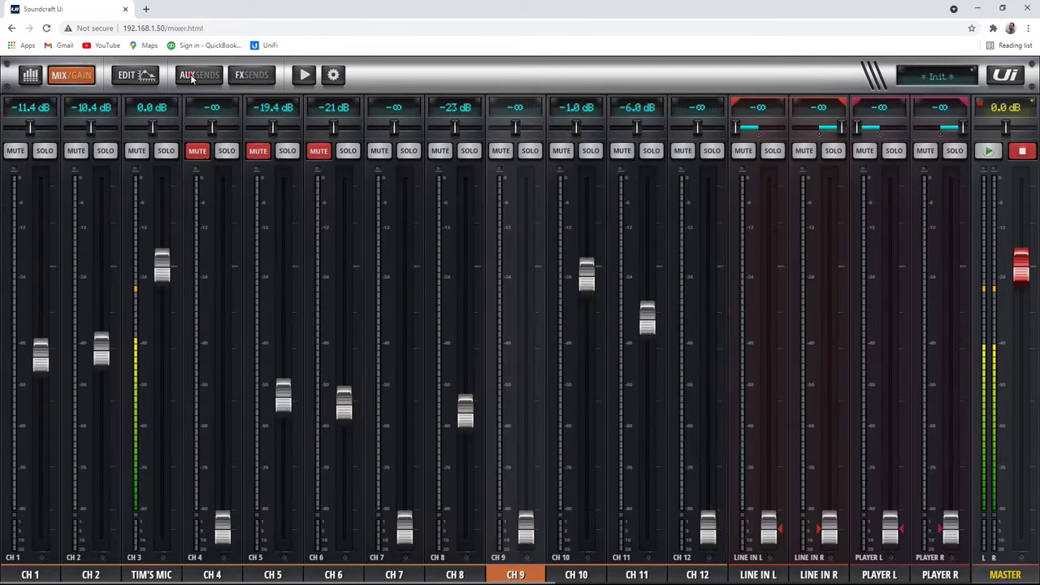
click(192, 77)
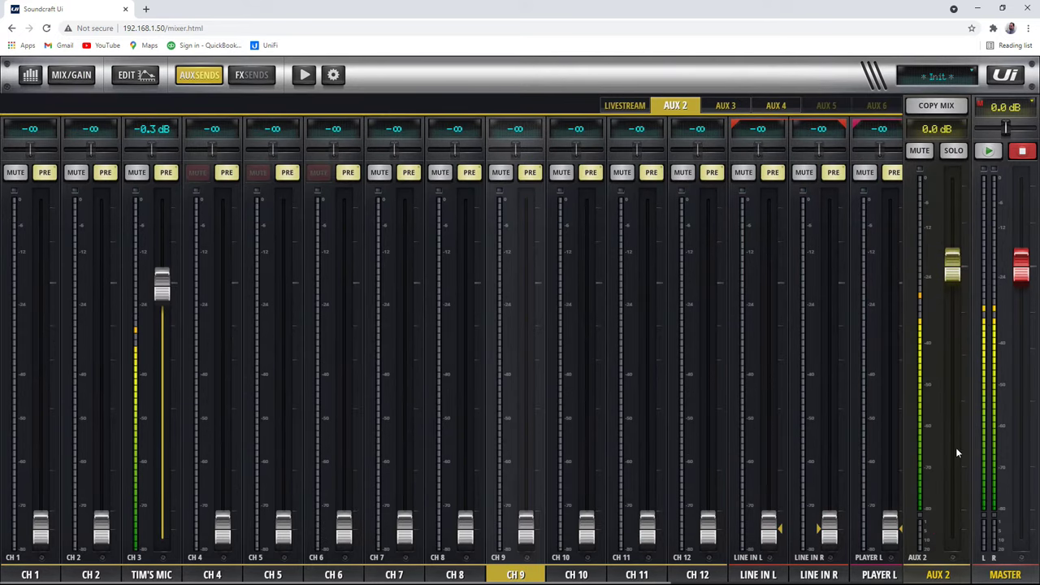
Examine the channel options available for the AUX 2 and Livestream aux masters
click(945, 575)
click(948, 577)
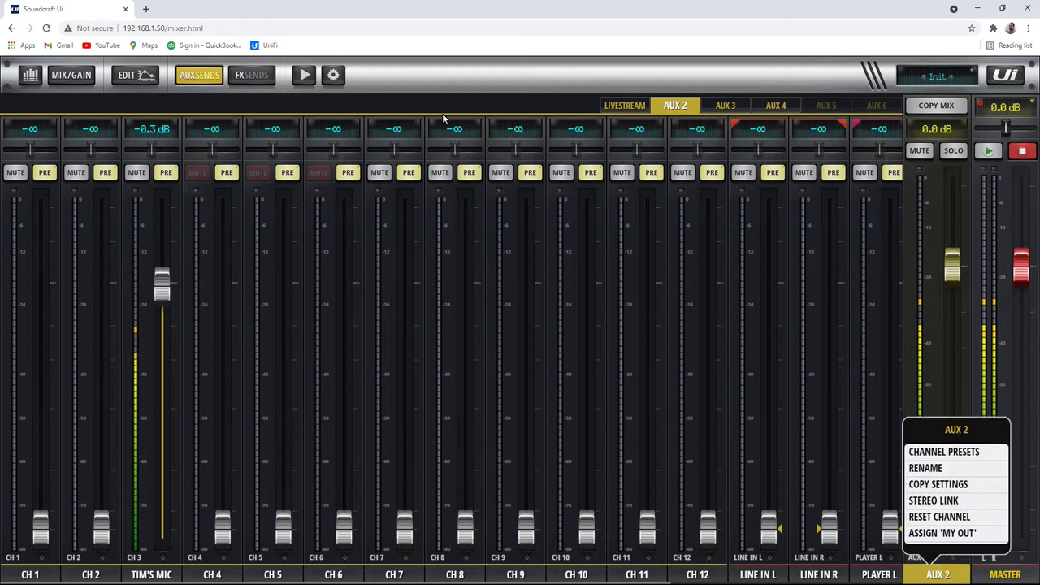
click(611, 108)
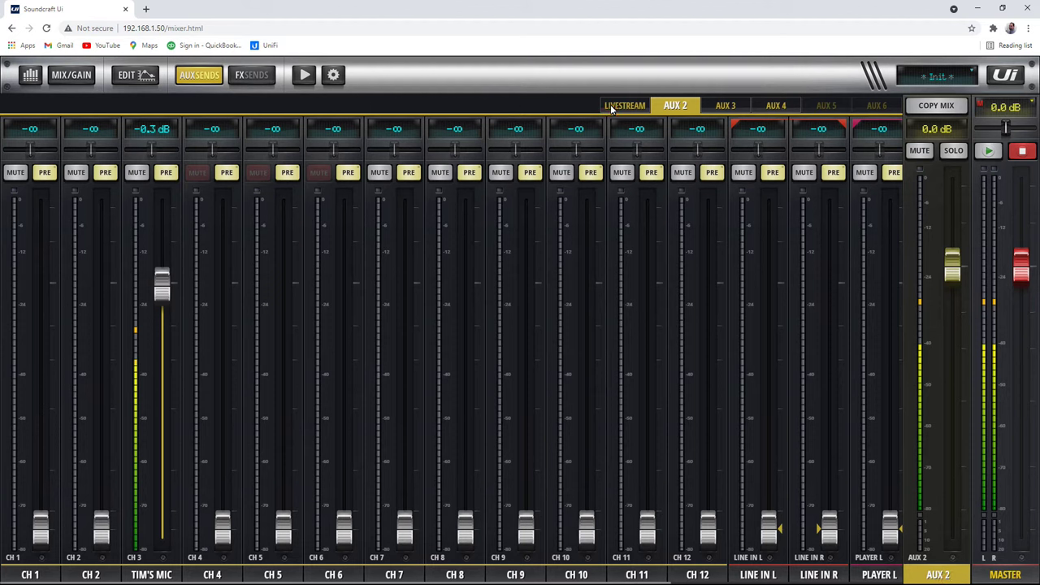
click(639, 108)
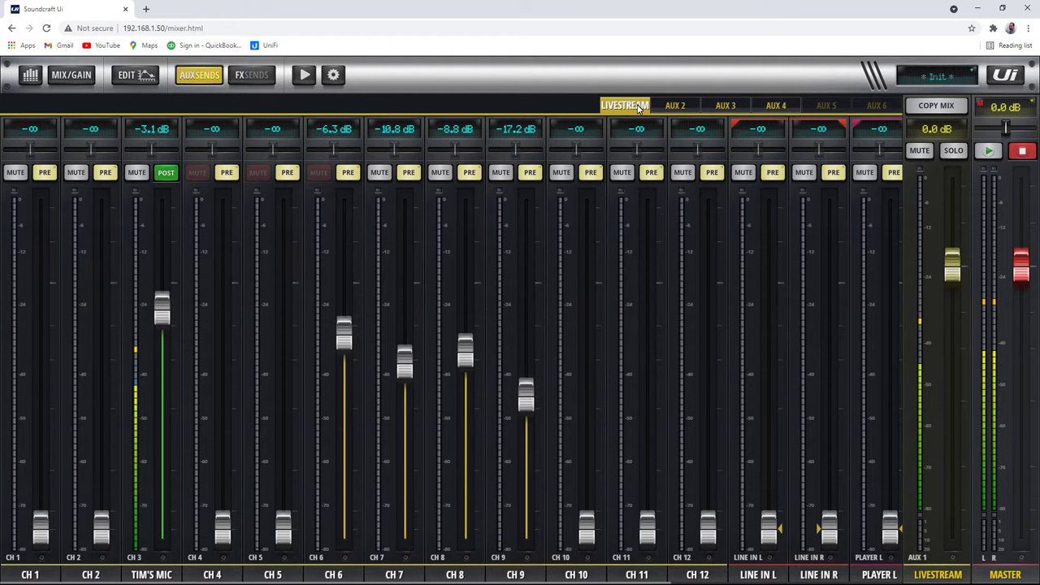
click(938, 578)
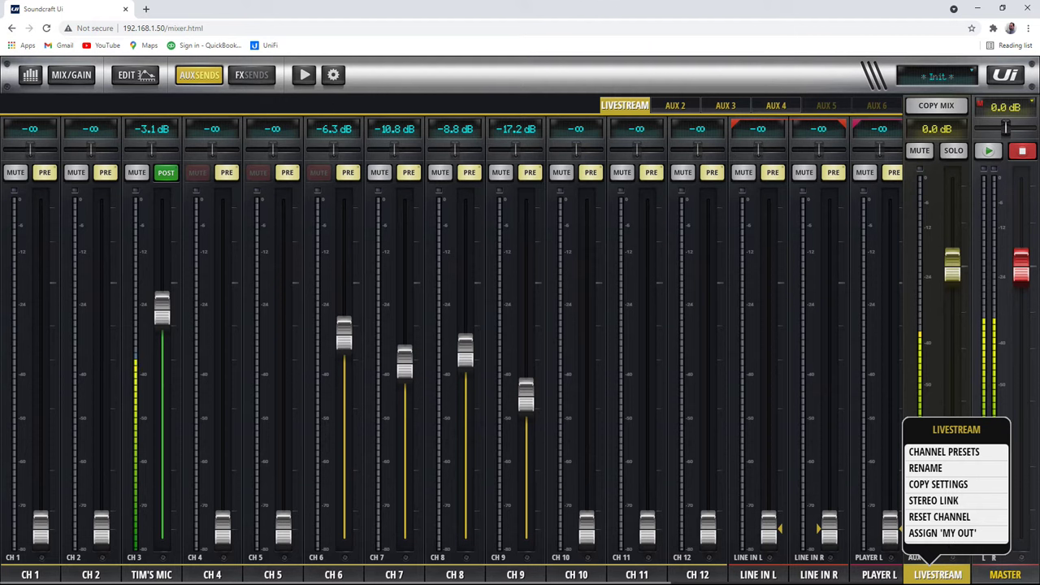
click(614, 108)
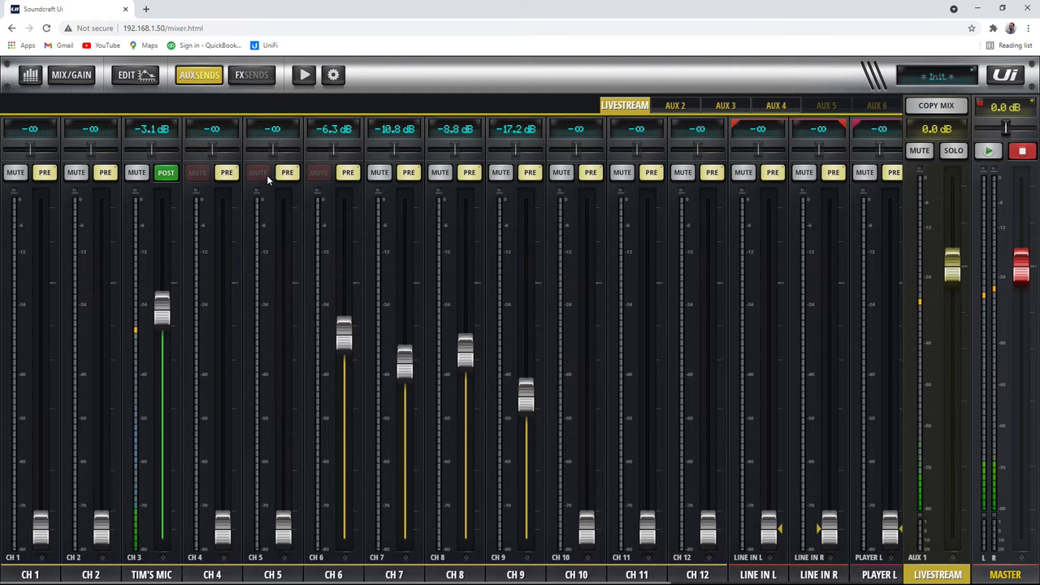
Switch the Livestream sends of channels 4 and 5 to post-fader and return each to pre-fader
click(225, 173)
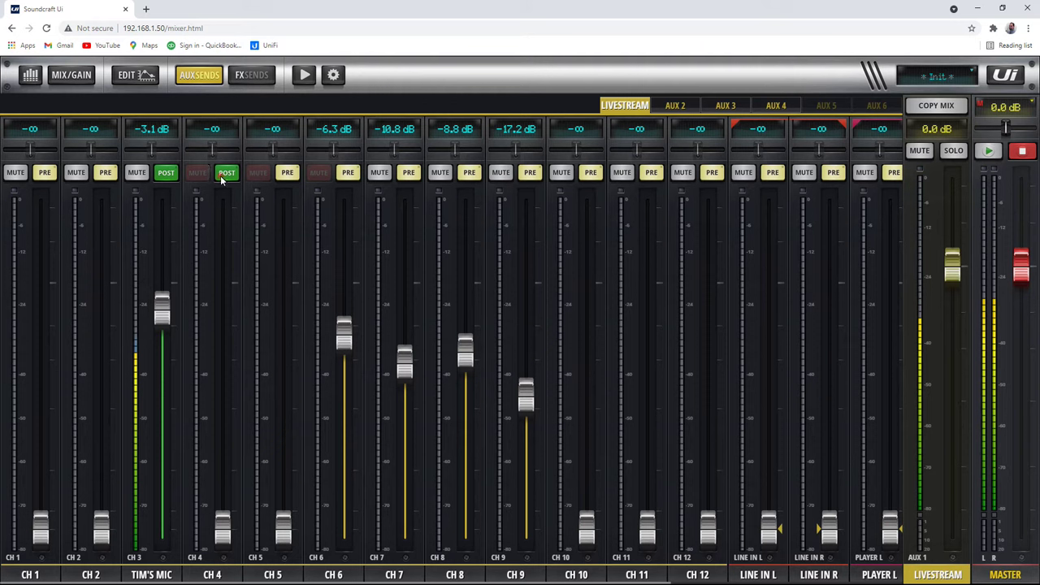
click(225, 172)
click(286, 172)
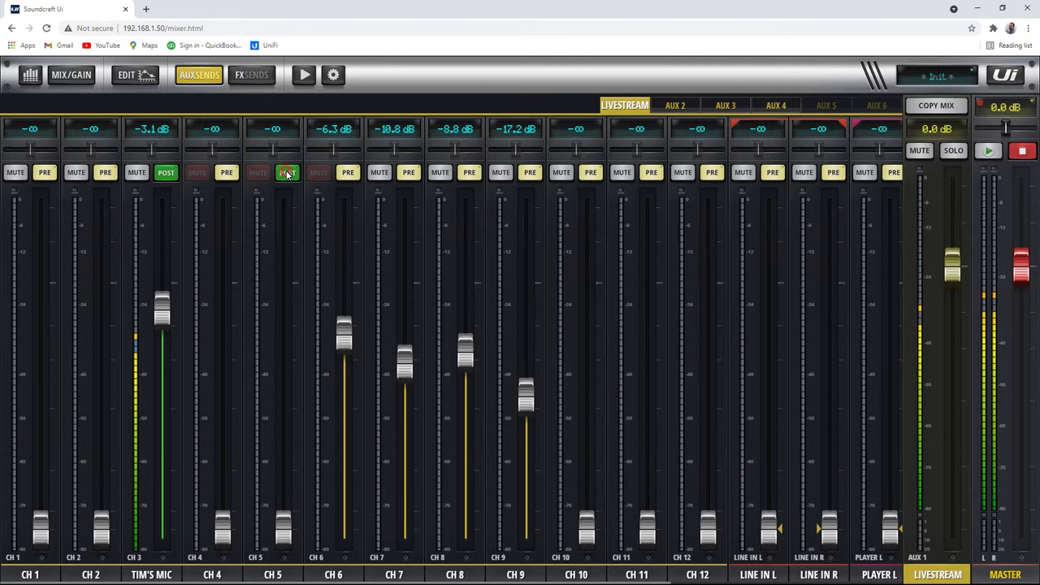
click(287, 172)
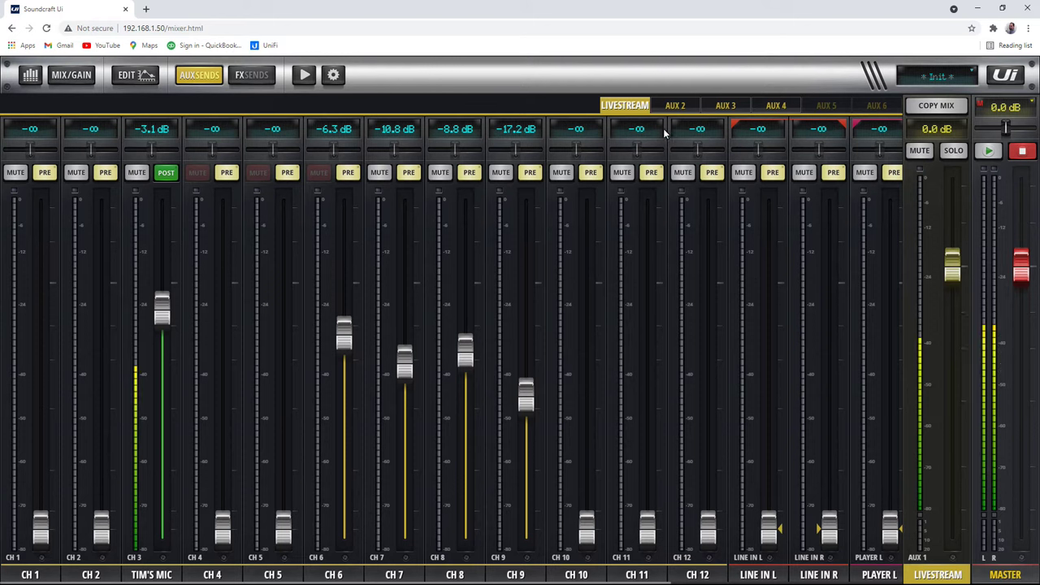
Set the AUX 4 sends to about -3.9 dB on channel 9 and about -0.1 dB on channel 8
click(776, 106)
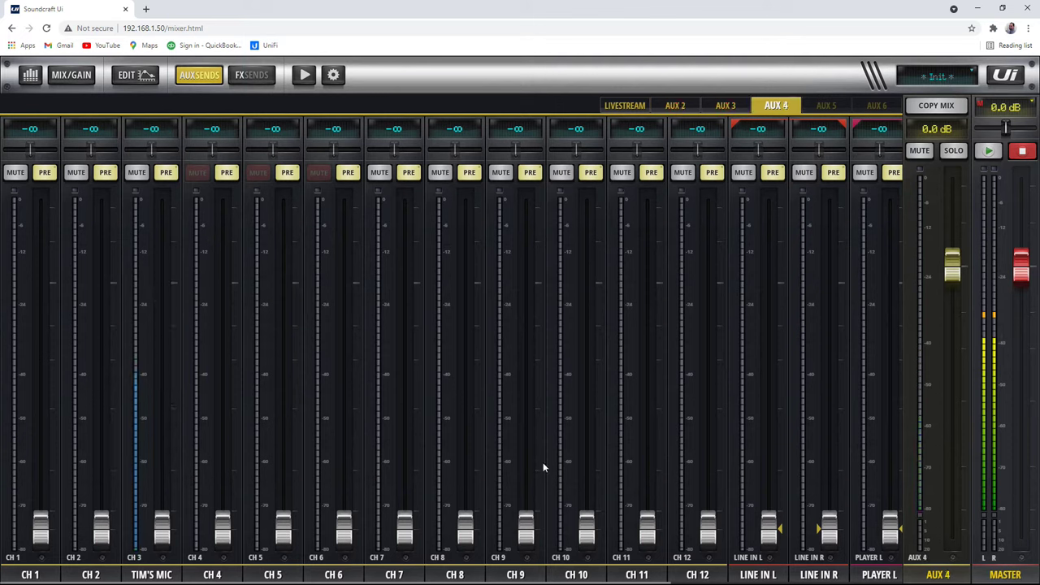
drag(522, 524, 504, 452)
drag(465, 524, 464, 280)
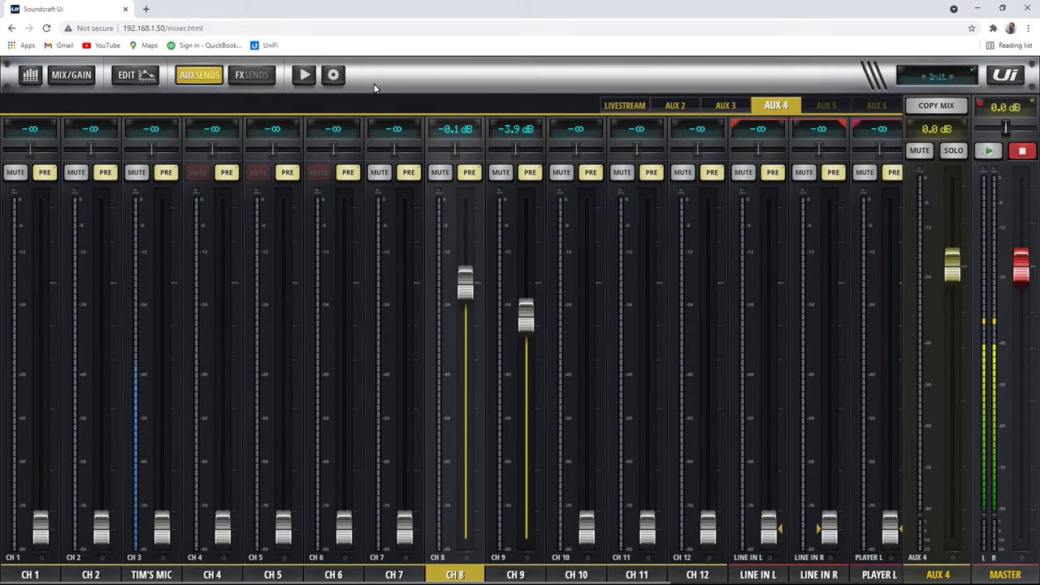
Try the FX 4 Room send on the channel 3 microphone and view the FX 3 Chorus and FX 2 Delay sends
click(251, 74)
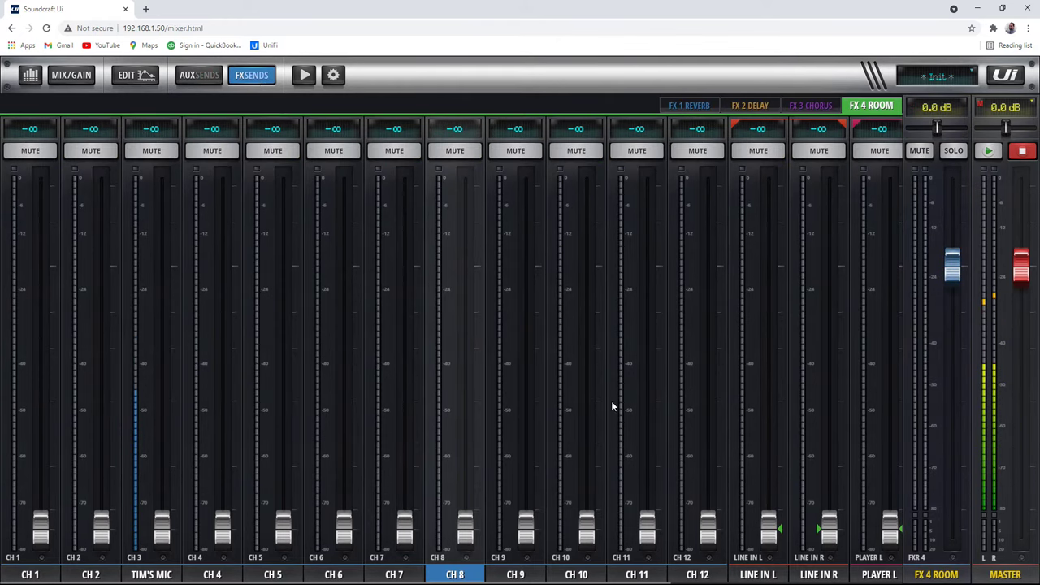
mouse_move(169, 517)
mouse_down()
mouse_move(180, 420)
mouse_move(171, 286)
mouse_move(167, 532)
mouse_up()
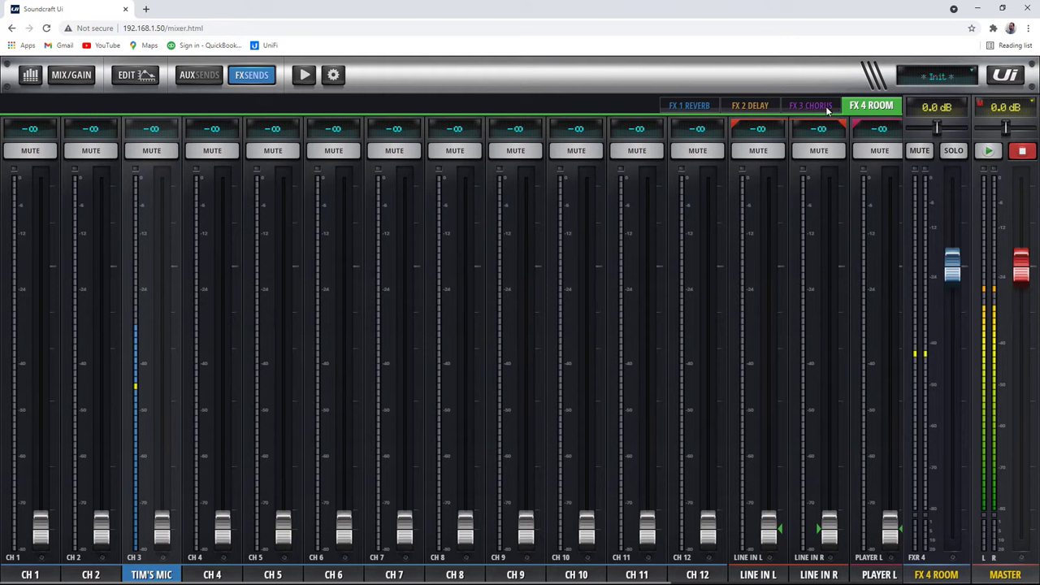
click(810, 107)
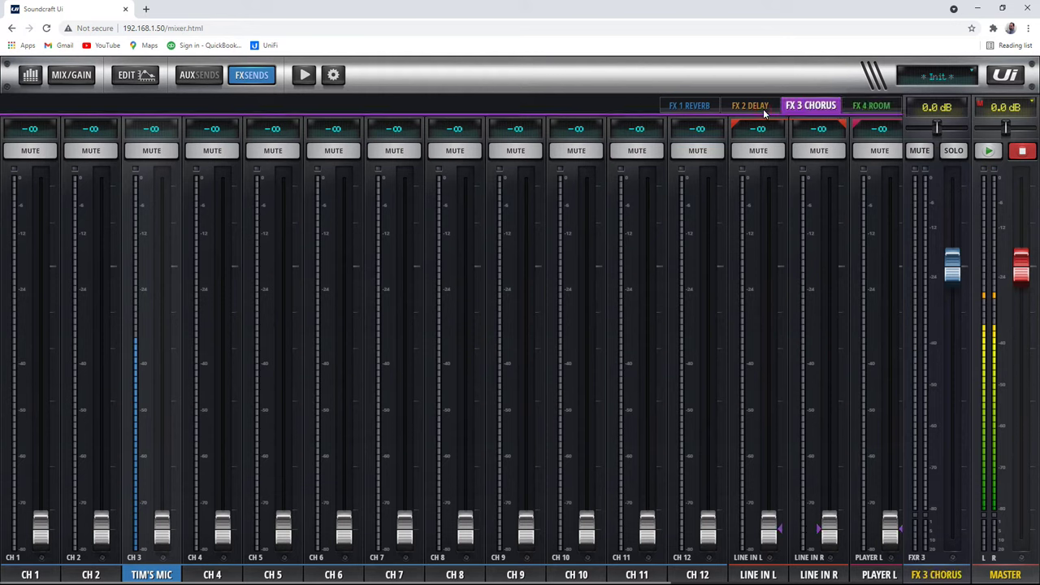
click(760, 109)
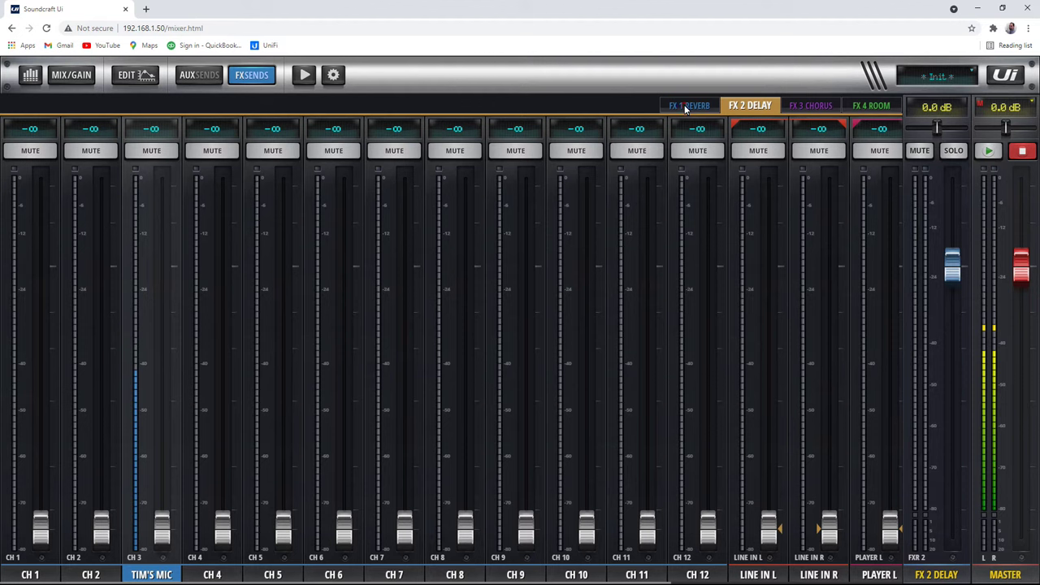
Raise the channel 3 microphone's FX 1 Reverb send to about -10.0 dB and lower it slightly
click(686, 106)
drag(162, 523, 165, 342)
double_click(97, 385)
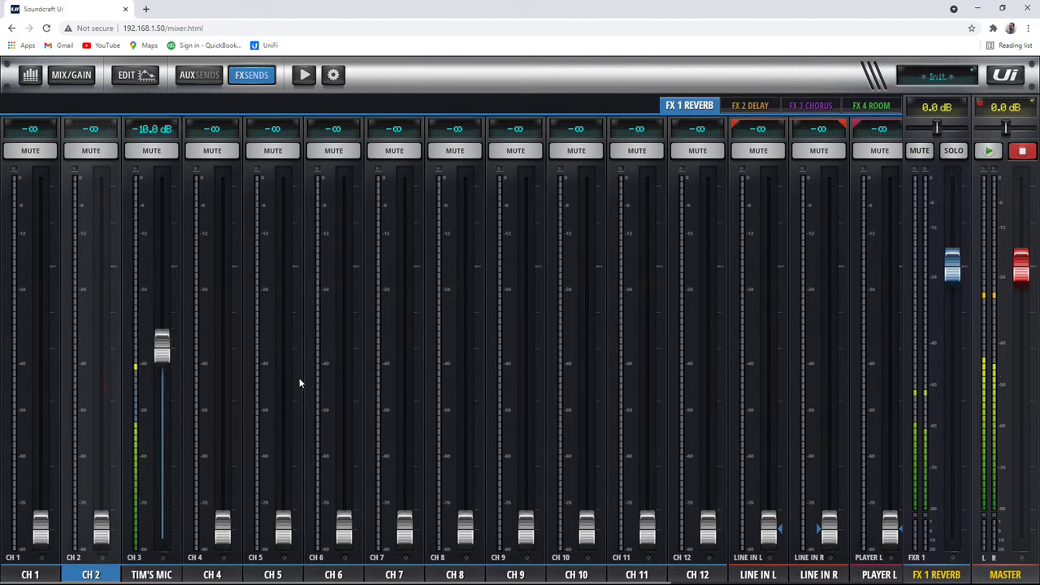
drag(162, 355, 162, 391)
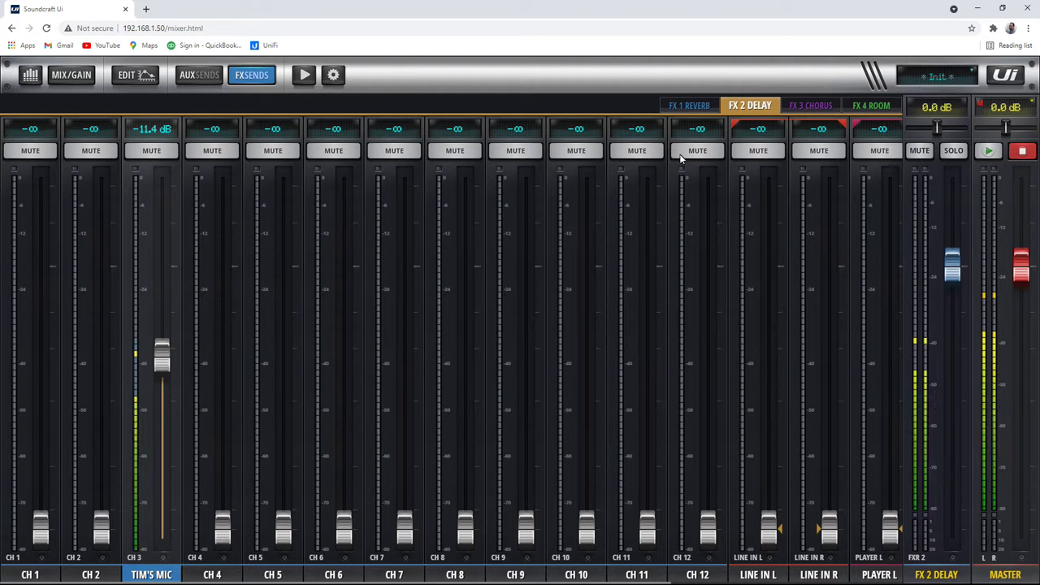
Mute all effects at once and view the FX 3 Chorus and FX 4 Room sends
click(1005, 75)
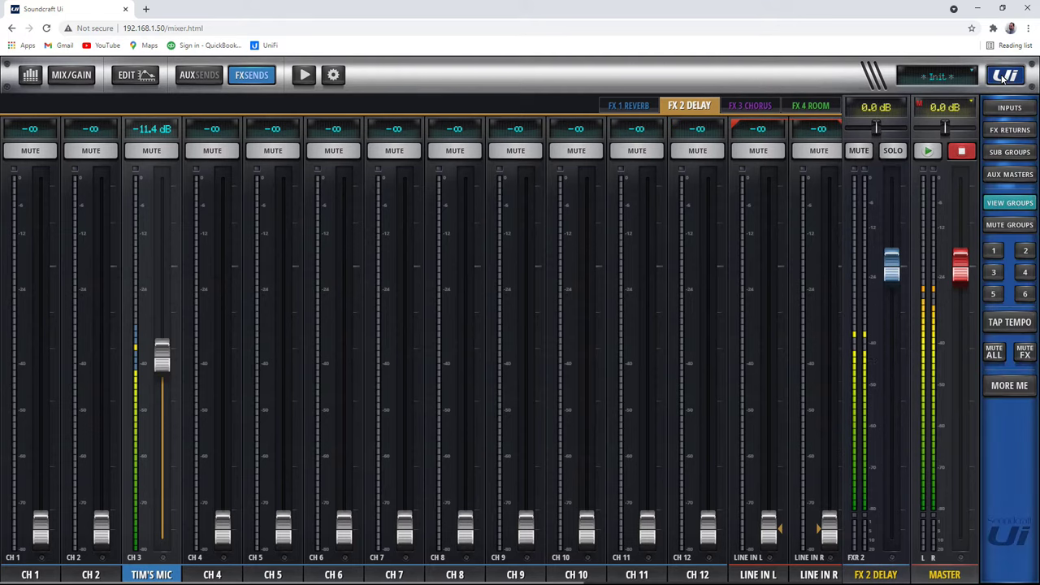
click(1025, 352)
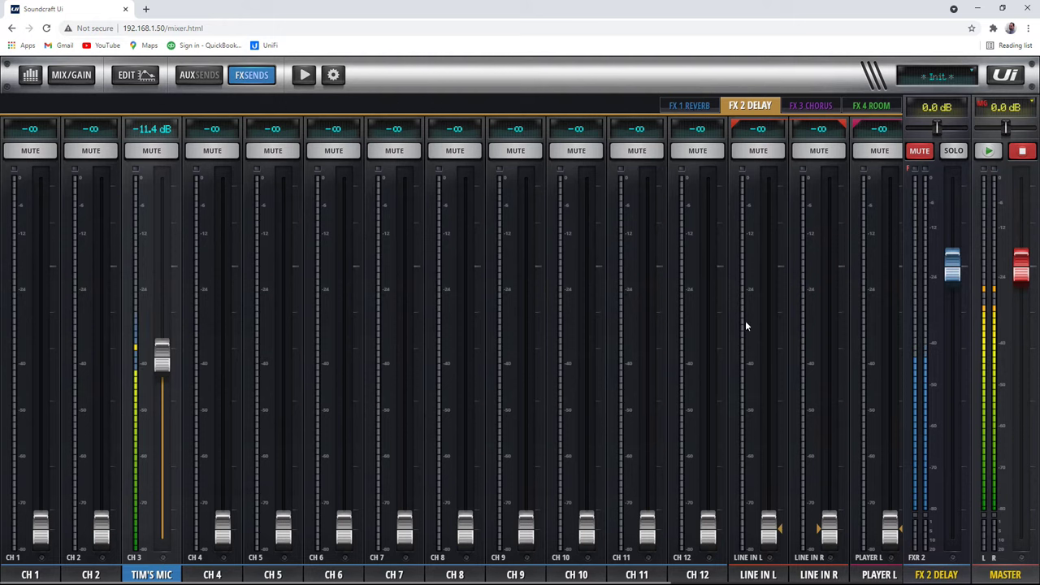
click(817, 107)
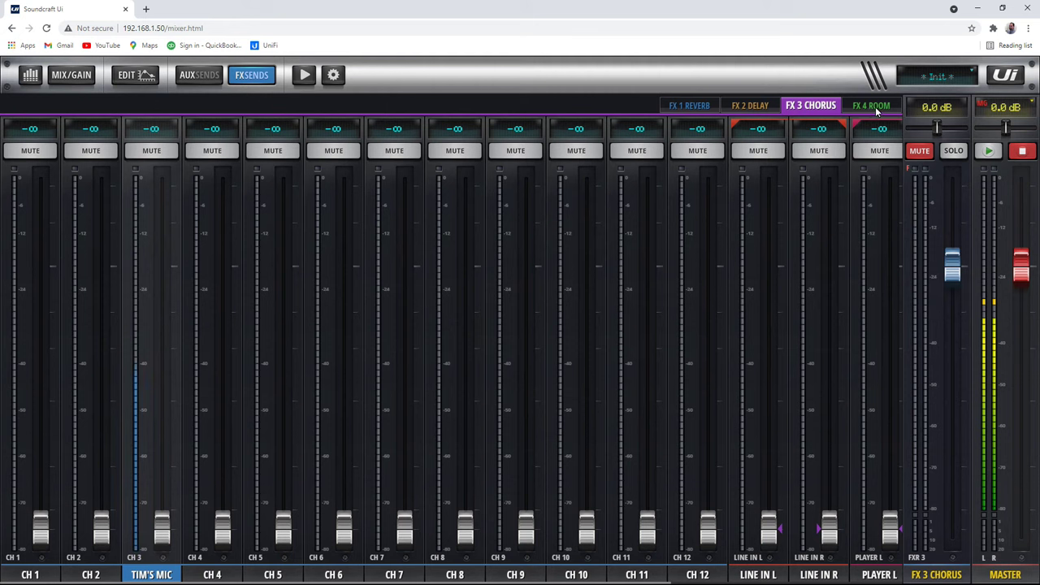
click(875, 109)
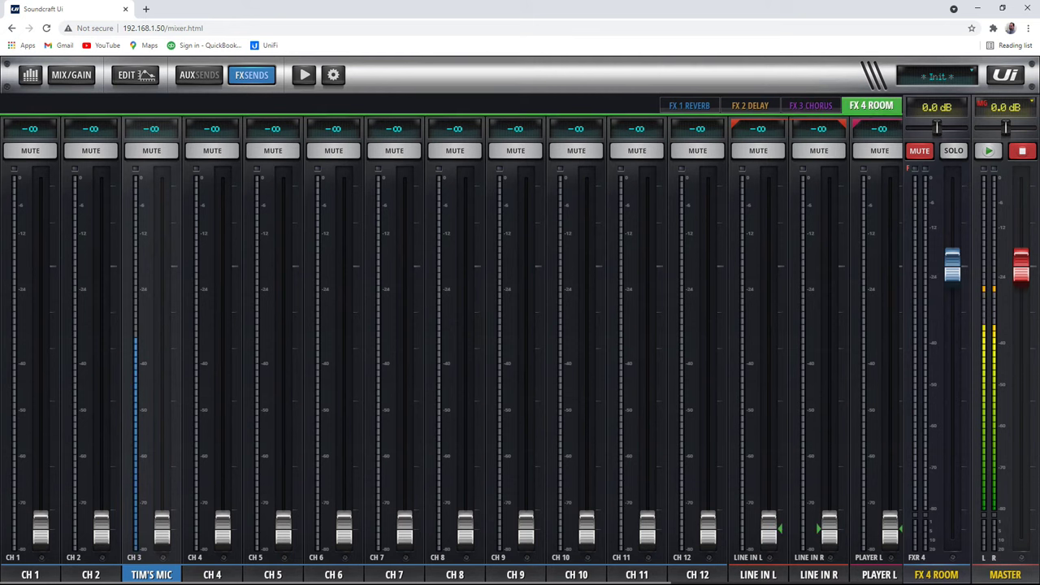
Open the channel options of the FX 4 Room return, dismiss them and go back to the FX 3 Chorus sends
click(938, 575)
click(938, 576)
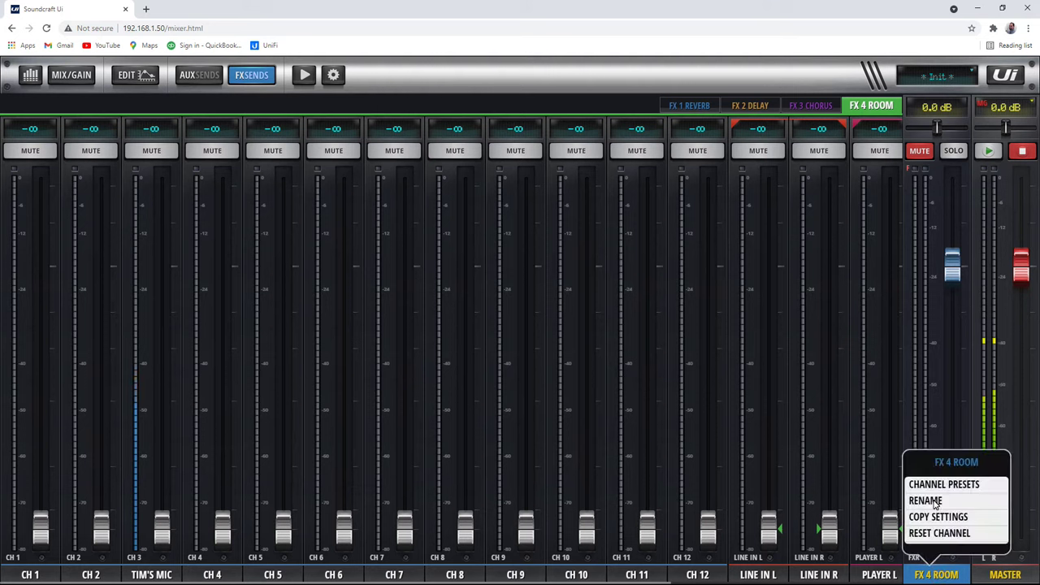
click(935, 578)
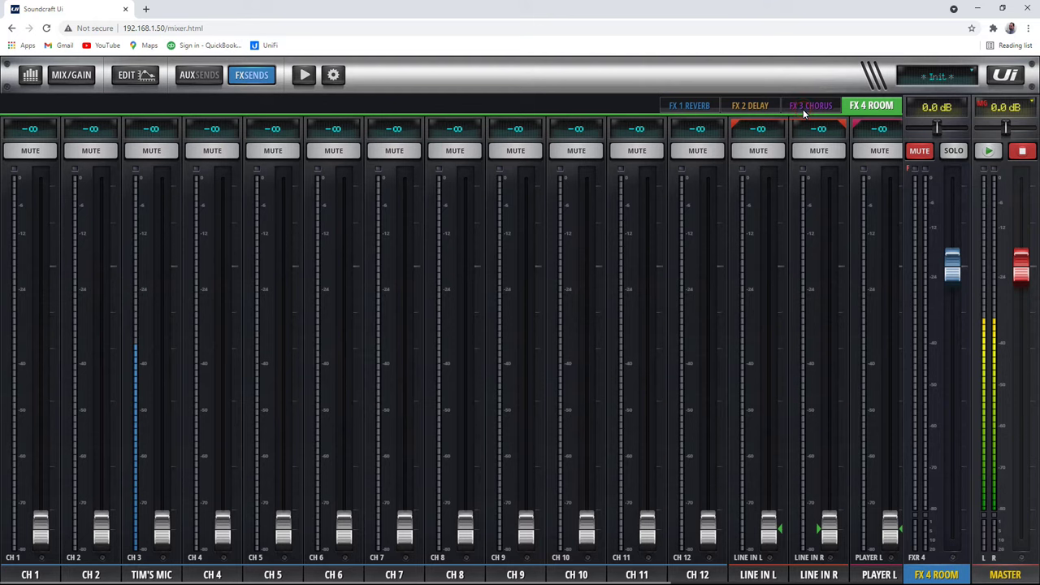
click(808, 106)
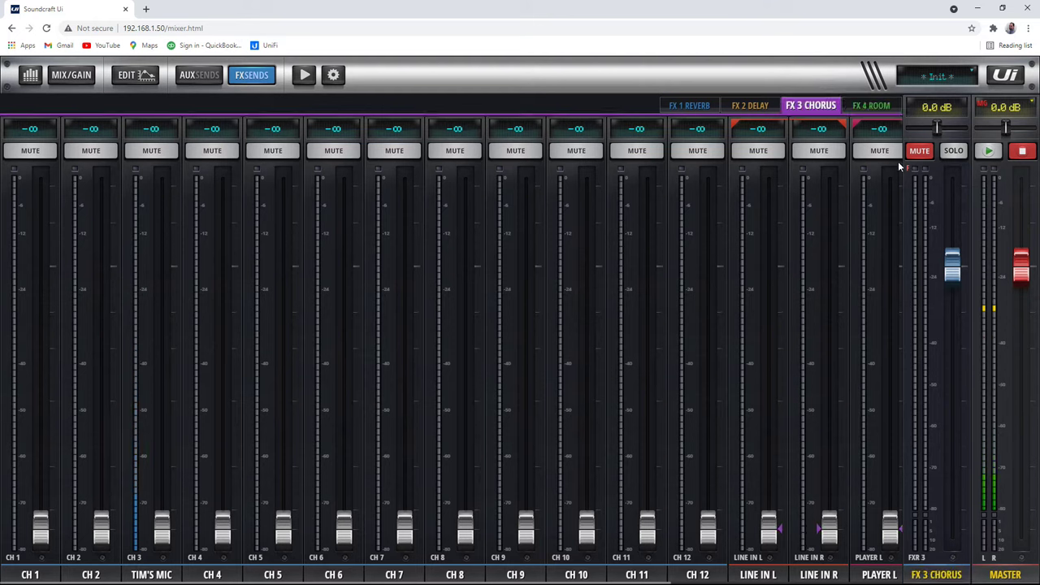
Override the effects mute on the FX 3 Chorus and FX 1 Reverb returns and mute each one again
click(919, 153)
click(919, 154)
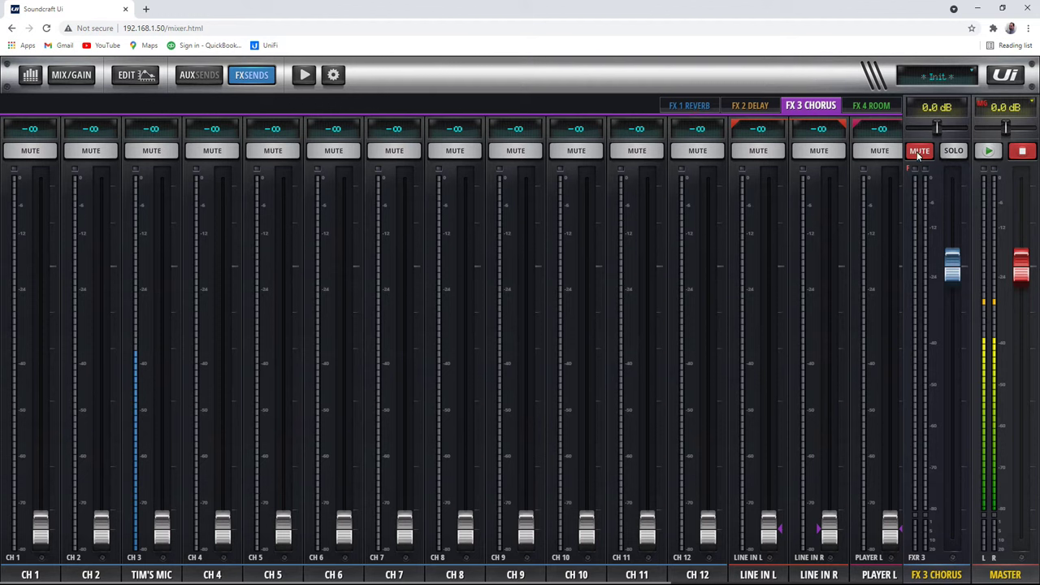
click(918, 152)
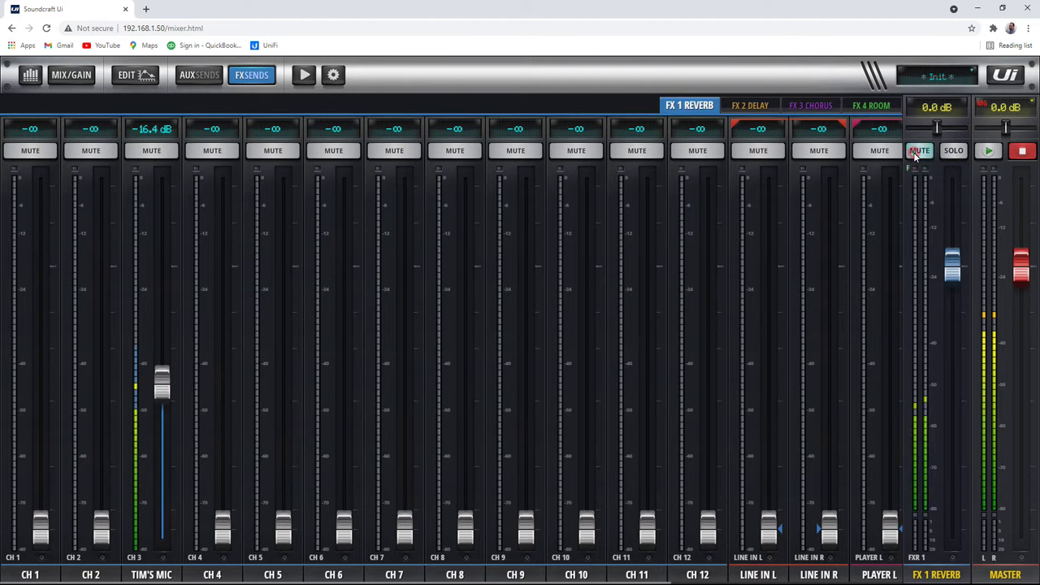
click(918, 151)
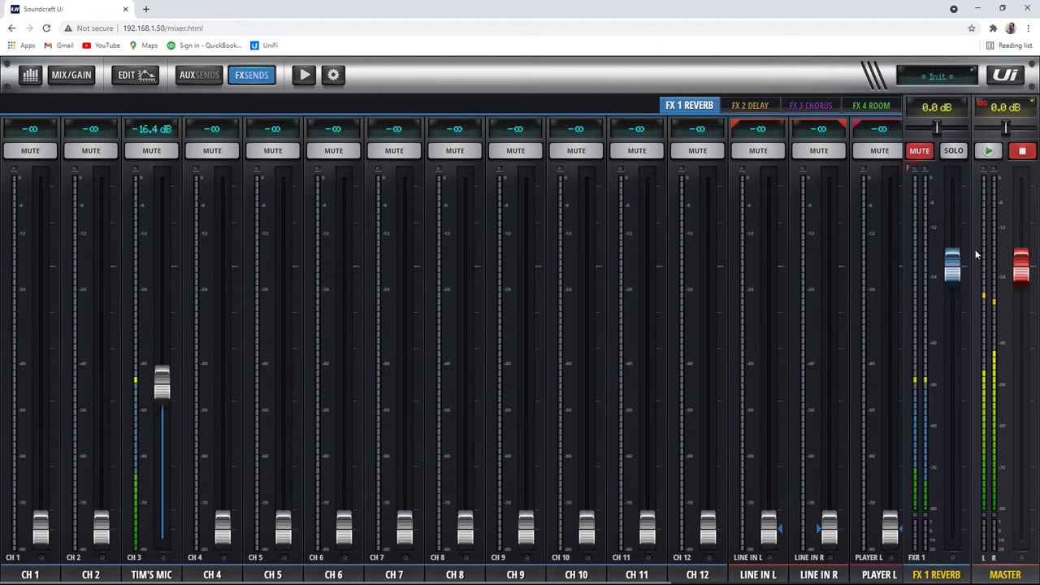
Set the FX 1 Reverb return to about -4.1 dB with its mute overridden and mute it again
drag(953, 266, 963, 347)
click(911, 154)
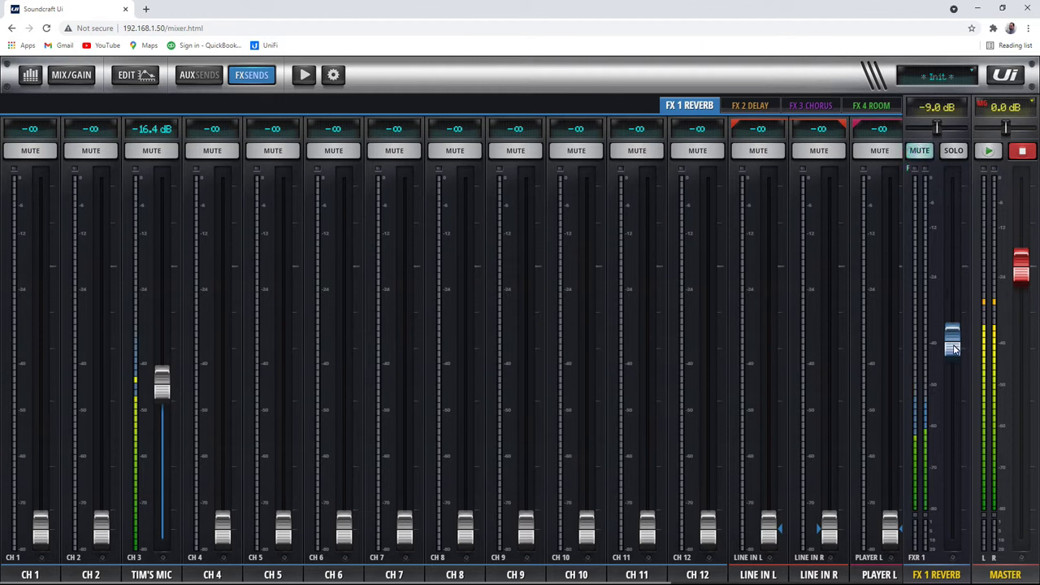
drag(955, 348, 960, 312)
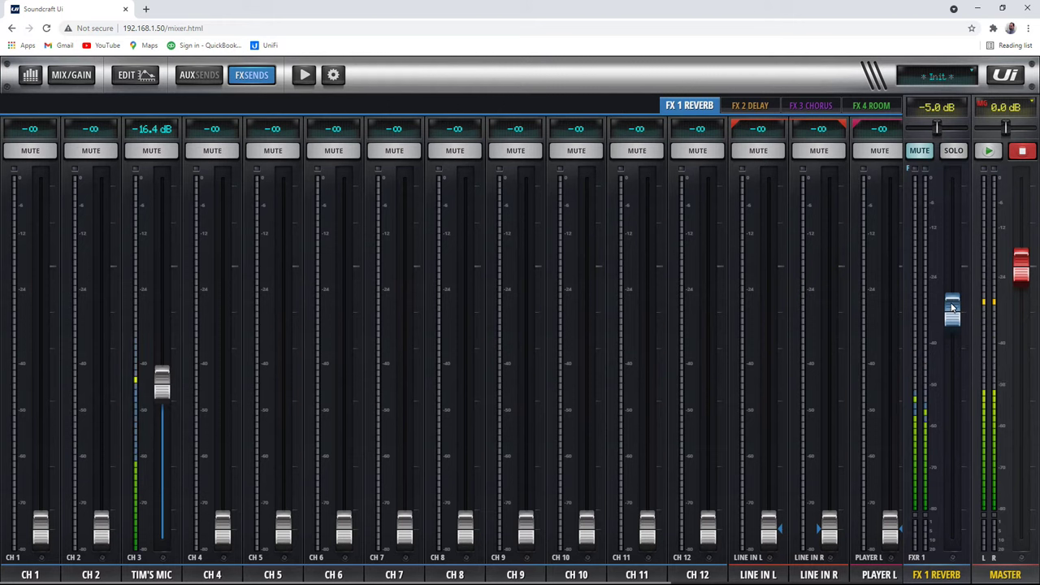
mouse_move(953, 321)
mouse_down()
mouse_move(952, 285)
mouse_move(952, 312)
mouse_up()
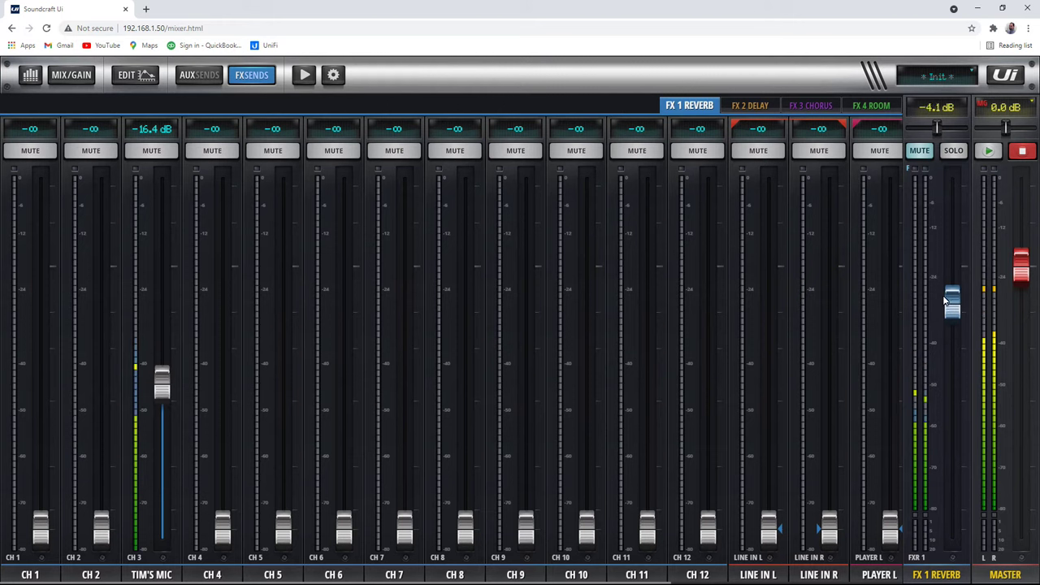
click(919, 151)
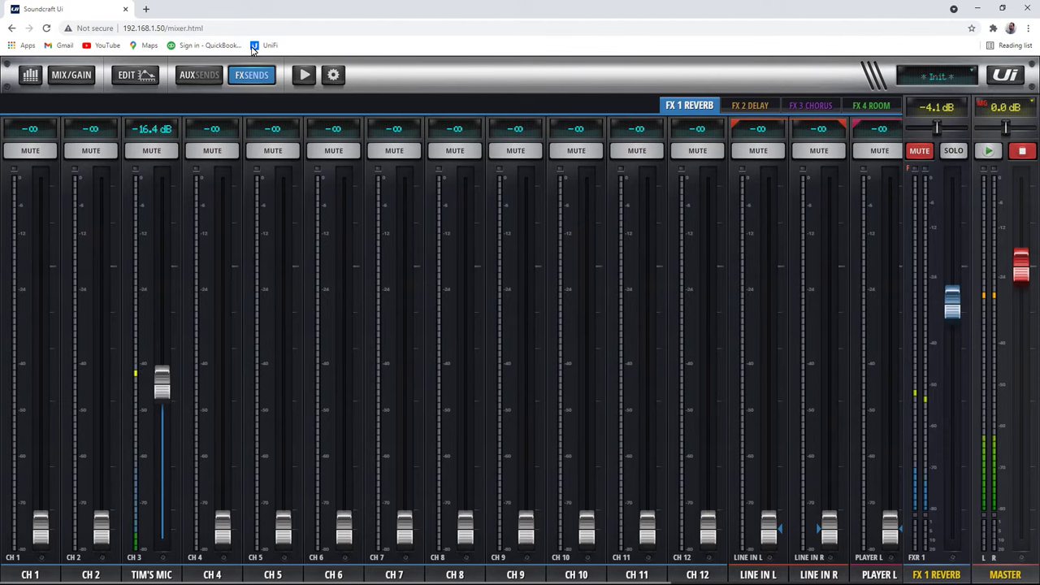
Play the recording uirec-20210713_123406.wav from the Recordings playlist in the media player
click(303, 75)
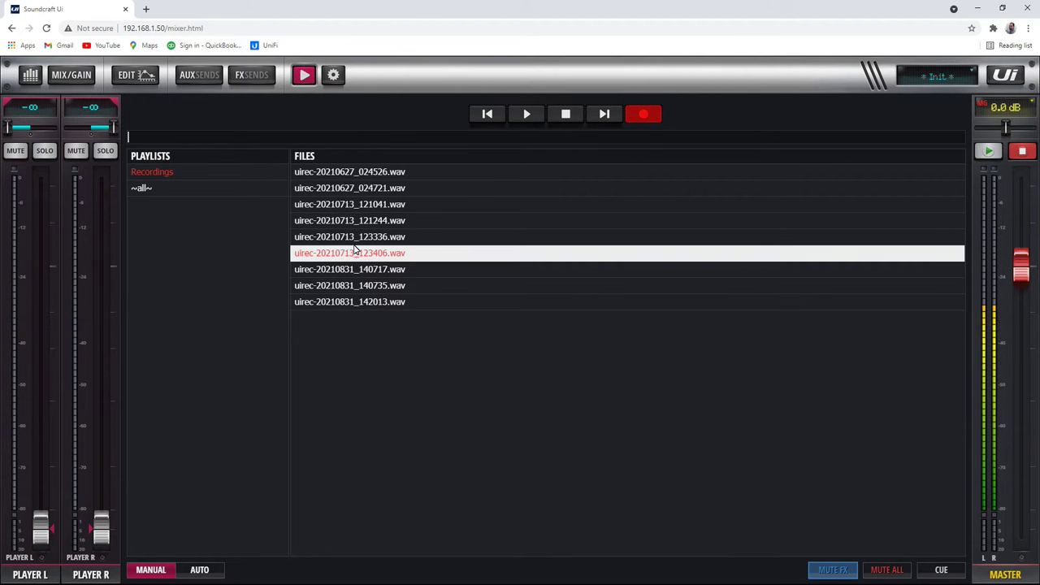
click(337, 271)
click(337, 253)
click(525, 115)
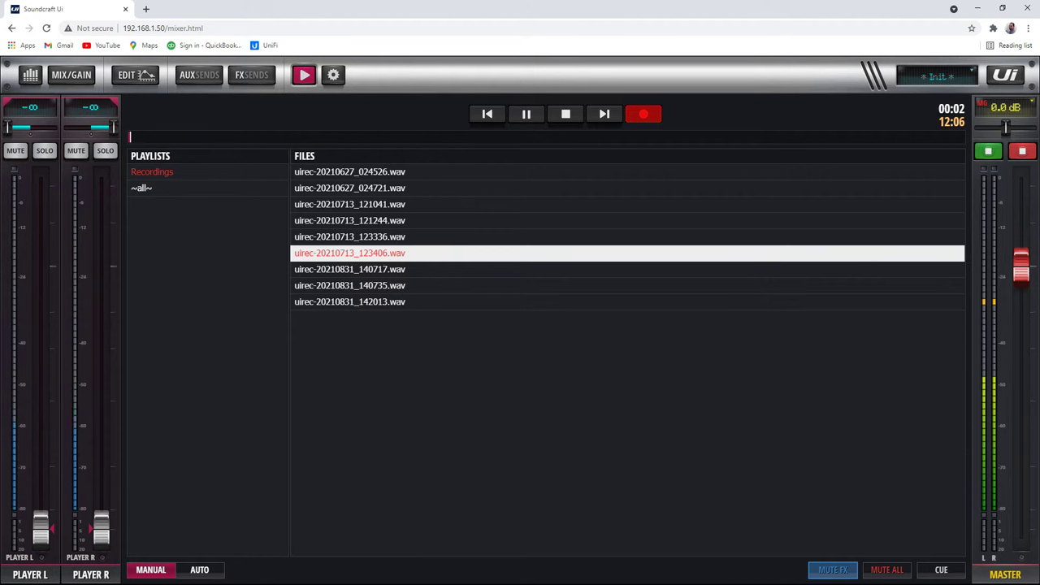
Try the linked player channels at about -13.4 dB in the main mix and pull them back down fully
drag(98, 533, 103, 543)
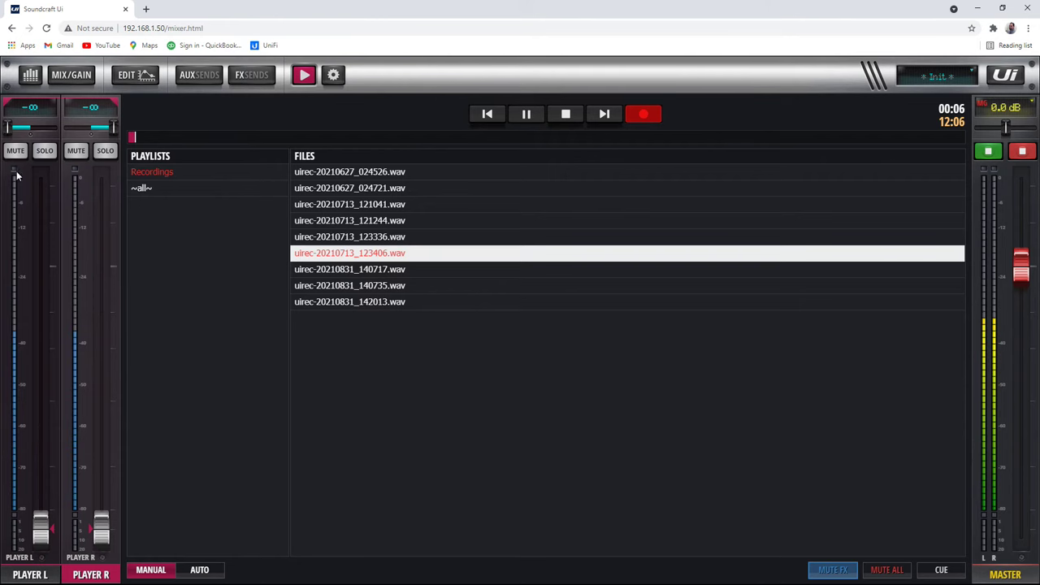
click(70, 76)
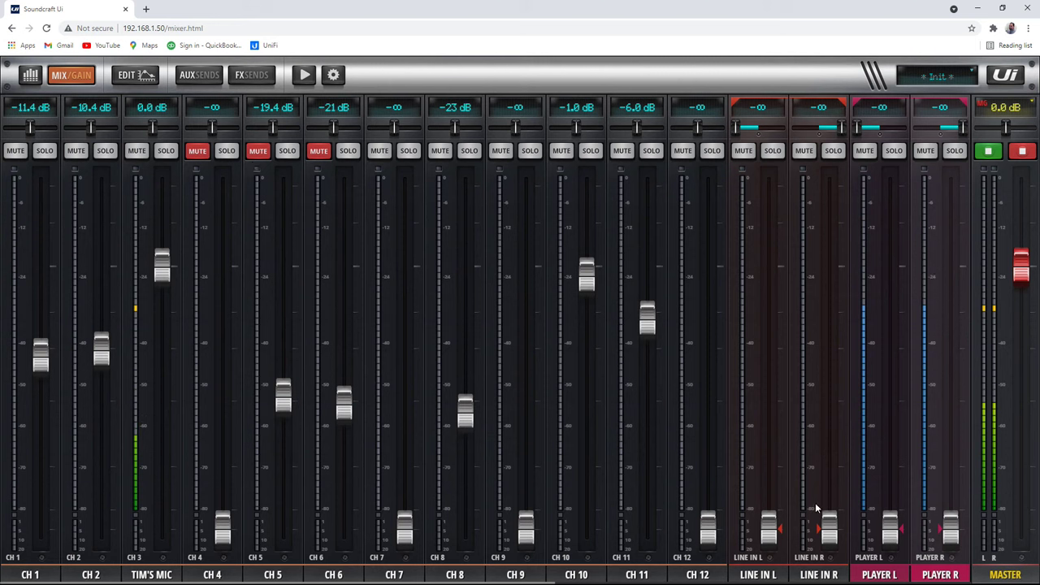
drag(894, 508, 884, 371)
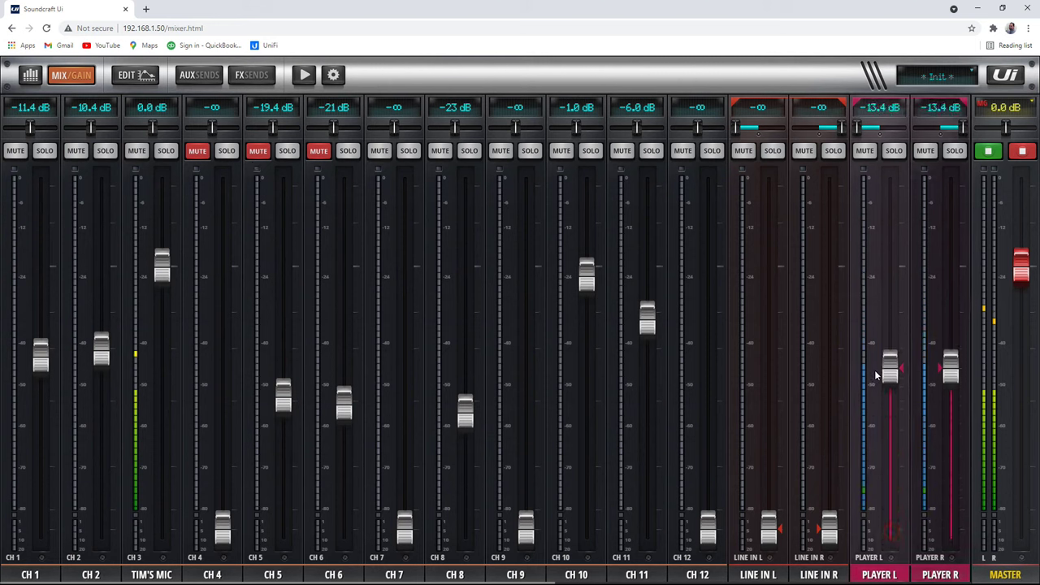
drag(868, 412, 866, 559)
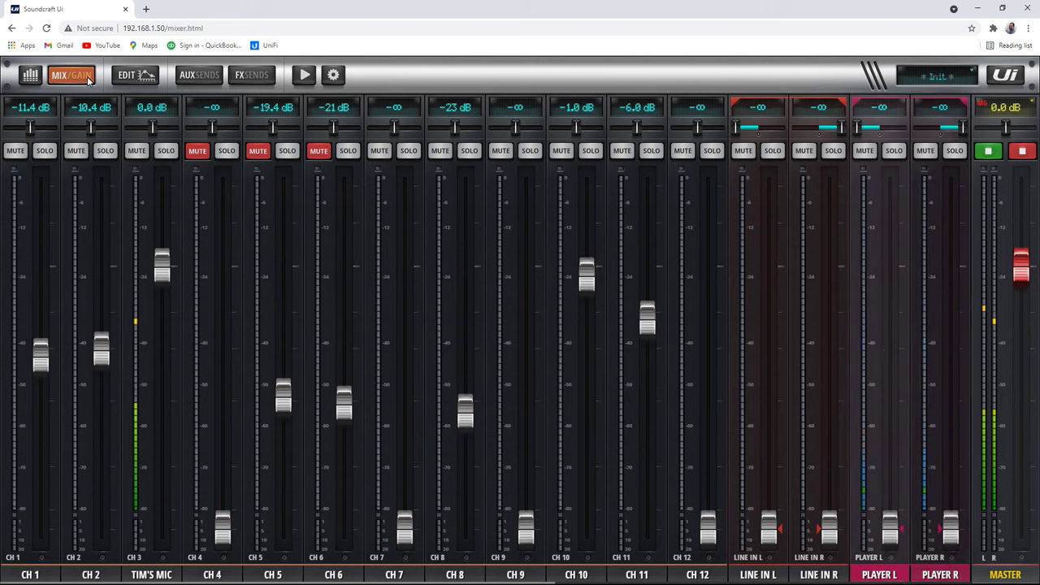
View the player channels in the AUX 4 and FX 1 Reverb sends and return to the media player
click(195, 77)
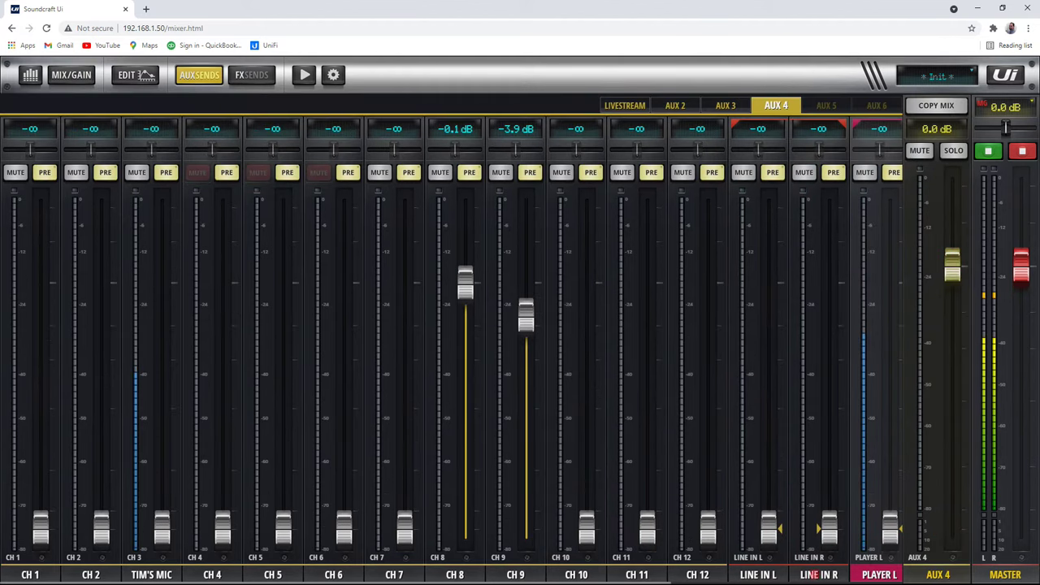
click(805, 575)
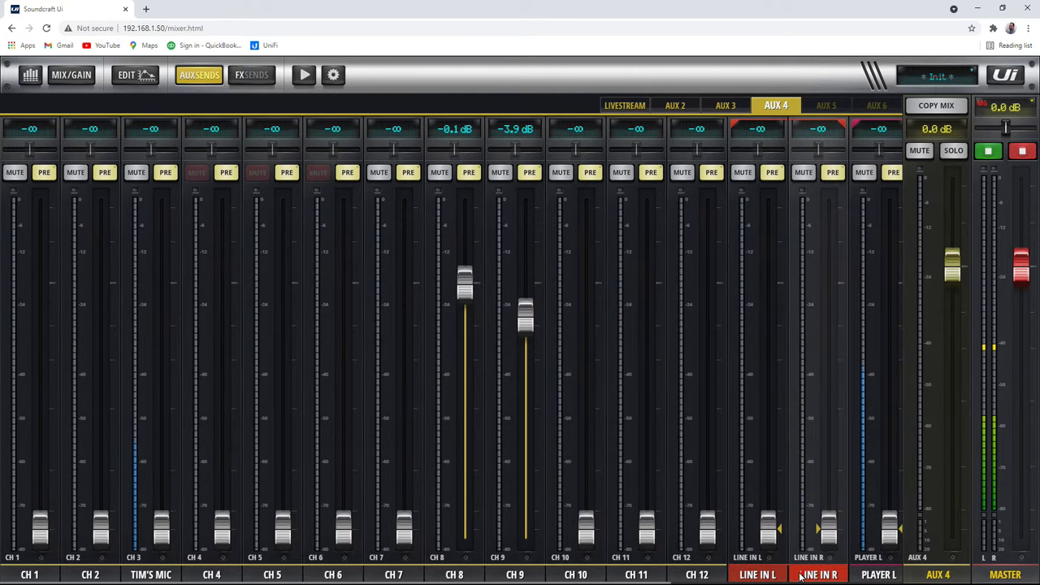
scroll(580, 412, right, 5)
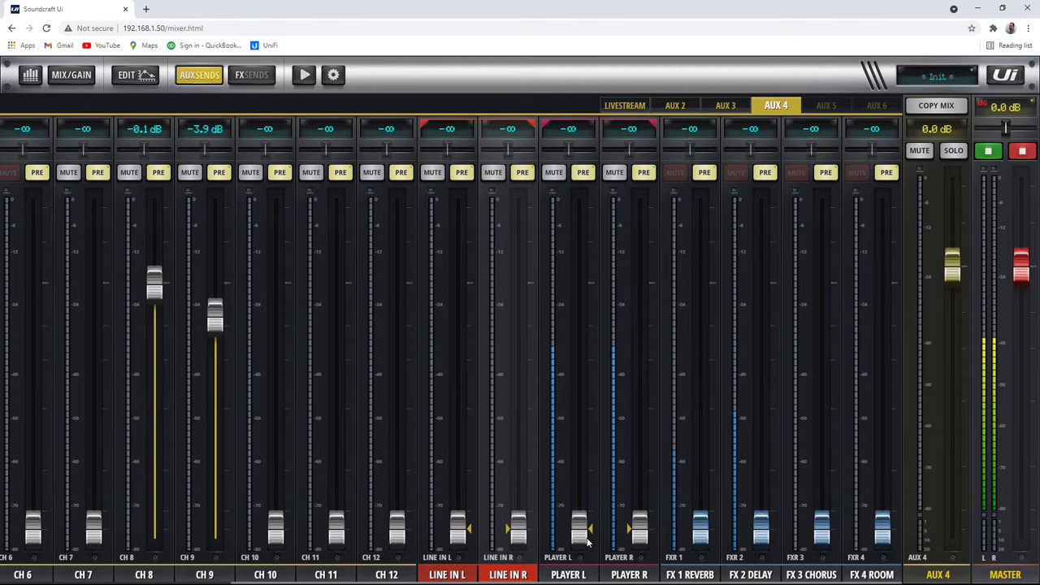
click(252, 75)
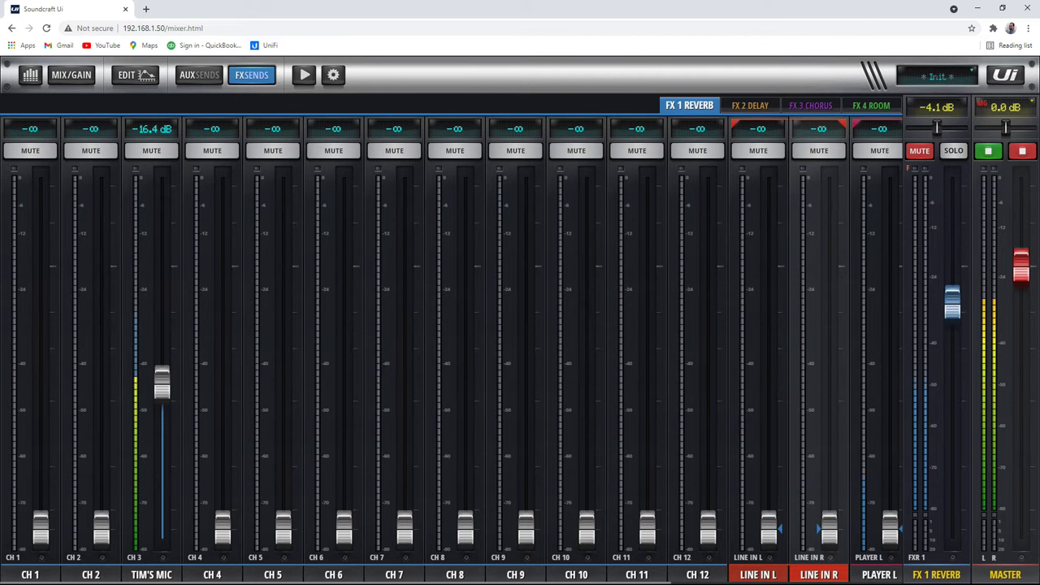
click(304, 74)
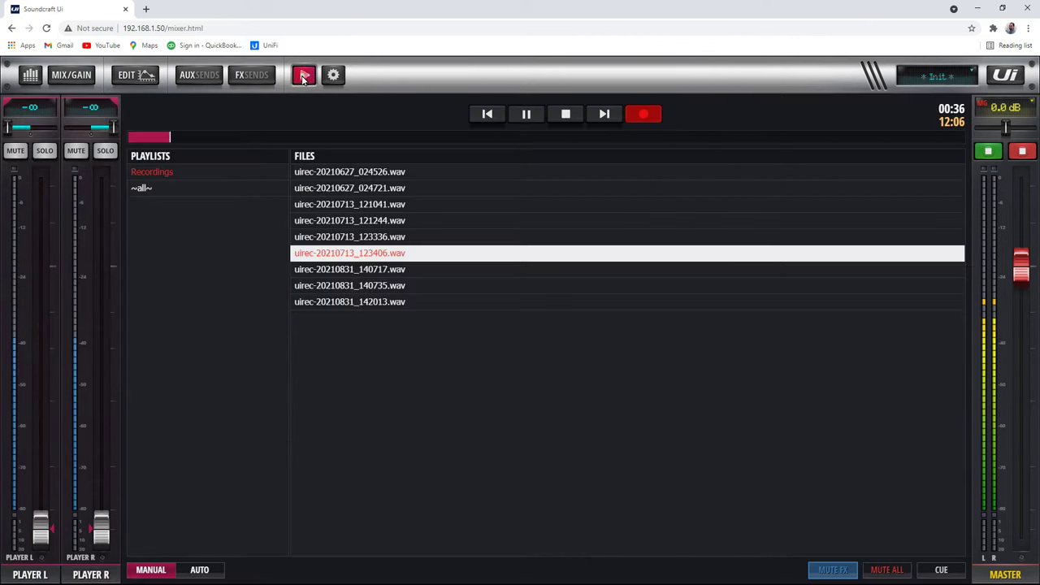
Raise the linked player channels to about -7.5 dB, mute them and lower their faders fully
drag(100, 524, 118, 324)
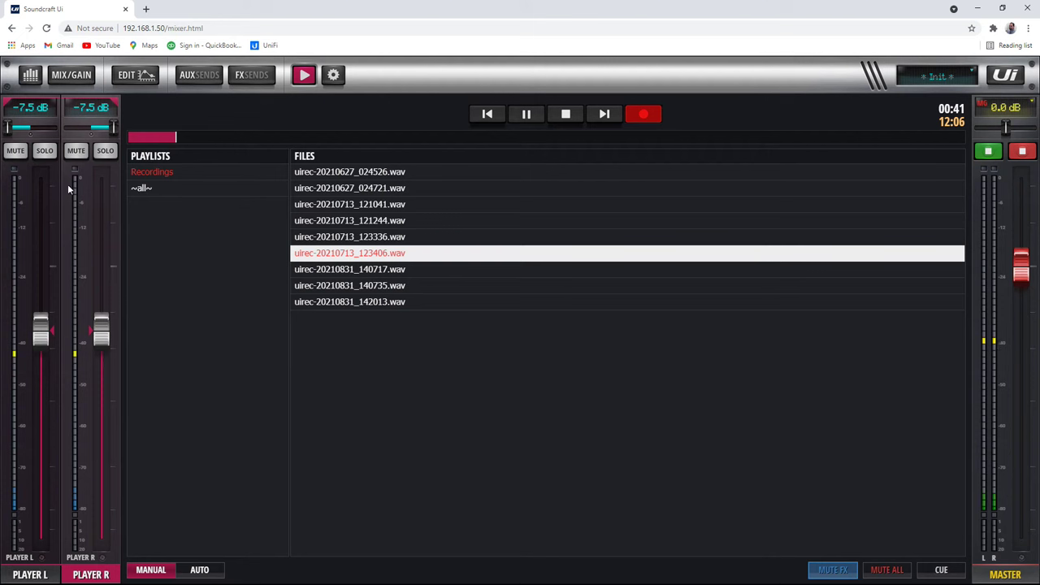
click(75, 151)
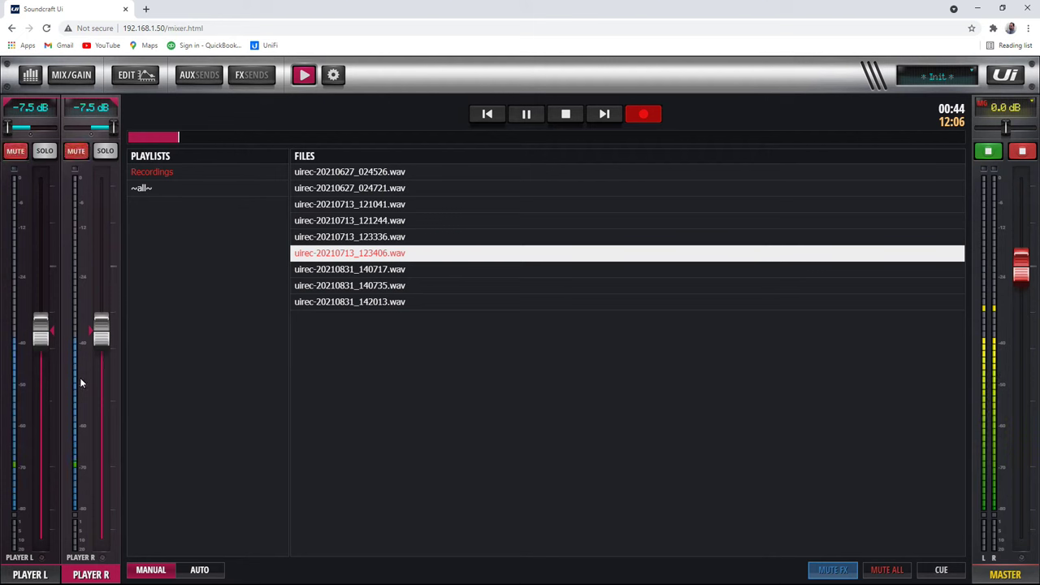
click(13, 168)
click(15, 150)
drag(102, 343, 102, 536)
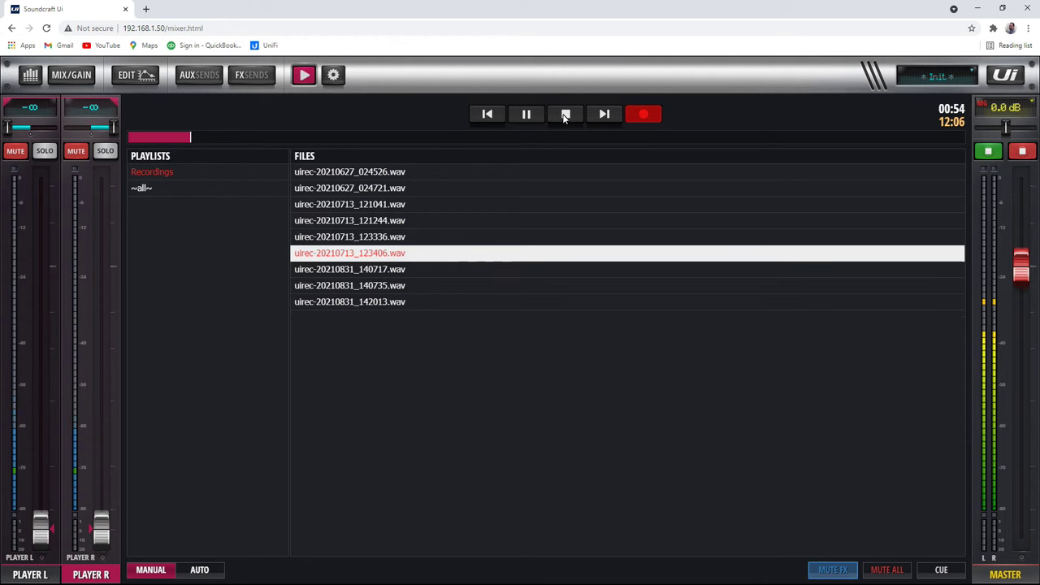
Stop the recording's playback, restart it and stop it again from the master channel
click(988, 152)
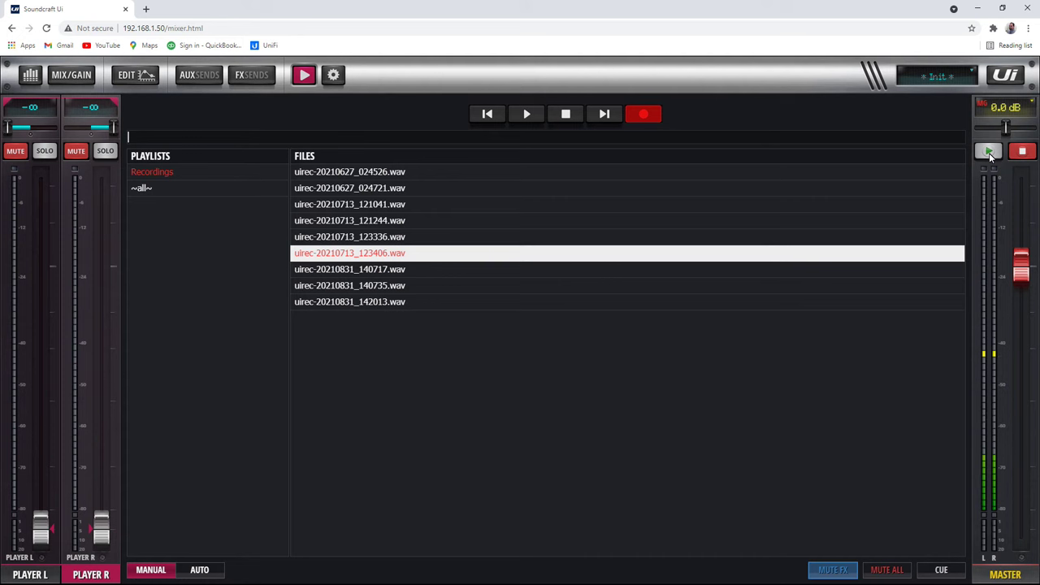
click(988, 153)
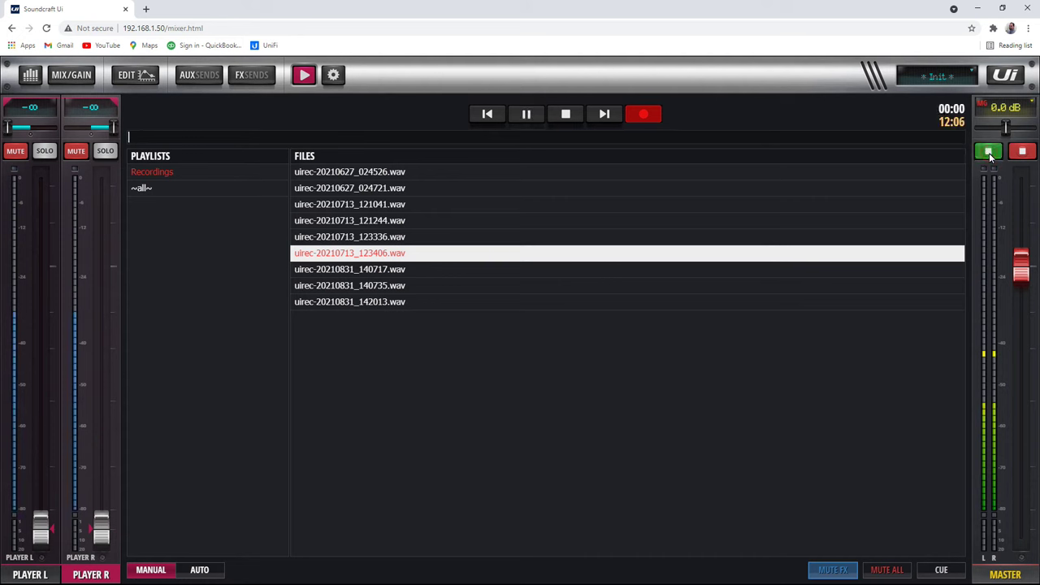
click(988, 152)
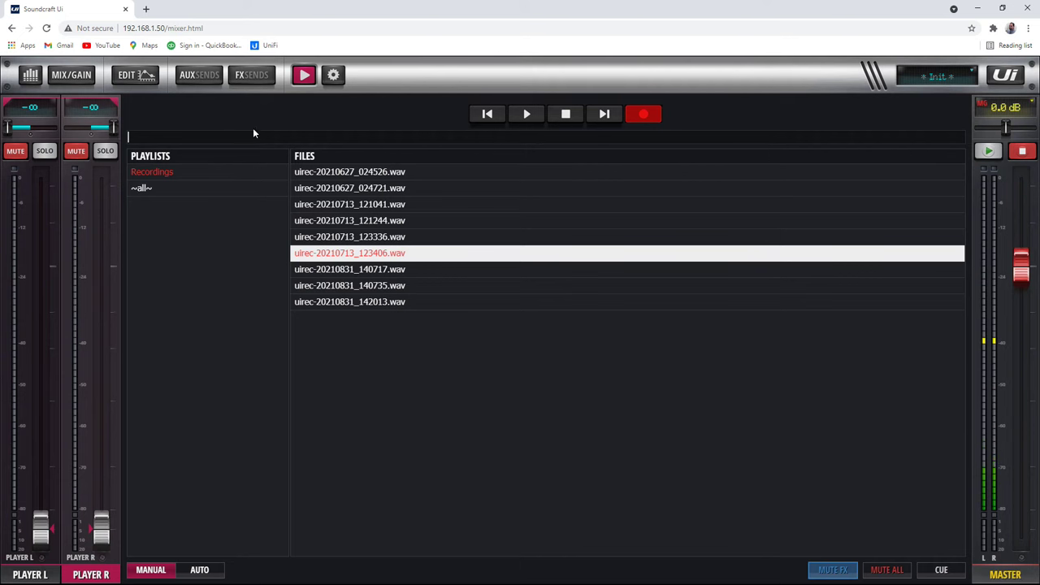
In the meters overview, engage and cancel Mute All, and switch Mute FX off and back on
click(30, 76)
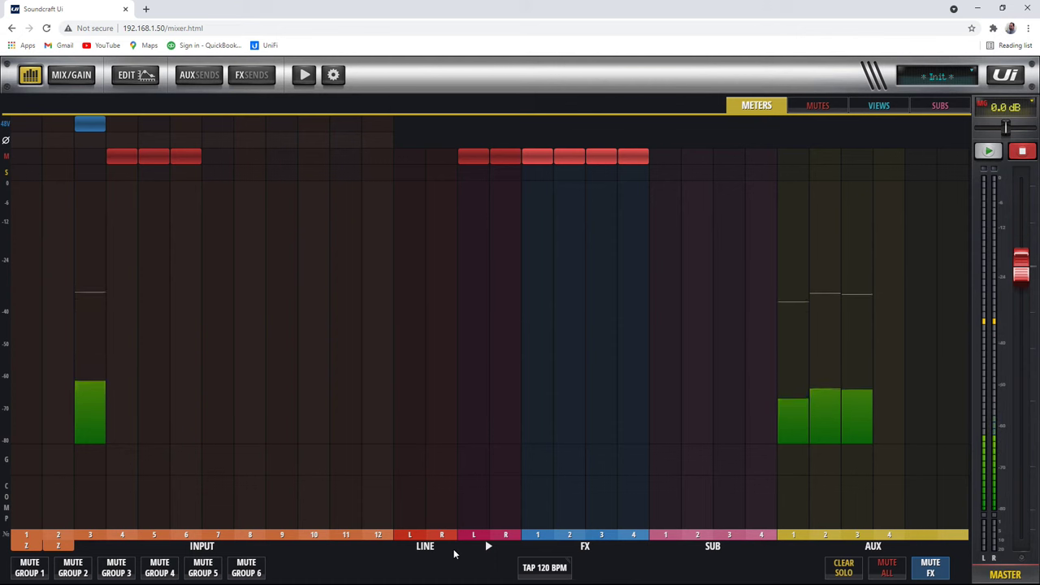
click(885, 569)
click(894, 571)
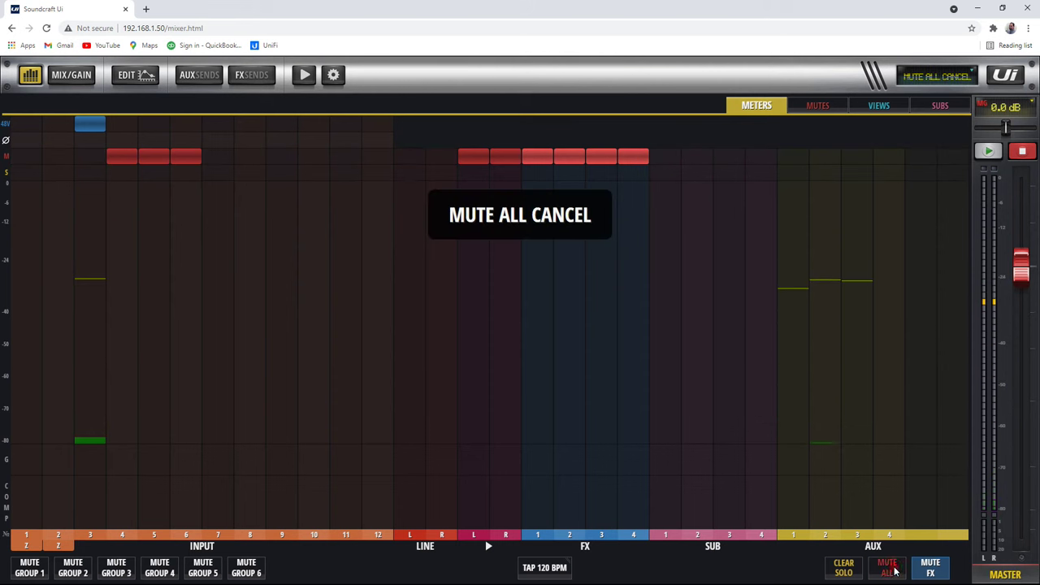
click(934, 571)
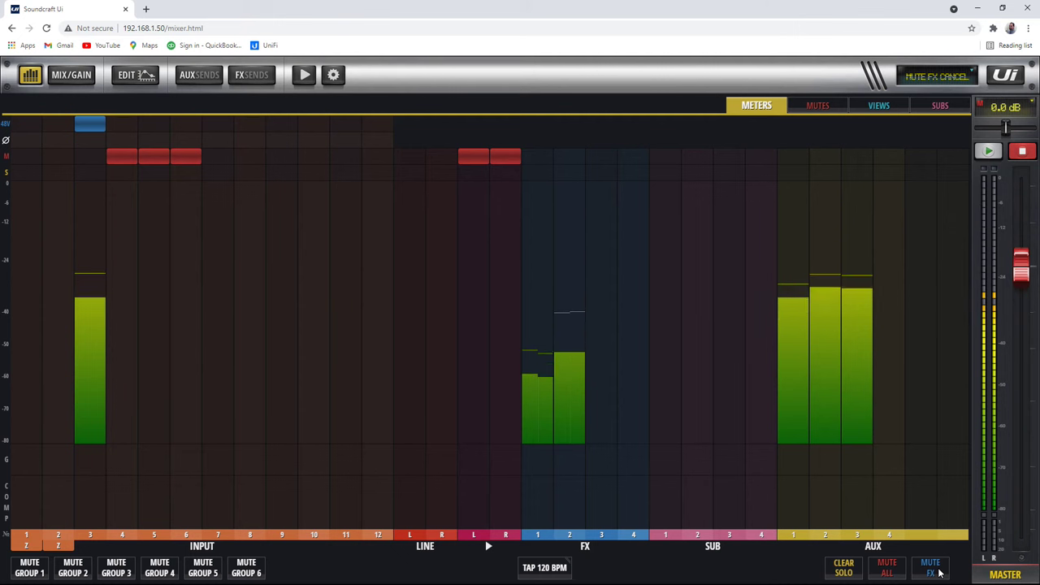
click(936, 571)
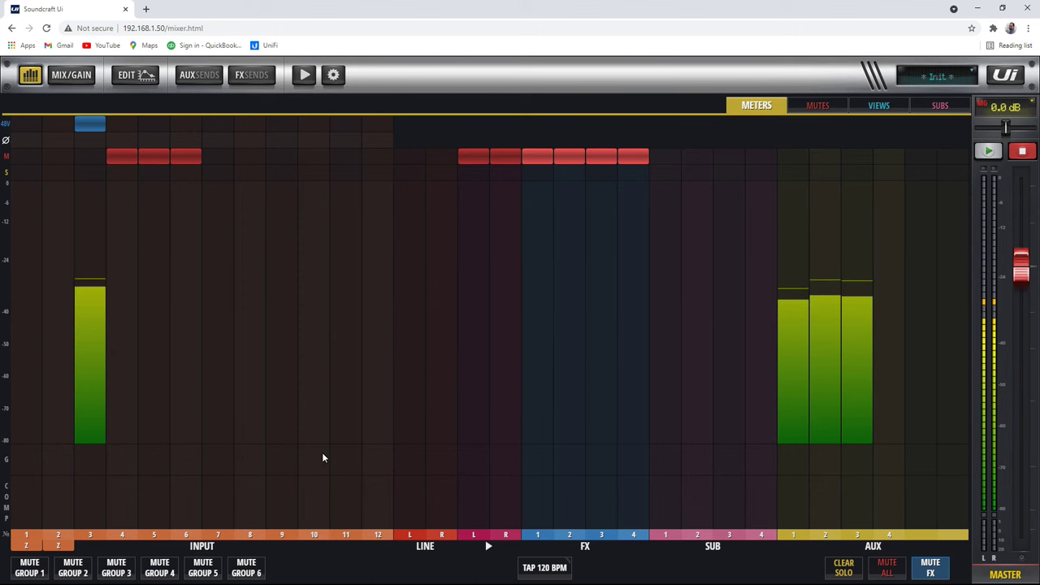
Review the channel assignments of mute groups 1 and 2
click(817, 105)
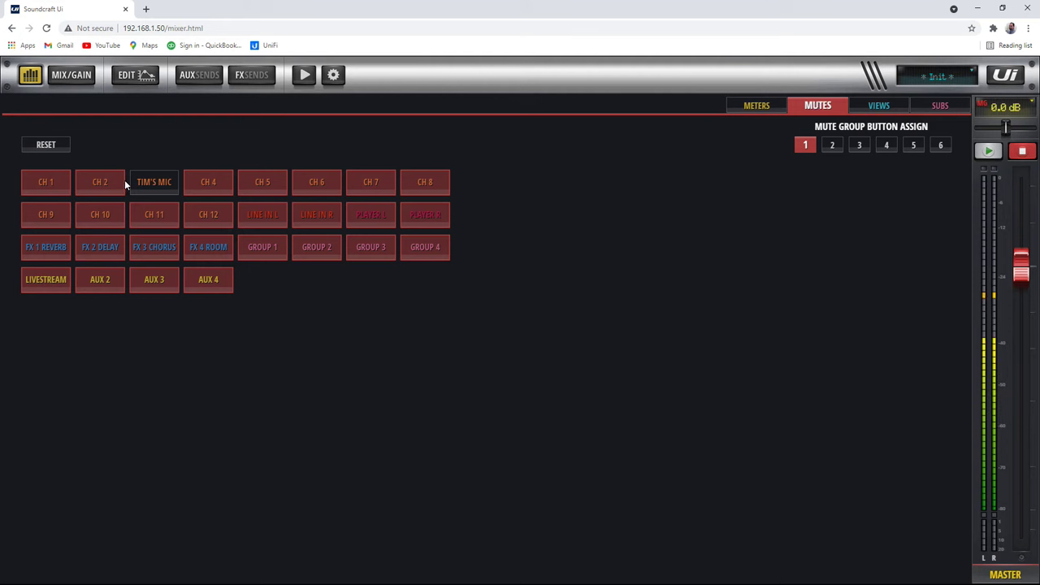
click(830, 150)
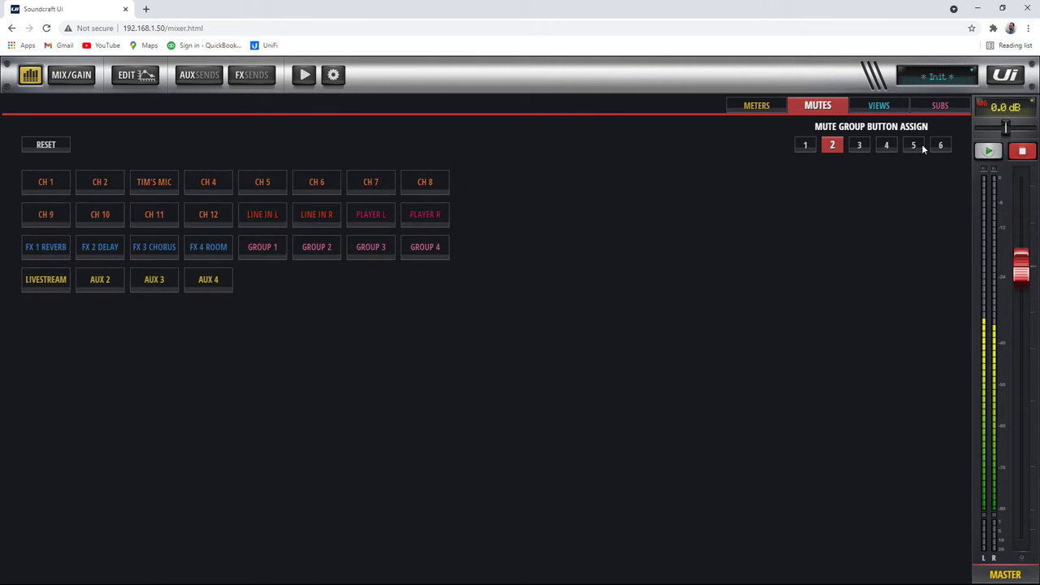
click(809, 145)
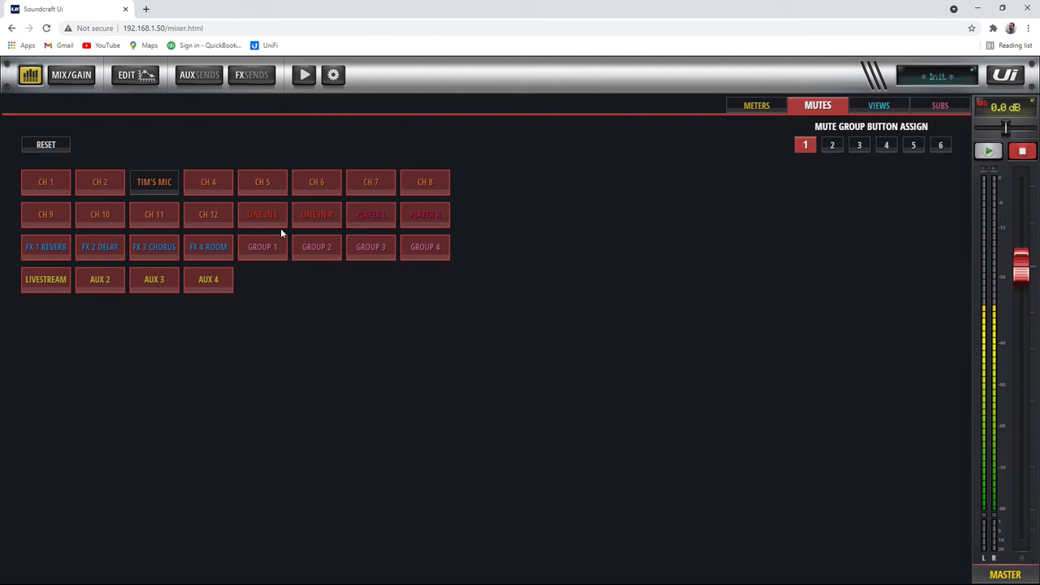
Assign channels 1, 3, 5, 7, 9, 11, Line In L, Player R, FX 3 Chorus, Group 3 and AUX 3 to view group 2
click(866, 107)
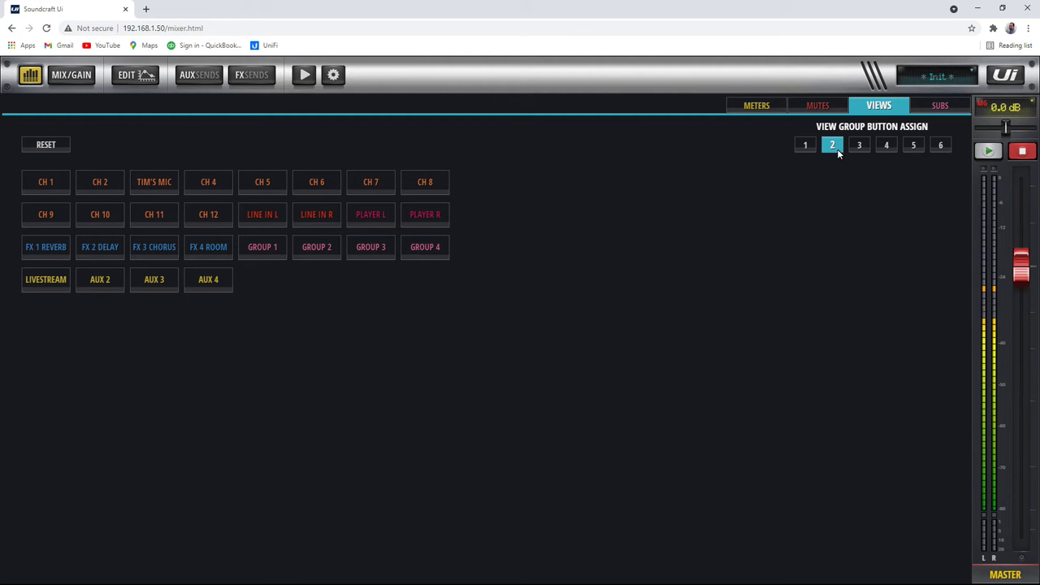
click(49, 184)
click(159, 187)
click(272, 179)
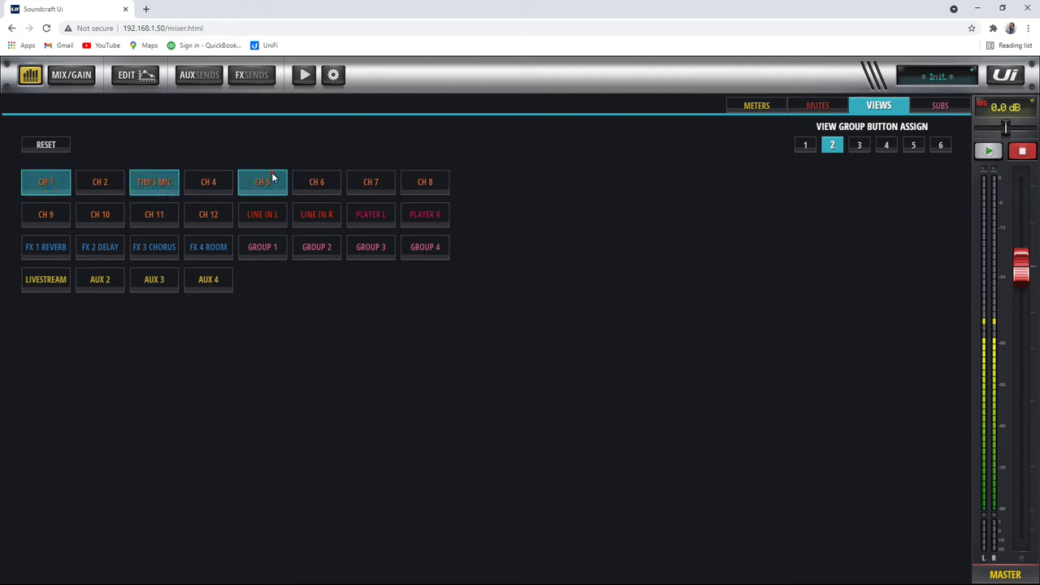
click(48, 214)
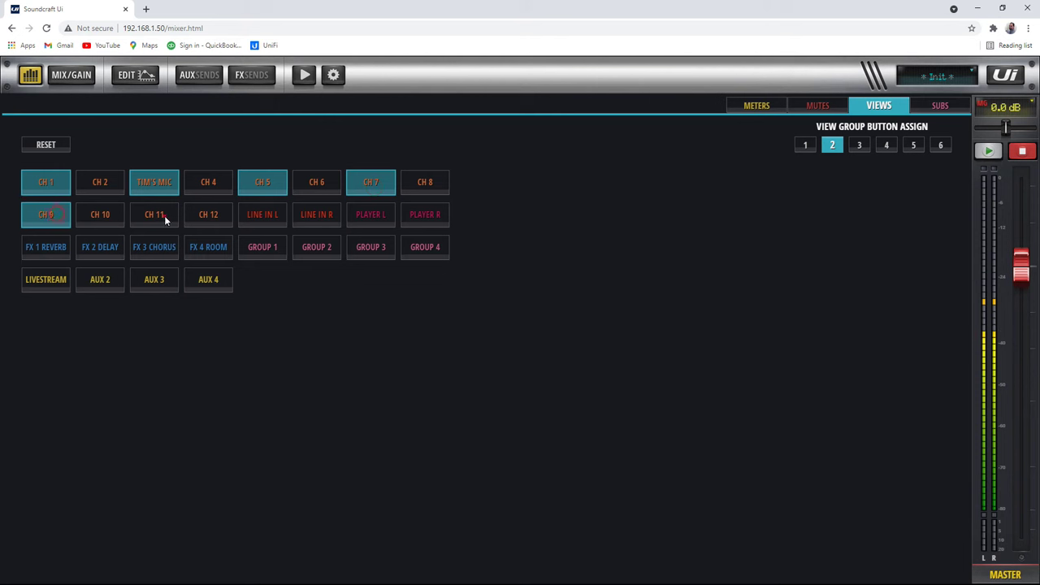
click(267, 216)
click(443, 215)
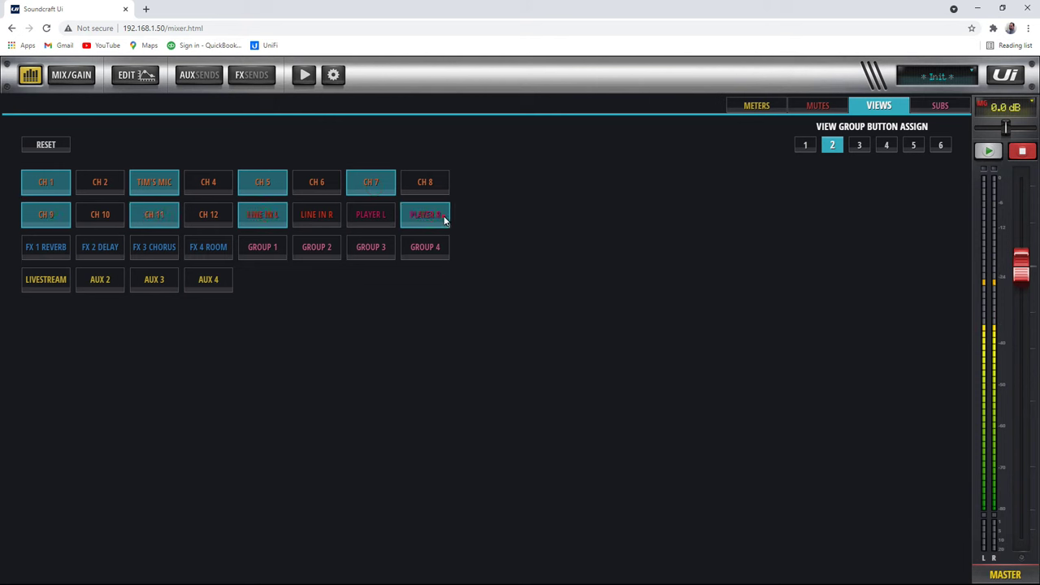
click(142, 248)
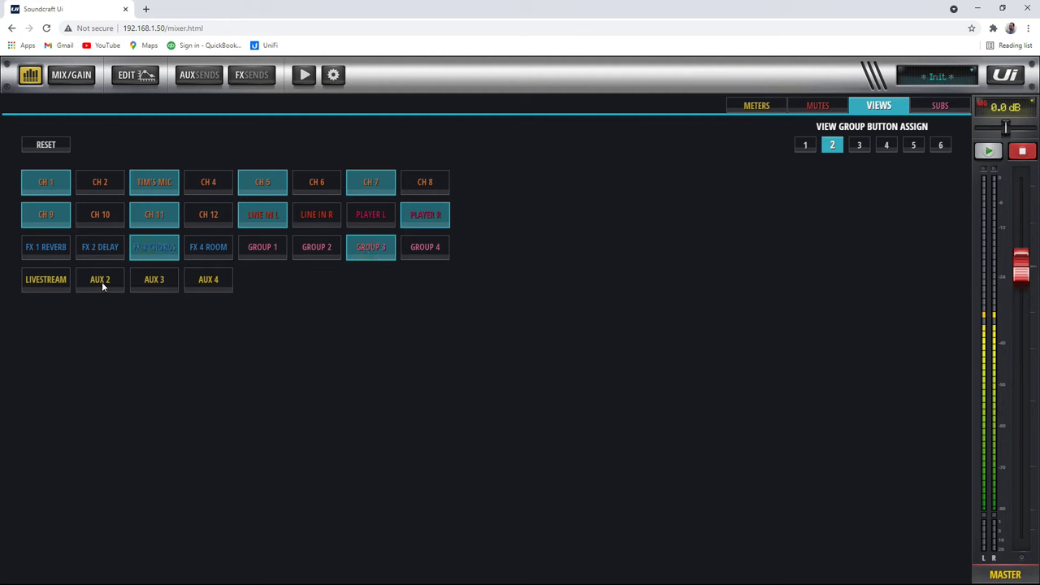
click(157, 285)
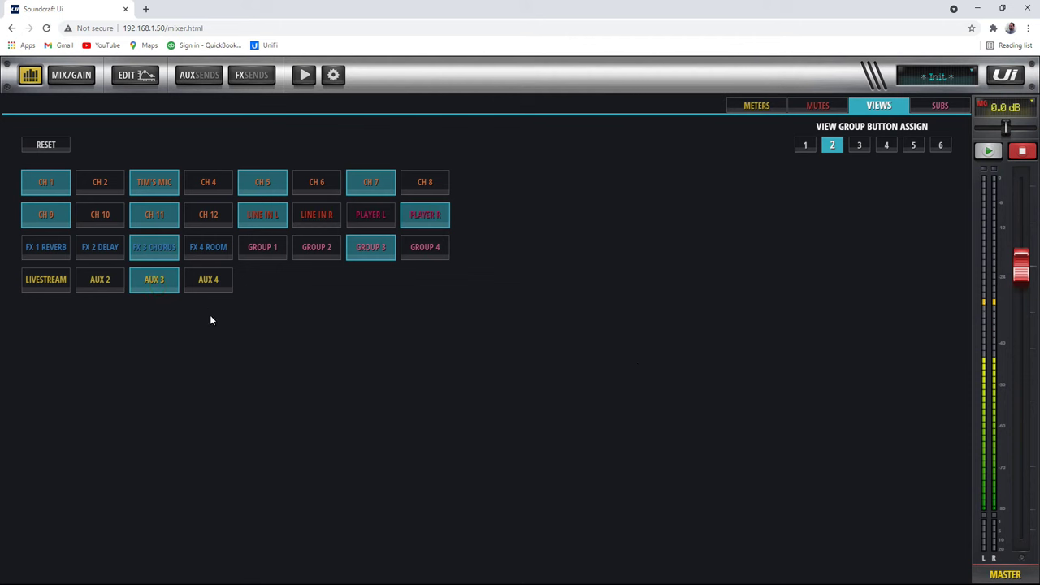
Assign channels 1, 2, 3, 5, 7 and 8 to subgroup 1
click(930, 106)
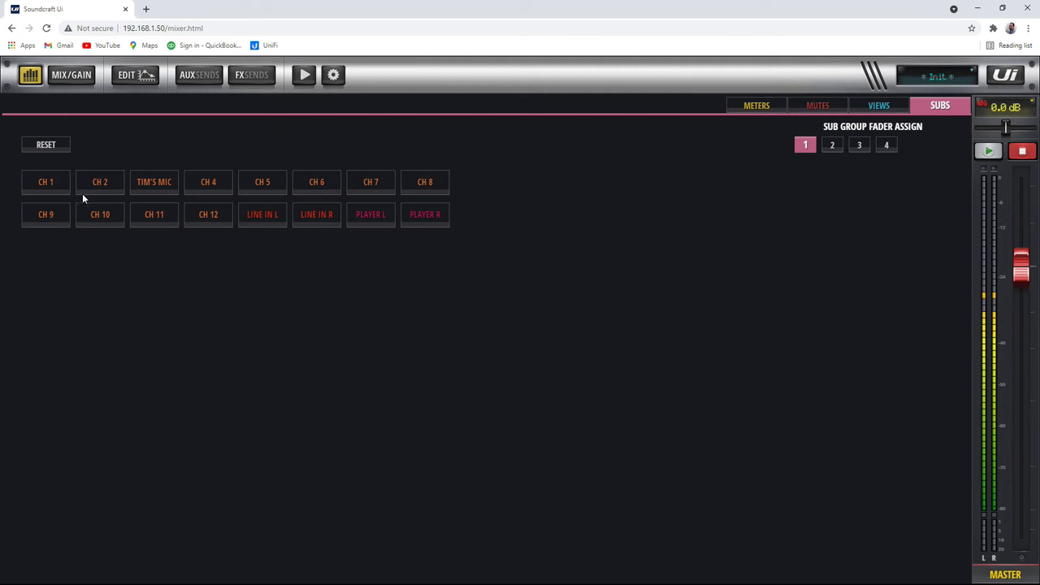
click(104, 177)
click(164, 182)
click(273, 184)
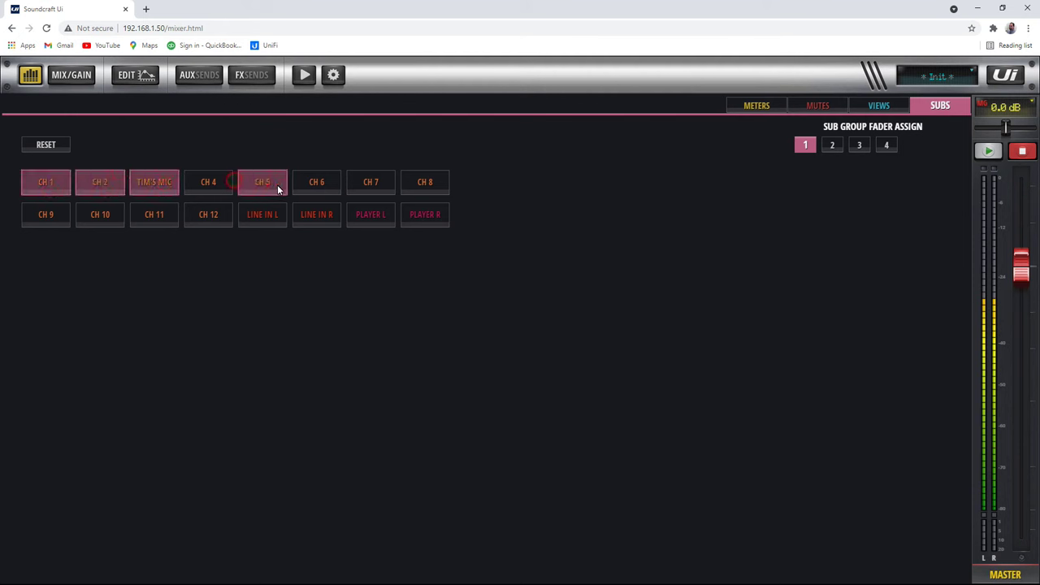
click(360, 193)
click(418, 187)
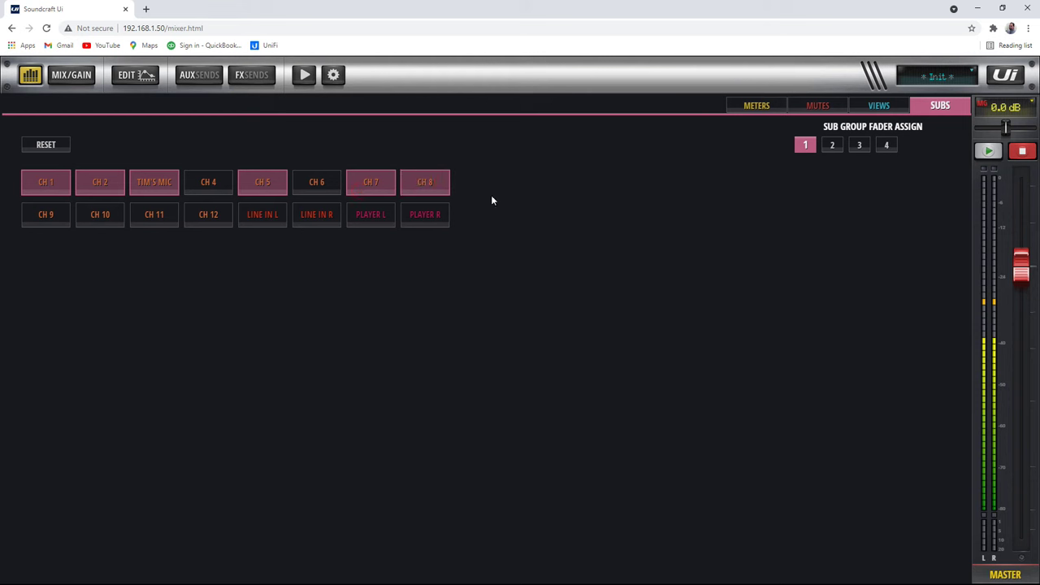
Review the assignments of subgroups 3 and 1 and check the channel levels in the meters overview
click(859, 146)
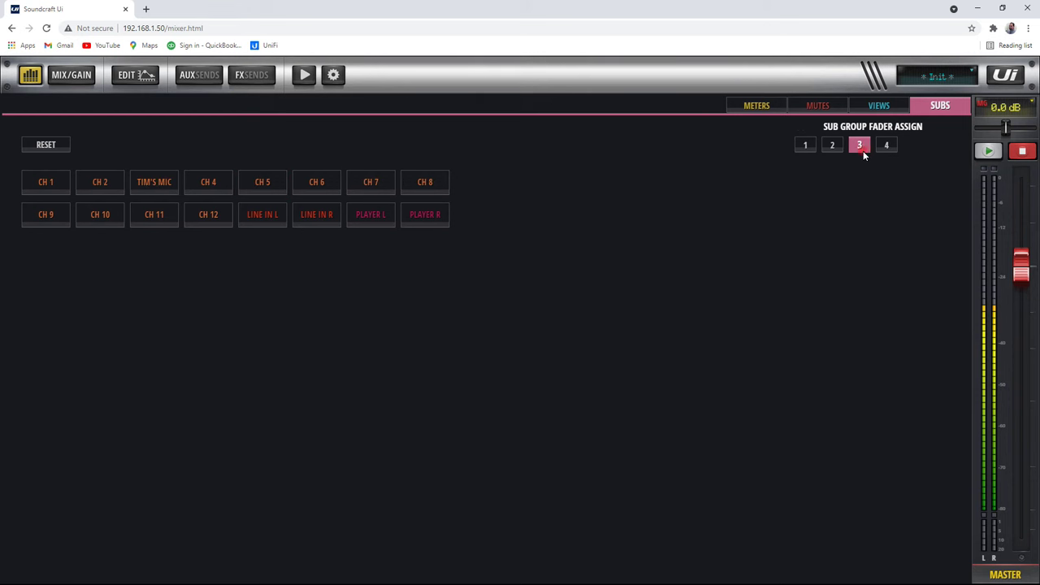
click(804, 144)
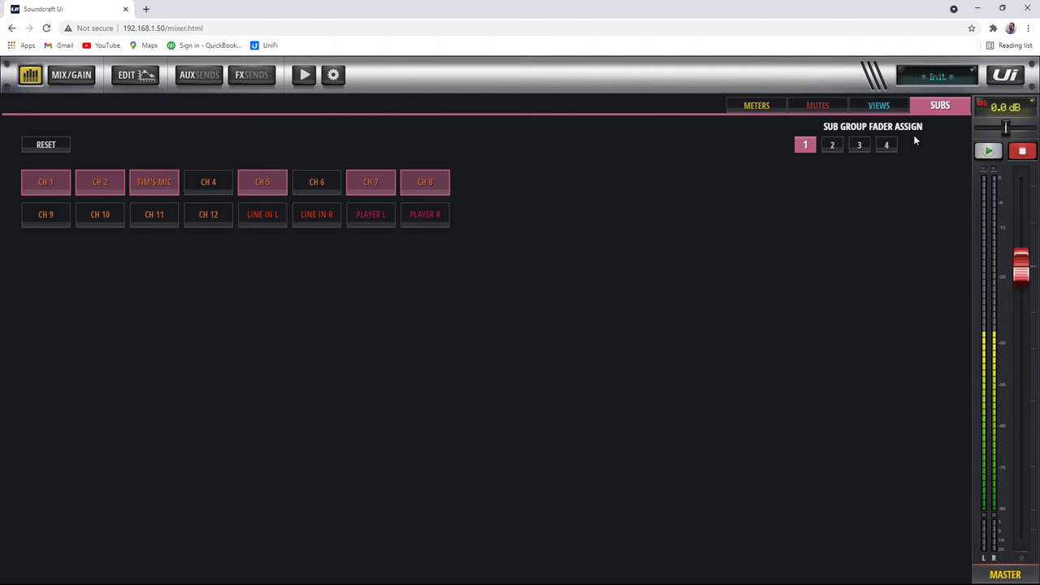
click(735, 106)
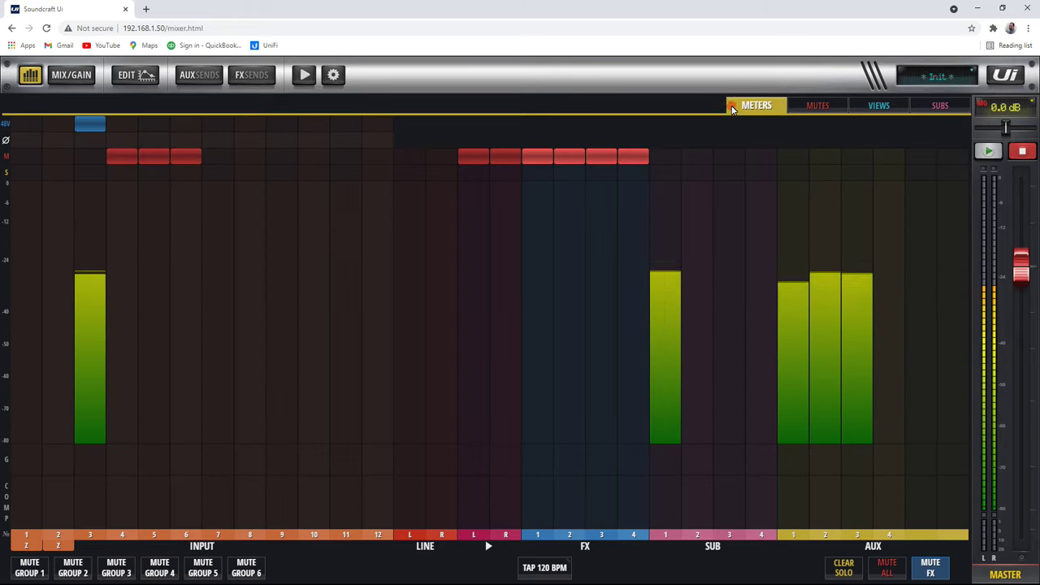
click(857, 103)
click(924, 110)
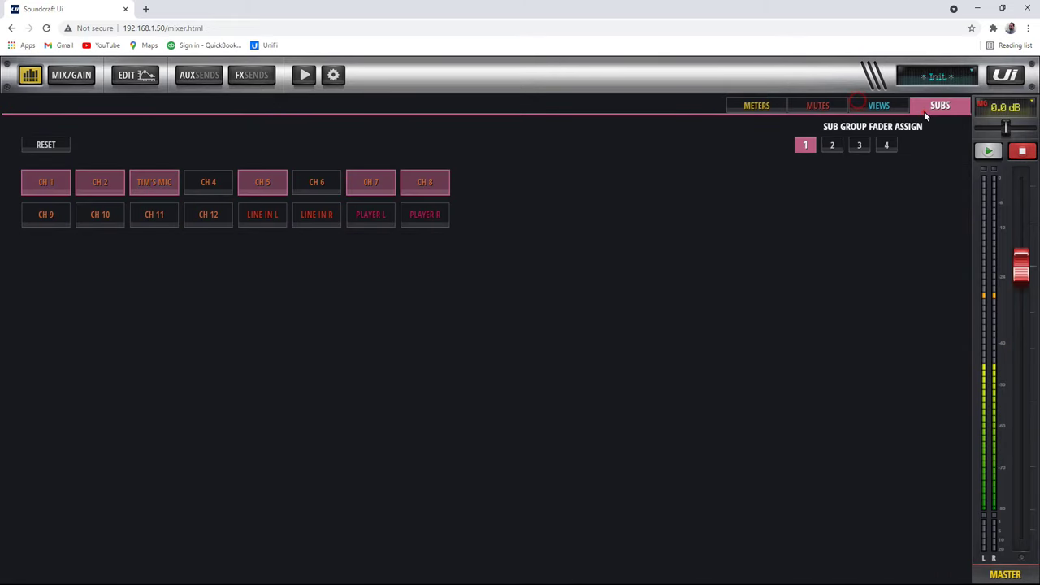
click(756, 106)
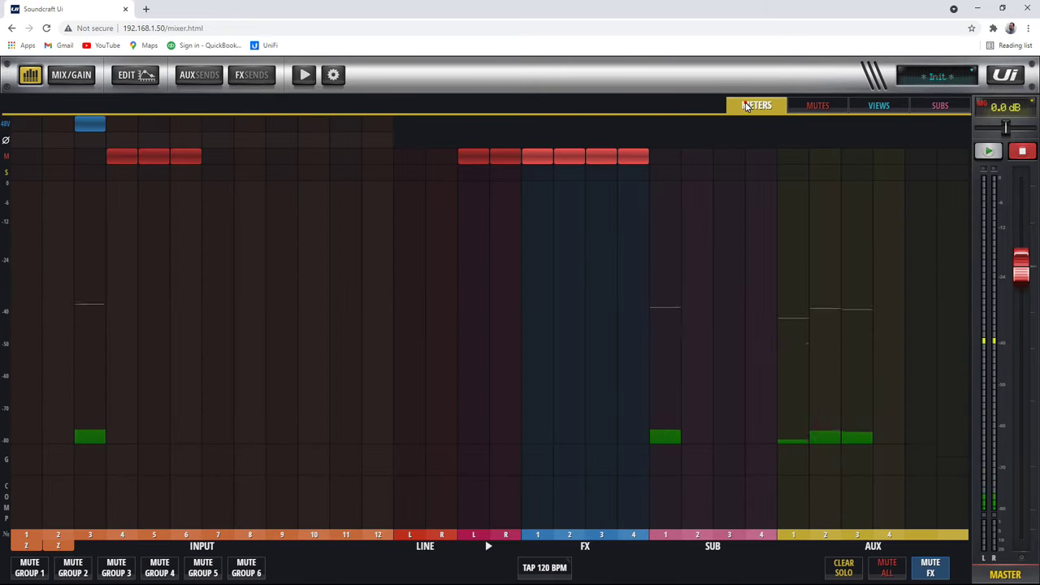
Show only the inputs and the FX returns in the mix view, briefly unmuting FX 1 Reverb
click(33, 76)
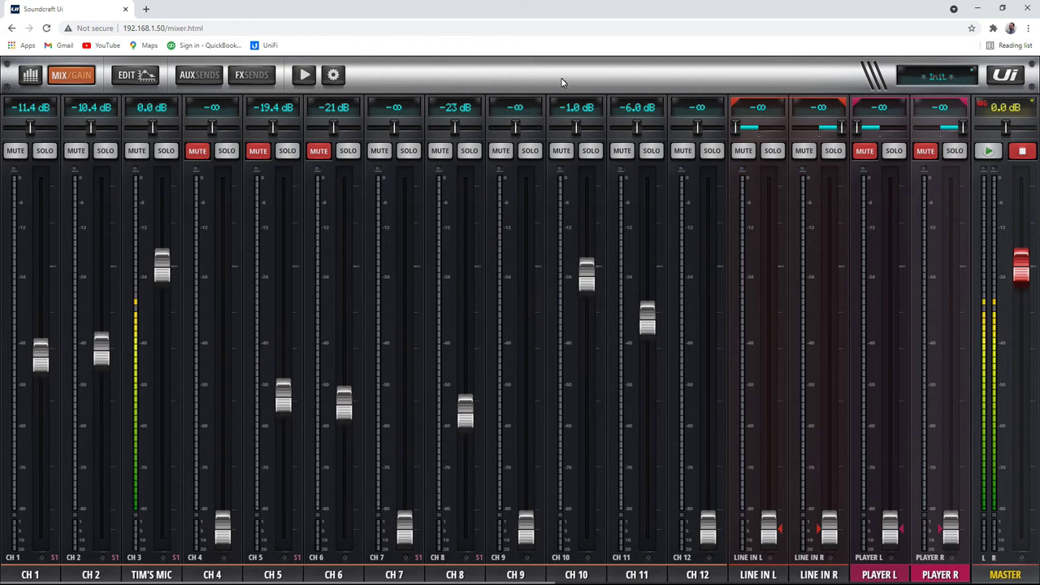
click(1004, 76)
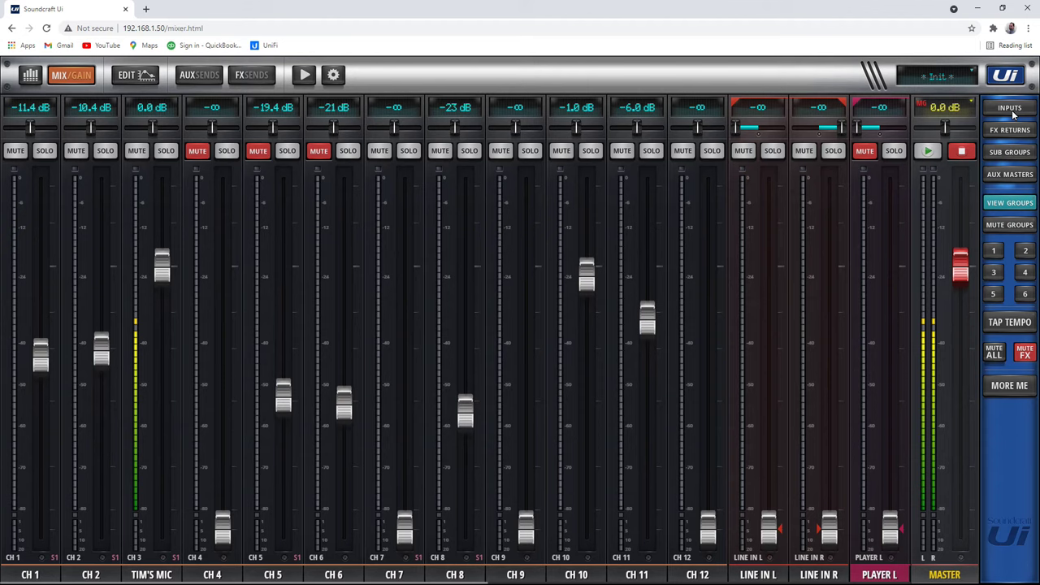
click(1010, 109)
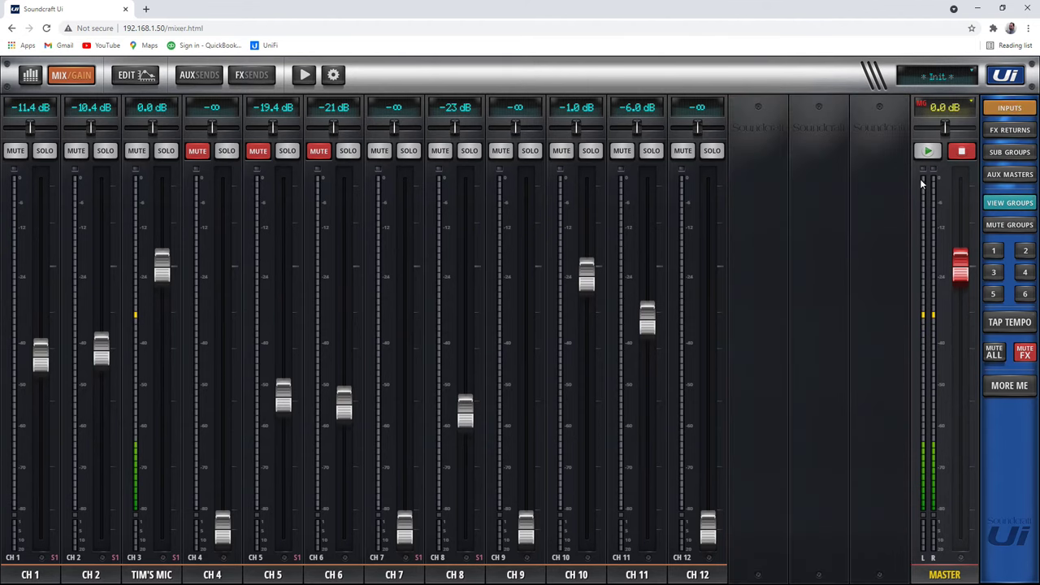
click(1004, 132)
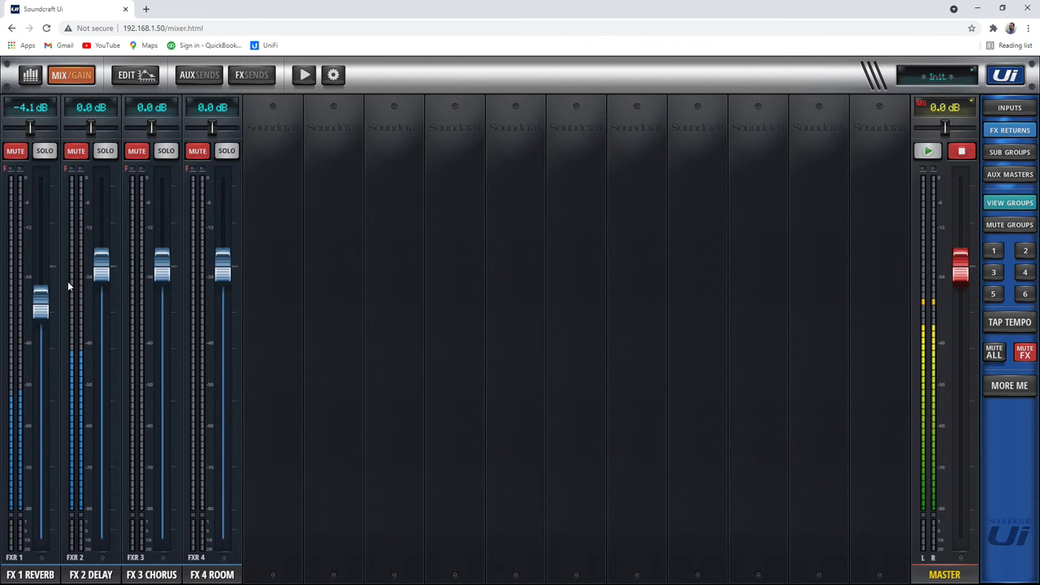
click(17, 152)
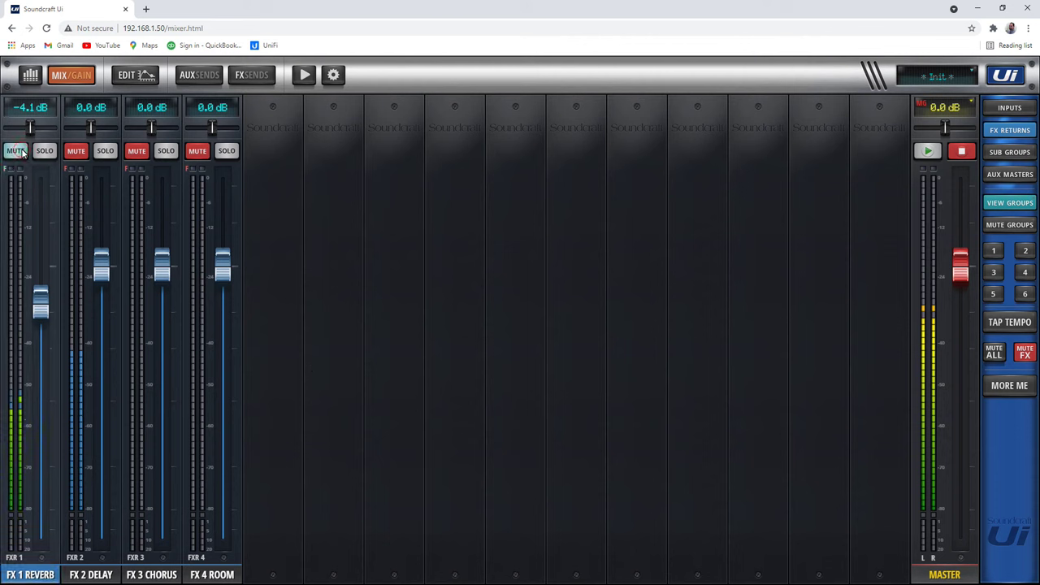
click(22, 152)
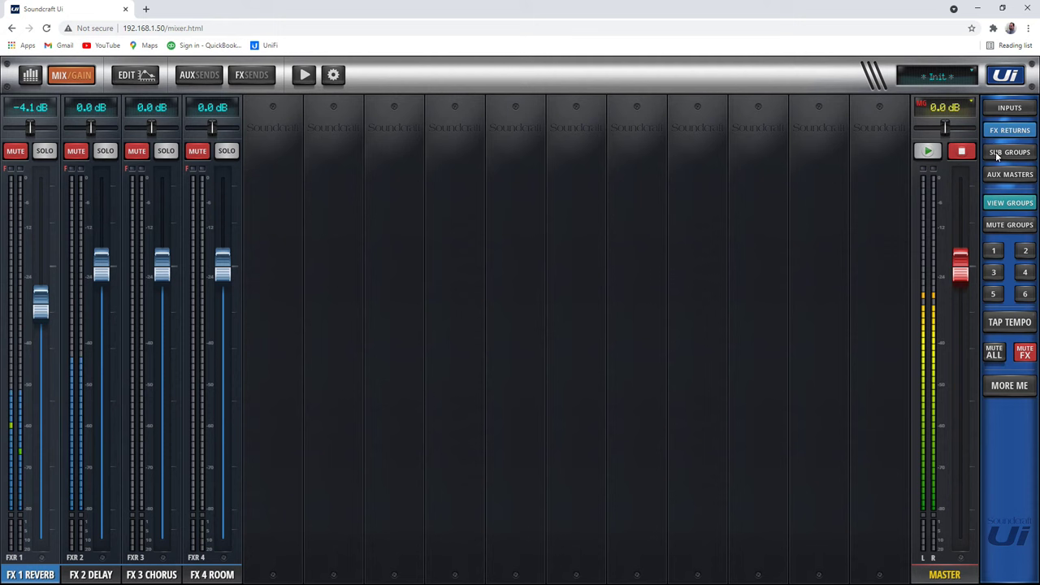
In the subgroup view, lower the Group 3 fader to -0.3 dB, and pull Group 1 fully down and back to 0.0 dB
click(998, 154)
drag(160, 263, 162, 259)
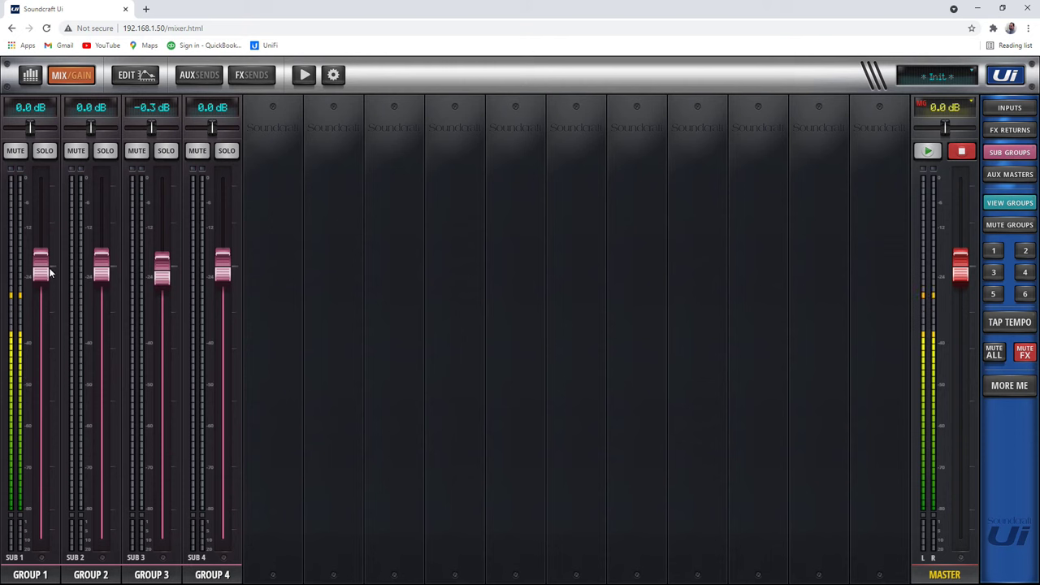
drag(44, 272, 45, 530)
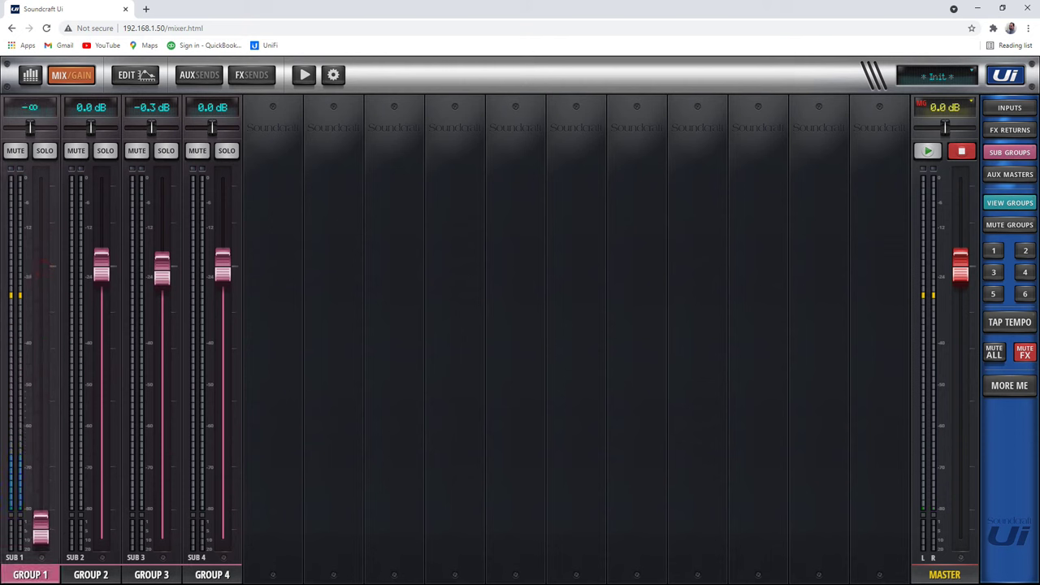
drag(34, 524, 39, 475)
drag(34, 412, 26, 260)
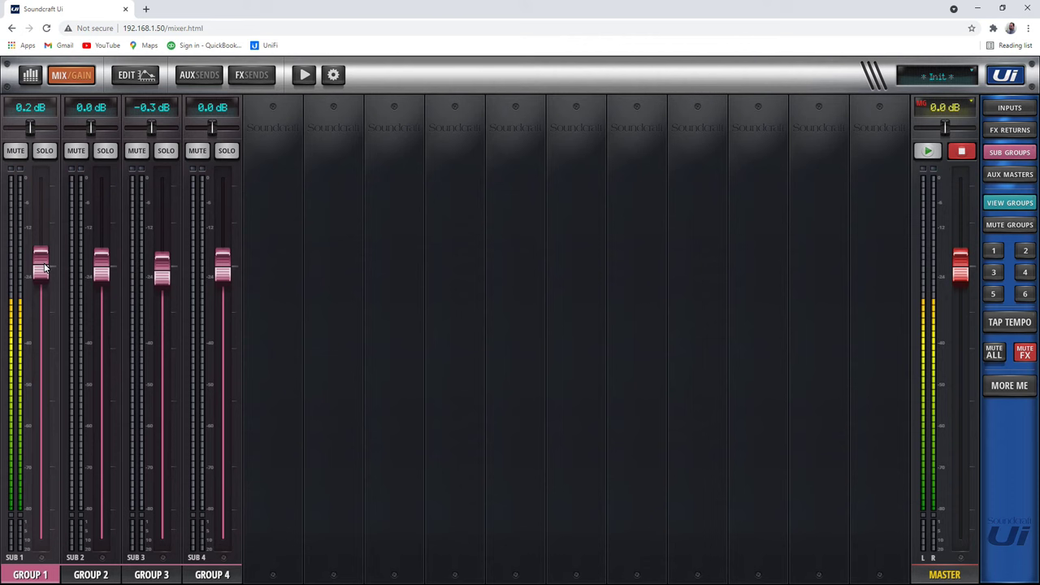
mouse_move(45, 265)
mouse_down()
mouse_move(38, 360)
mouse_move(28, 260)
mouse_move(27, 270)
mouse_up()
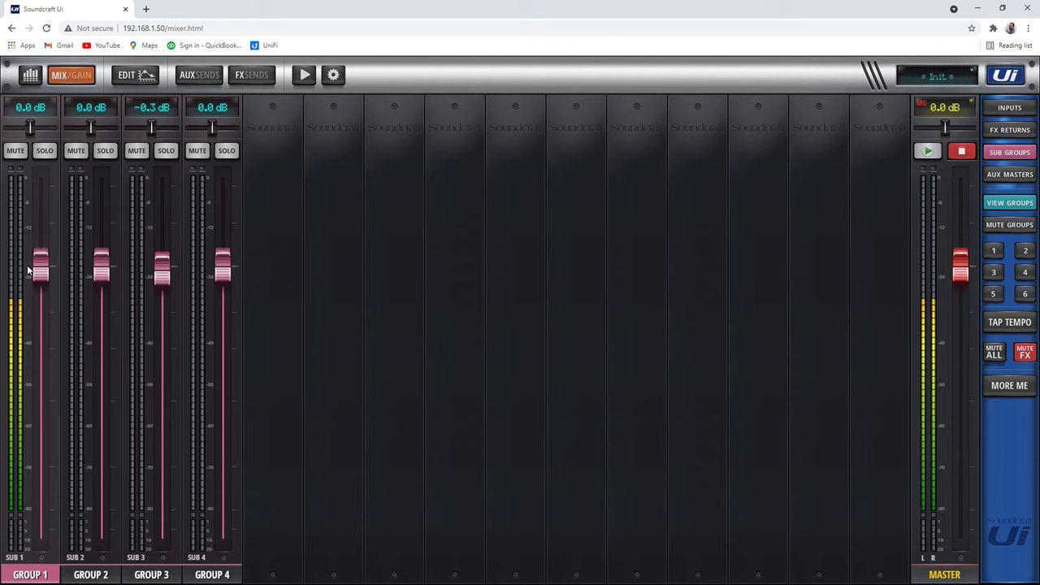
Raise the input gain of channel 3 to +10.1 dB in the gain view
click(71, 75)
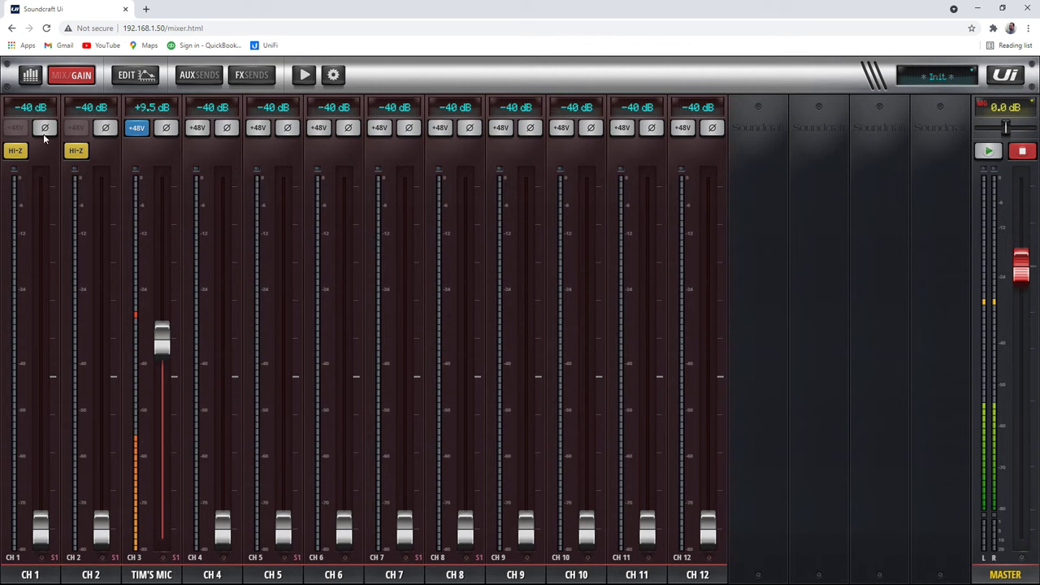
mouse_move(161, 349)
mouse_down()
mouse_move(183, 341)
mouse_move(181, 350)
mouse_up()
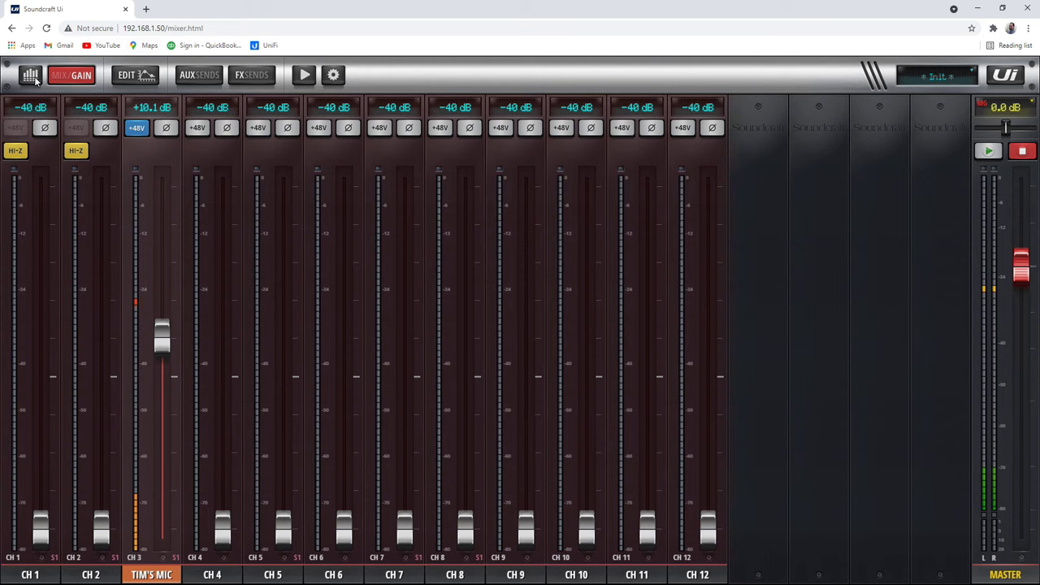
Return to the subgroup faders, set Group 1 to -0.1 dB, and mute and unmute it
click(1007, 77)
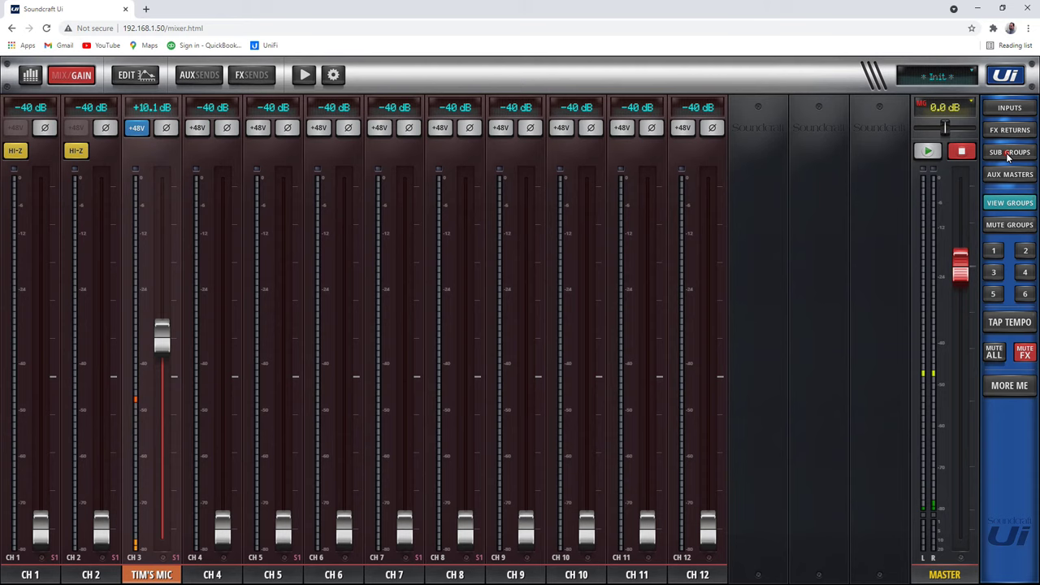
click(1008, 154)
mouse_move(39, 268)
mouse_down()
mouse_move(34, 218)
mouse_move(14, 260)
mouse_move(32, 262)
mouse_move(34, 360)
mouse_move(33, 262)
mouse_move(28, 270)
mouse_up()
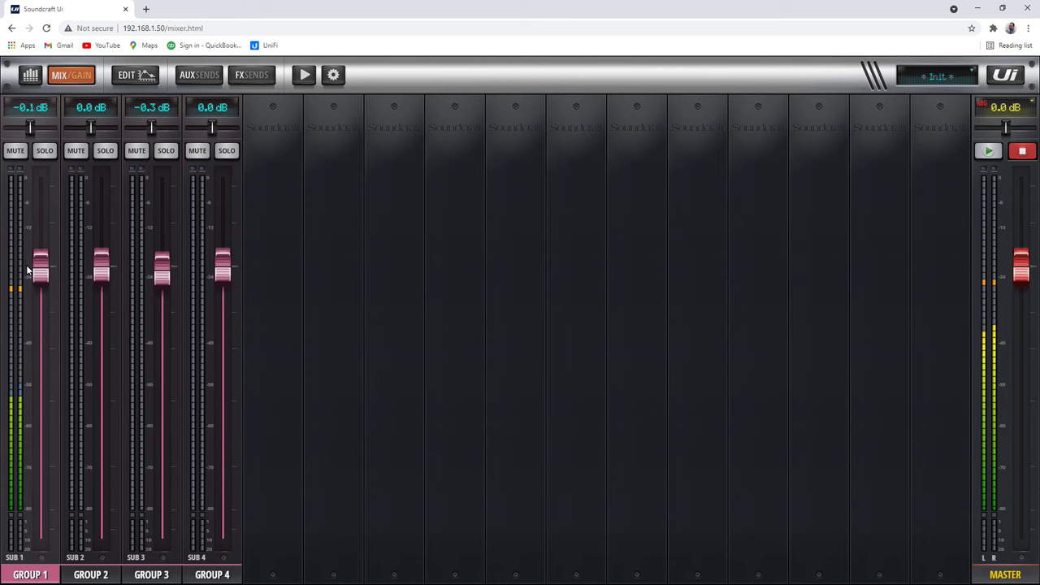
click(15, 151)
click(16, 151)
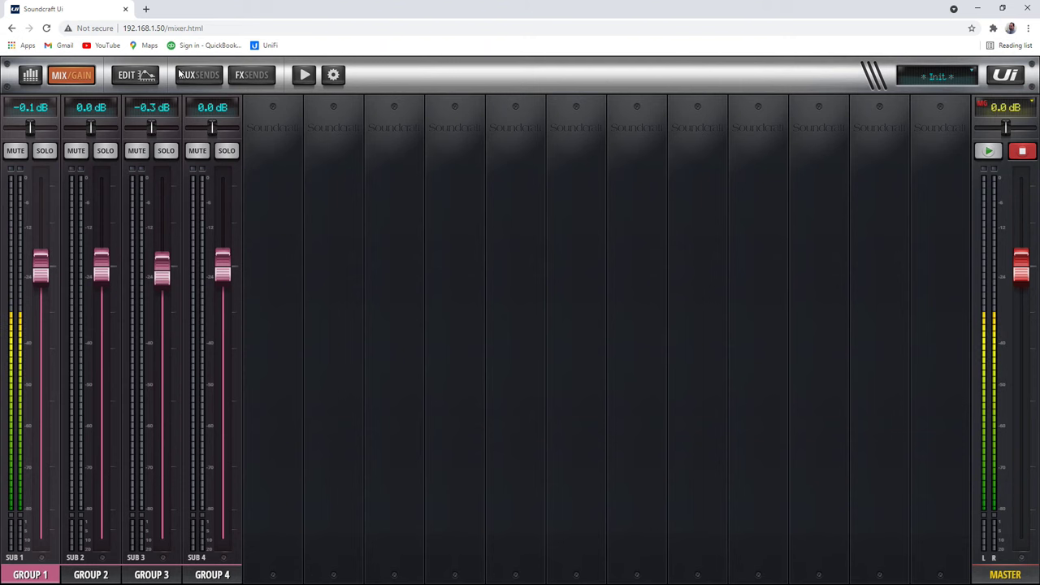
Remove channels 1, 2, 3, 5, 7 and 8 from subgroup 1
click(30, 75)
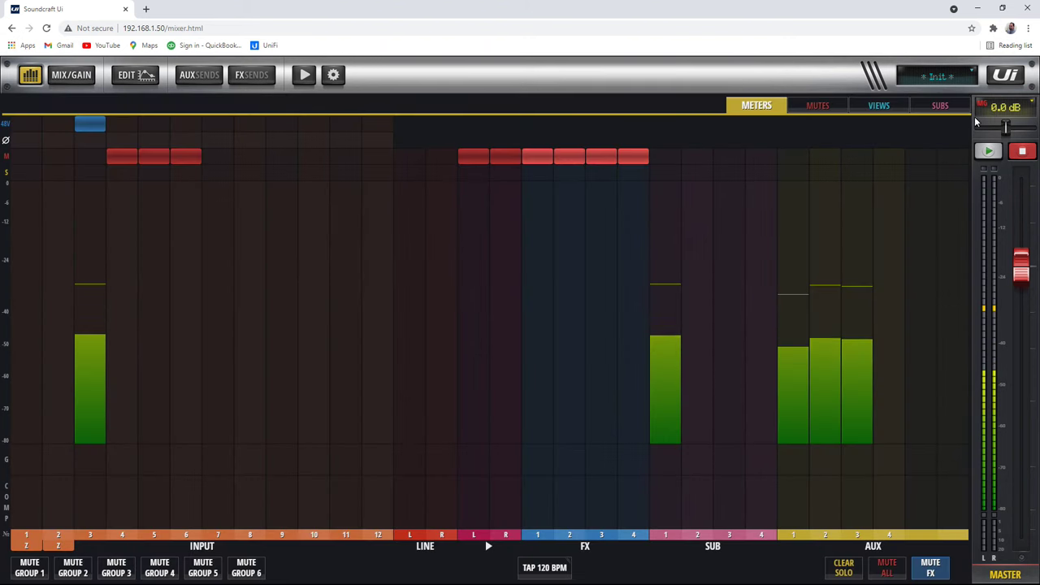
click(940, 105)
click(47, 181)
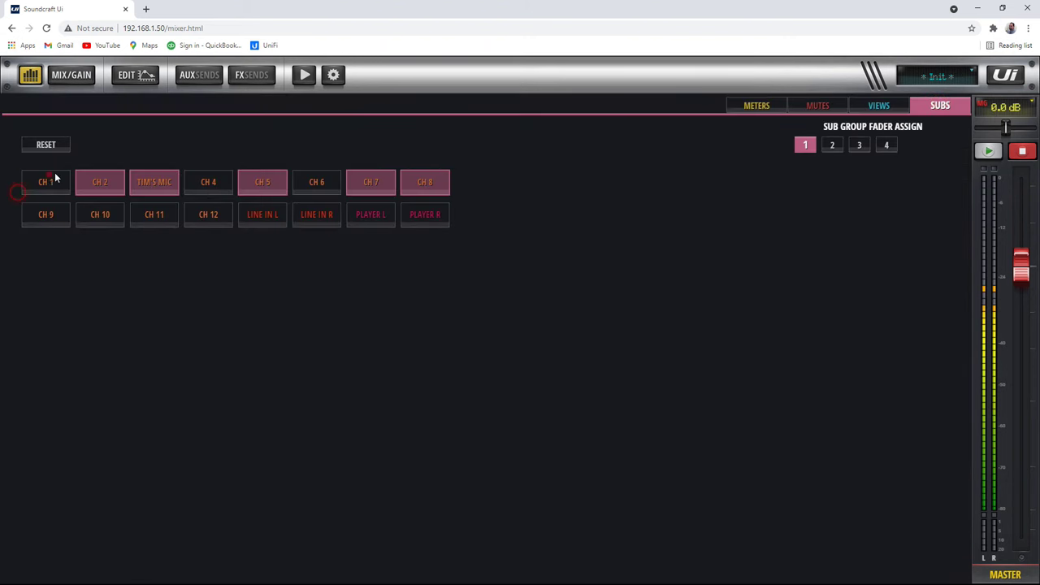
click(97, 180)
click(137, 178)
click(246, 172)
click(347, 179)
click(420, 180)
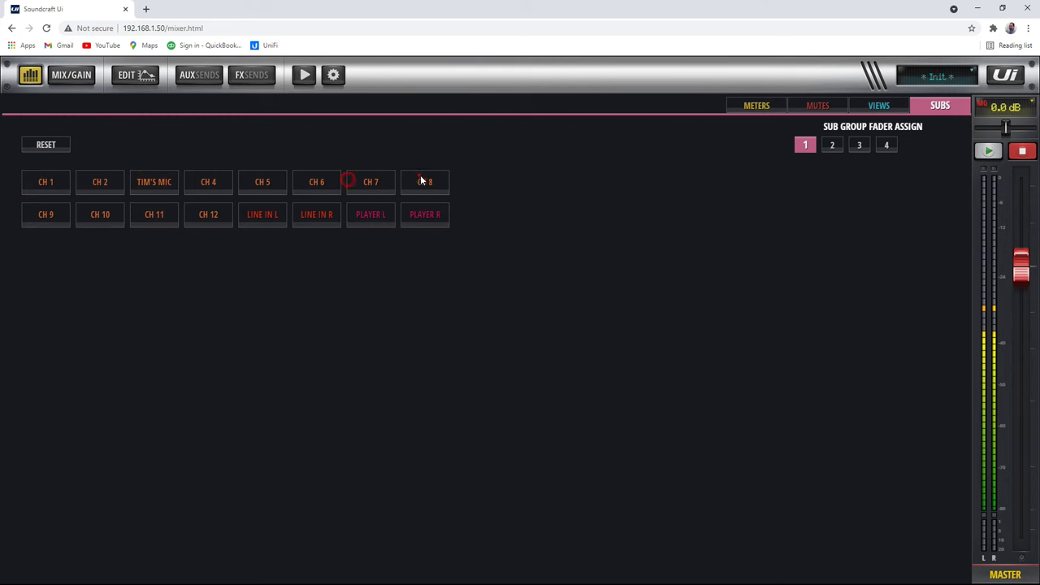
Set the Group 1 subgroup fader to 0.0 dB and the Livestream aux master fader to -0.5 dB
click(1012, 77)
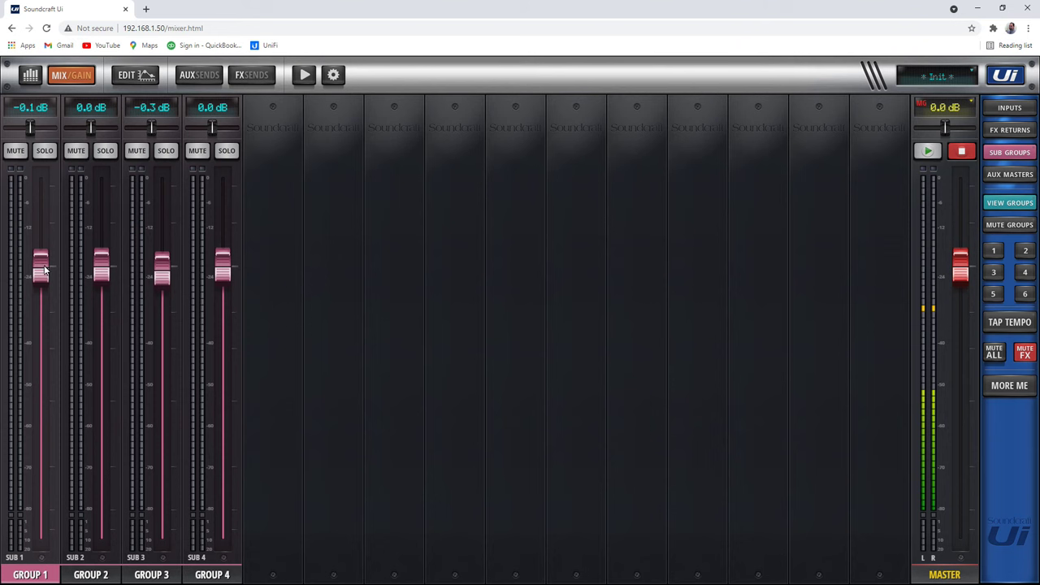
mouse_move(41, 265)
mouse_down()
mouse_move(40, 508)
mouse_move(42, 342)
mouse_move(60, 528)
mouse_move(28, 241)
mouse_move(33, 264)
mouse_up()
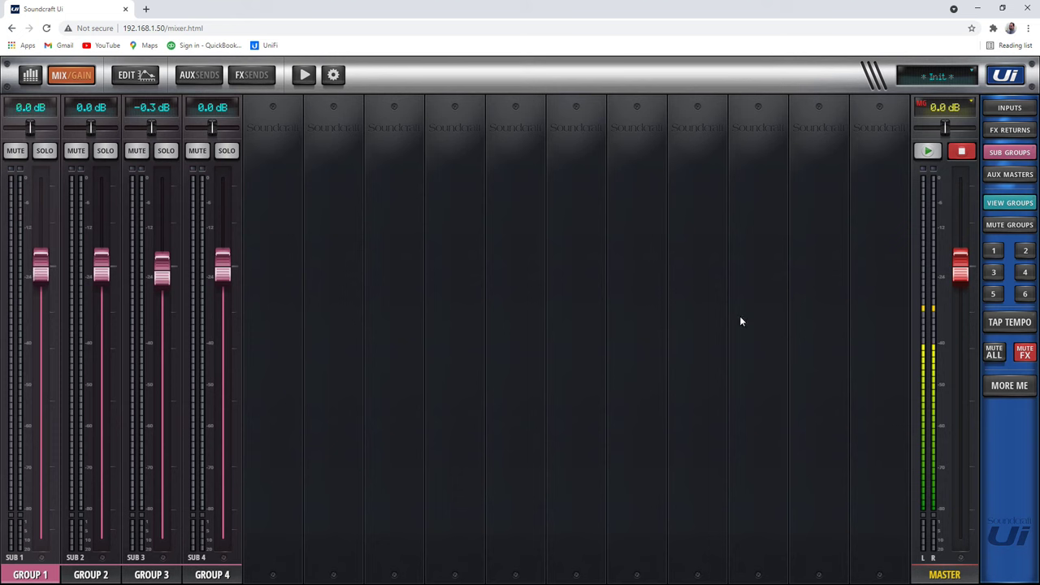
click(1010, 174)
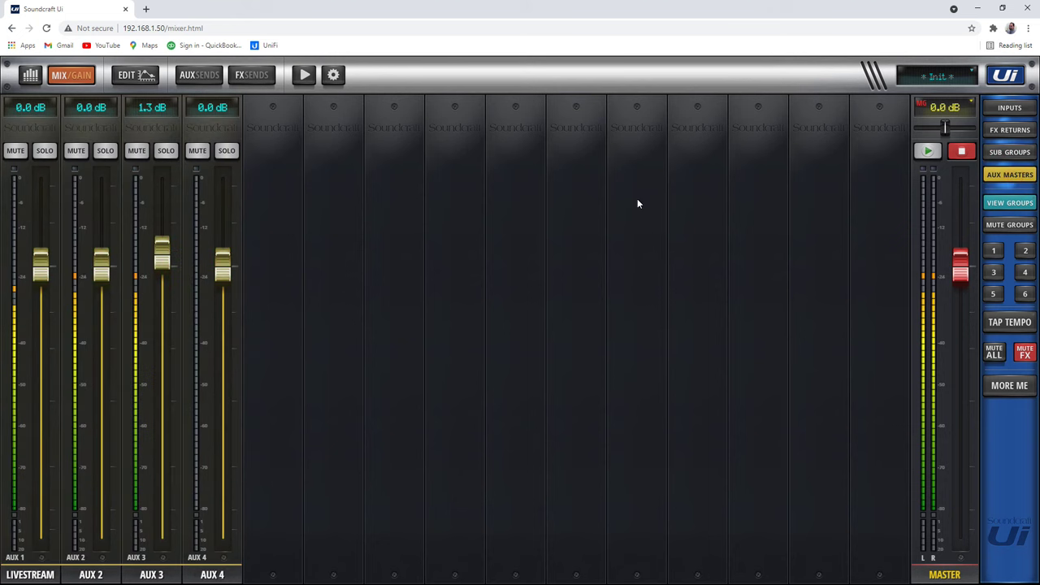
mouse_move(30, 276)
mouse_down()
mouse_move(40, 336)
mouse_move(49, 280)
mouse_up()
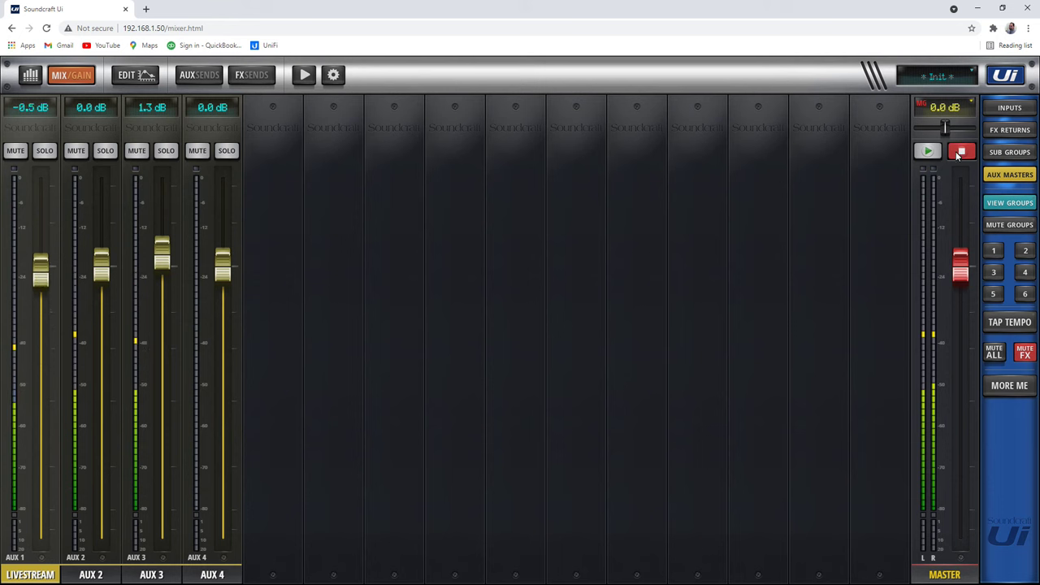
Mute all four aux masters, solo and unsolo Livestream, and unmute all four again
click(24, 156)
click(75, 150)
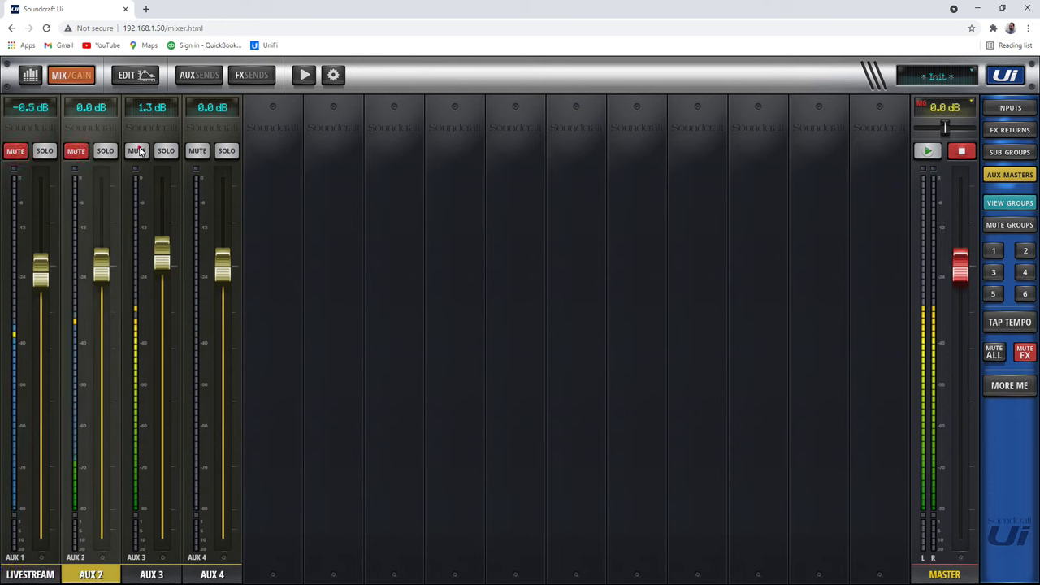
click(137, 150)
click(196, 151)
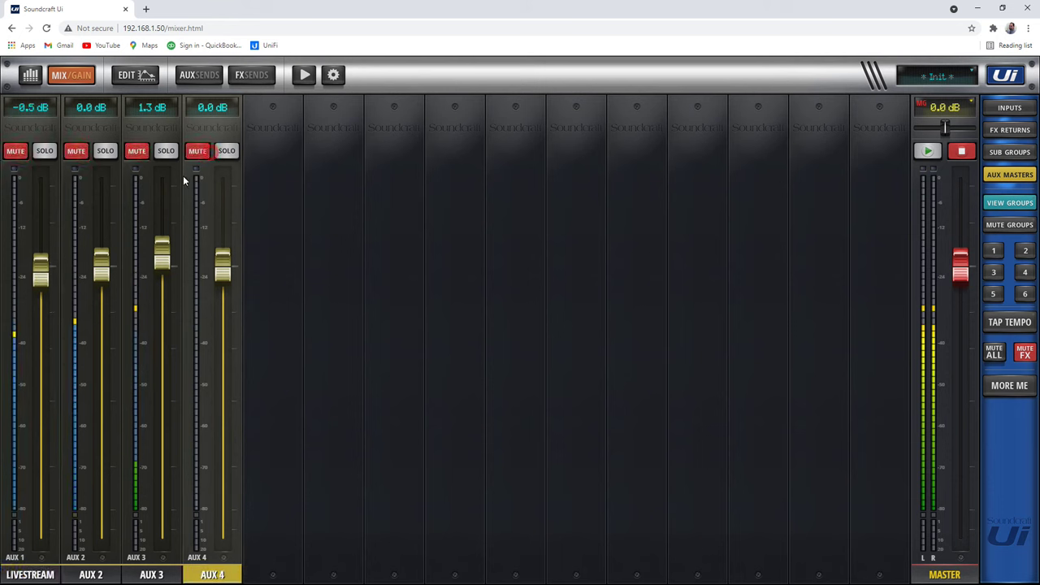
click(15, 151)
click(44, 151)
click(44, 151)
click(76, 151)
click(136, 151)
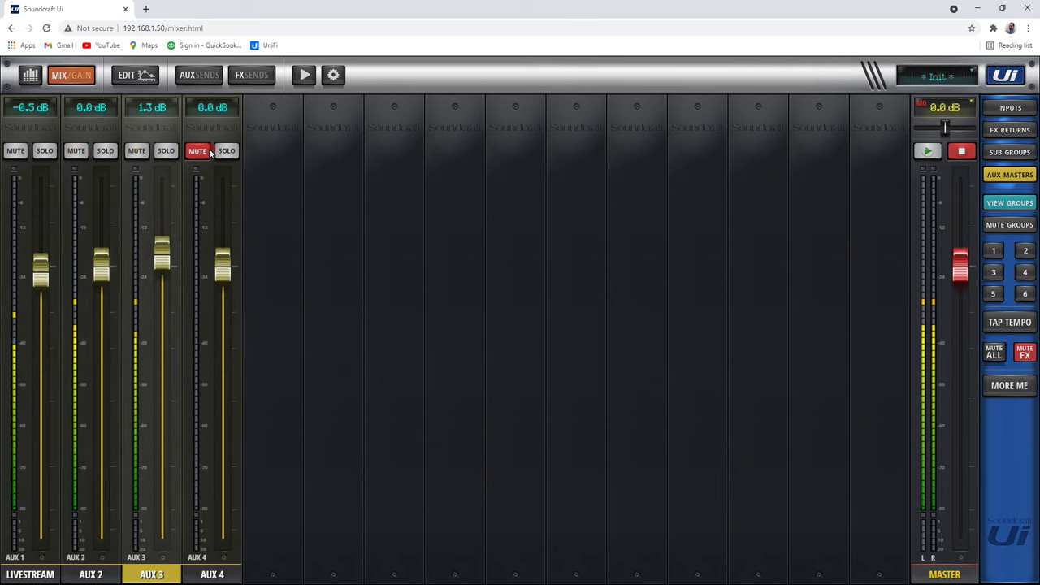
click(208, 151)
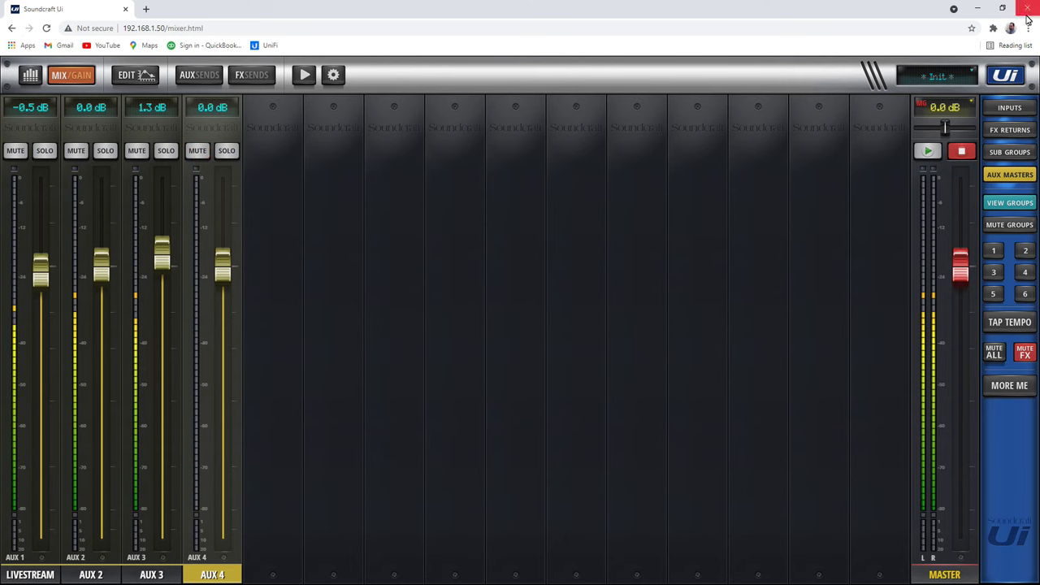
Leave the aux masters and show view group 1, followed by view group 2, on the mixer
click(1022, 181)
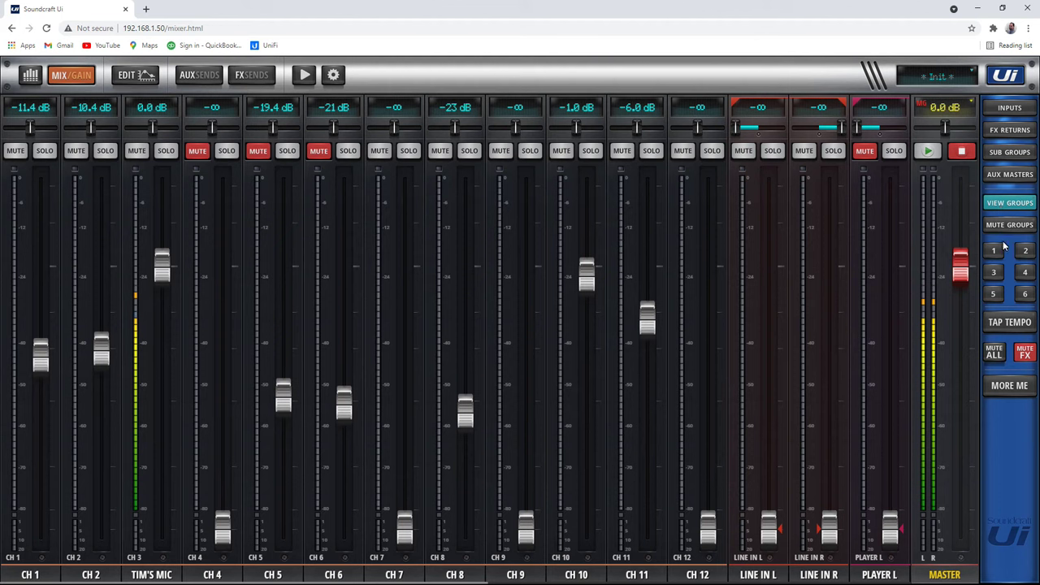
click(1006, 227)
click(1016, 206)
click(992, 253)
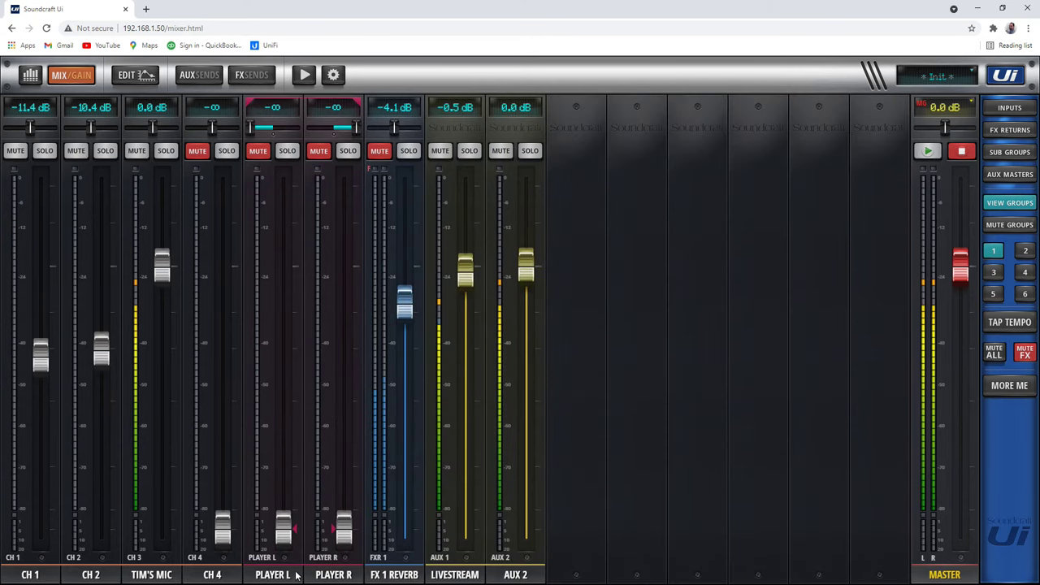
click(1025, 252)
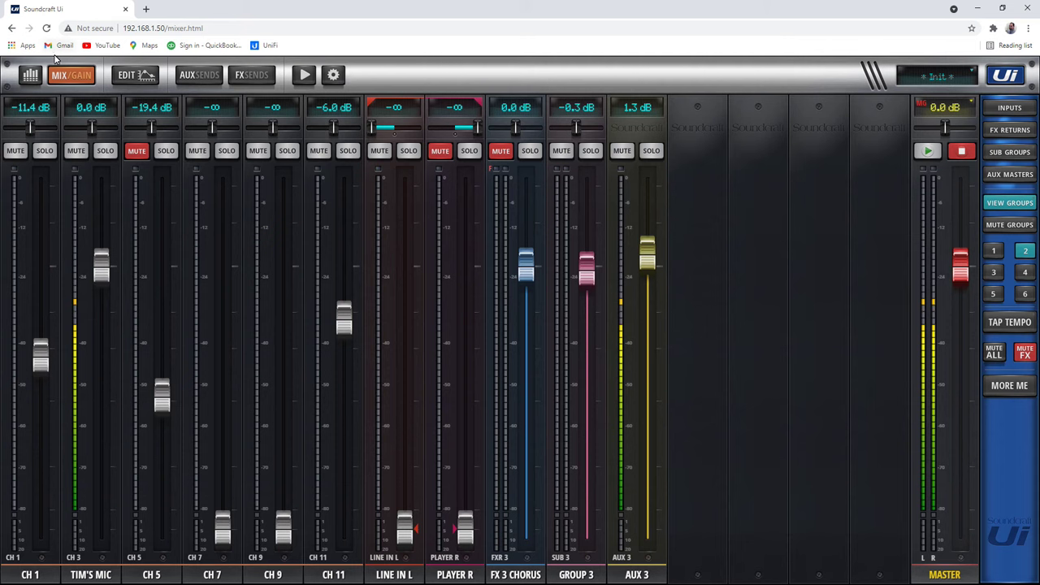
Reset view group 2 and assign channels 1, 2, 3, 9, 10 and 11 plus Livestream to it
click(35, 77)
click(880, 105)
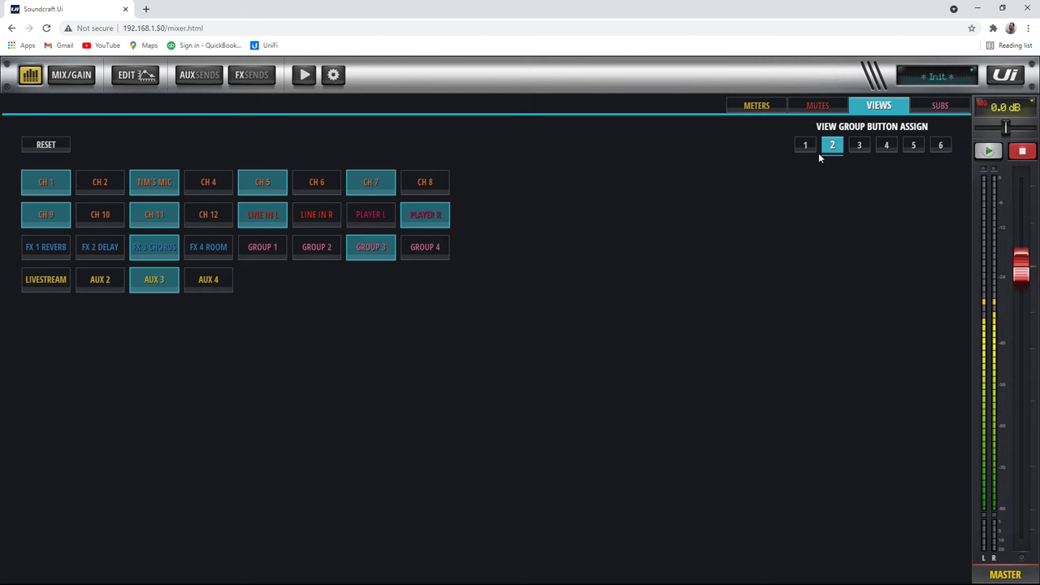
click(61, 146)
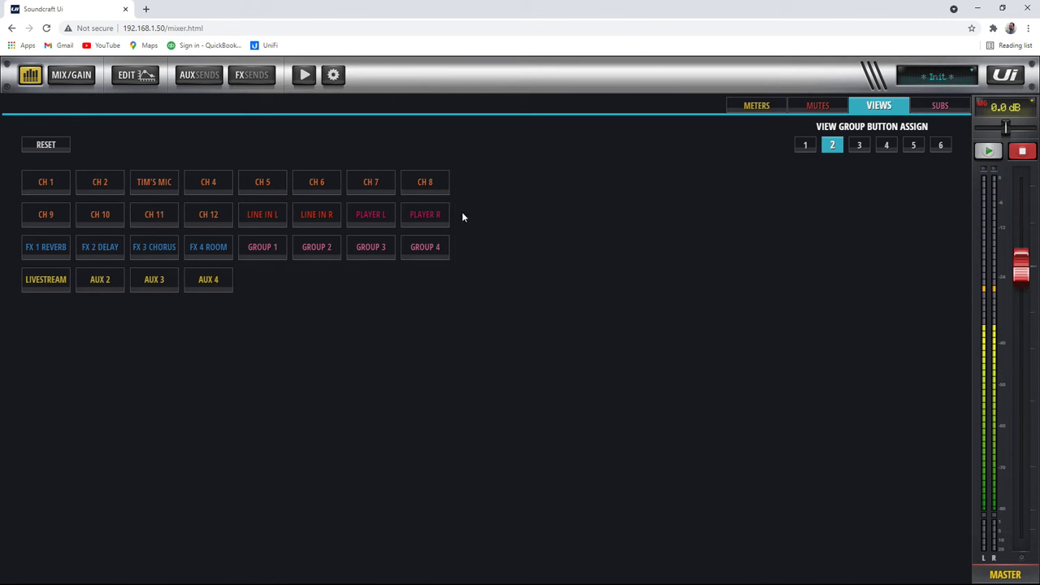
click(44, 182)
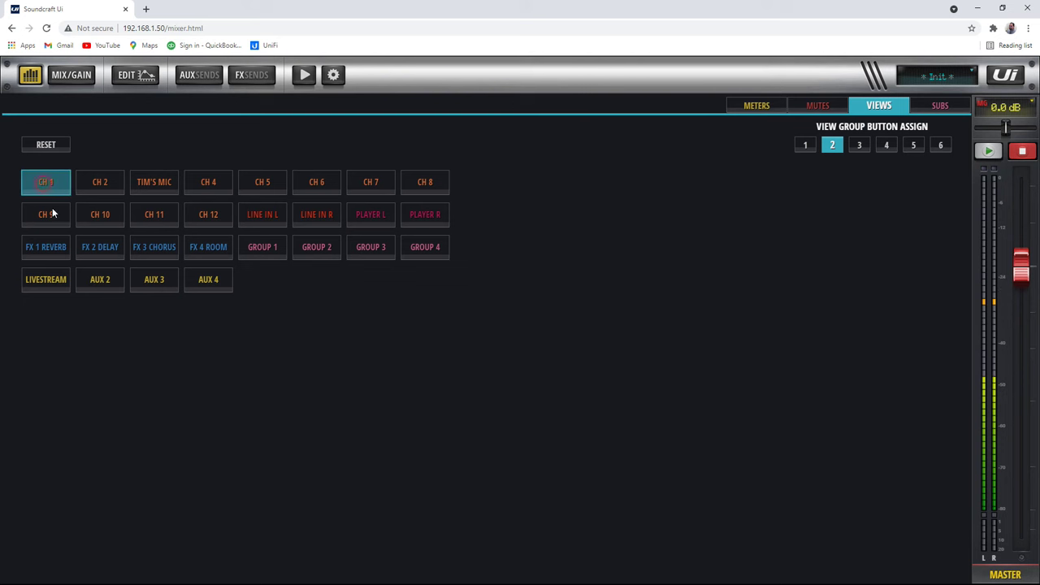
click(44, 215)
click(113, 217)
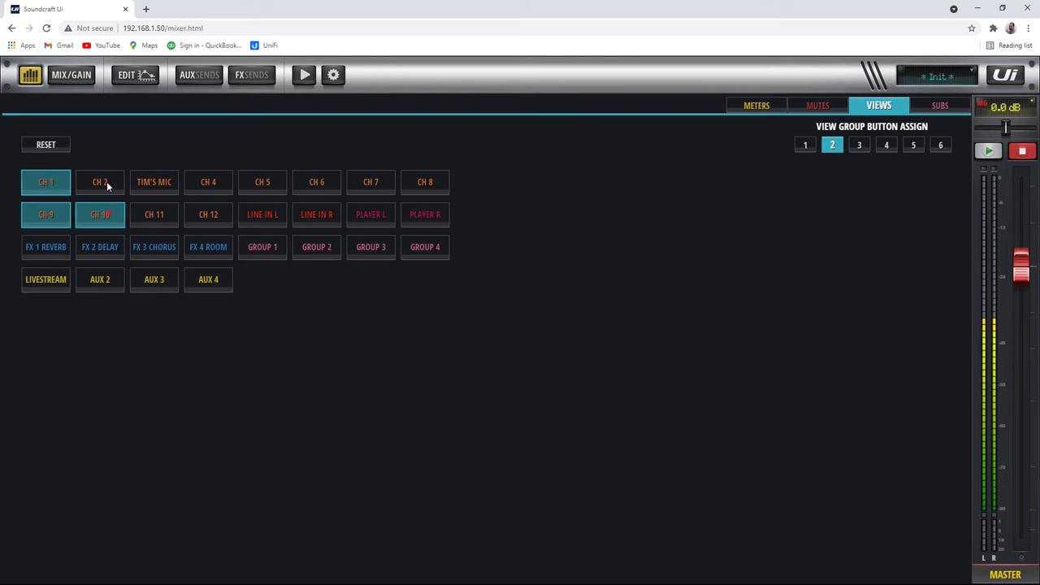
click(154, 182)
click(156, 216)
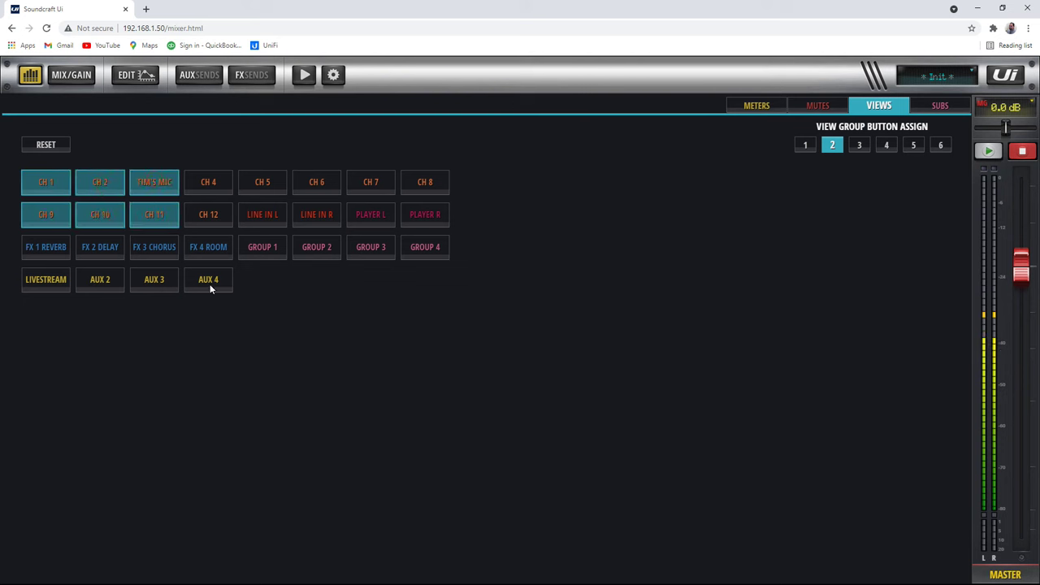
click(41, 284)
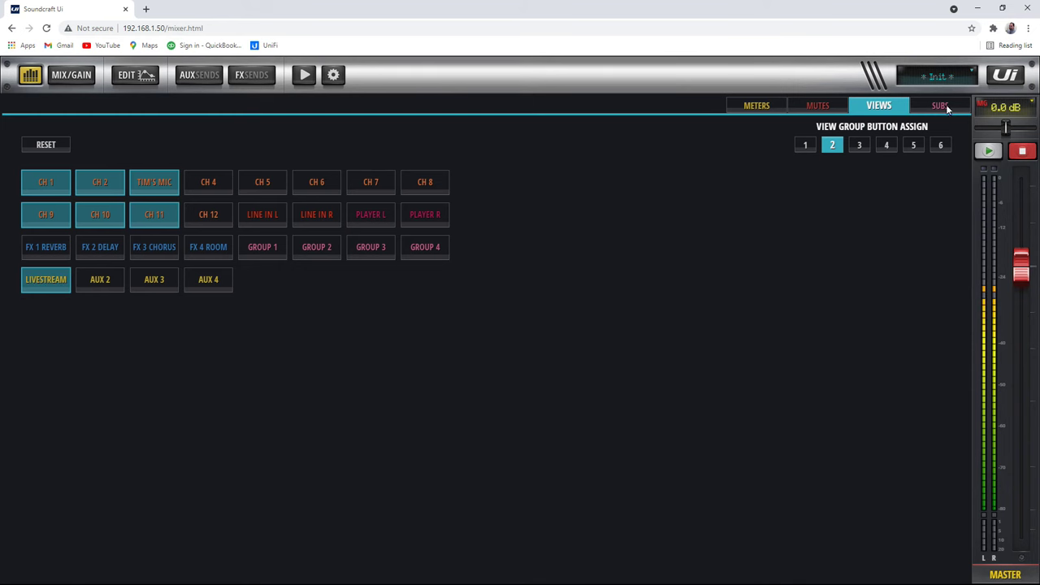
Show view group 2 on the mixer, try view group 4, and return to the full input channel view
click(1012, 76)
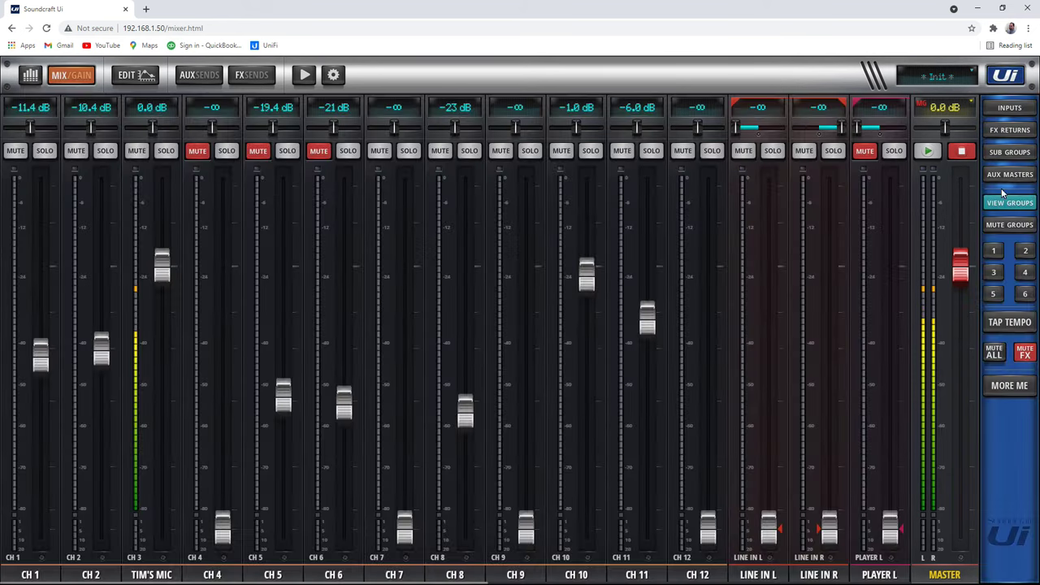
click(1025, 252)
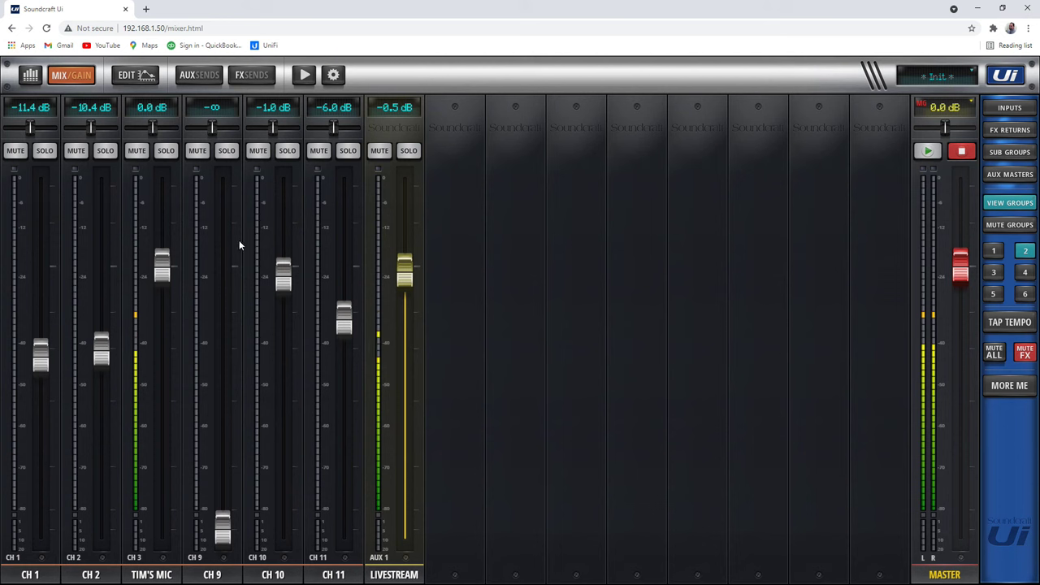
click(1010, 225)
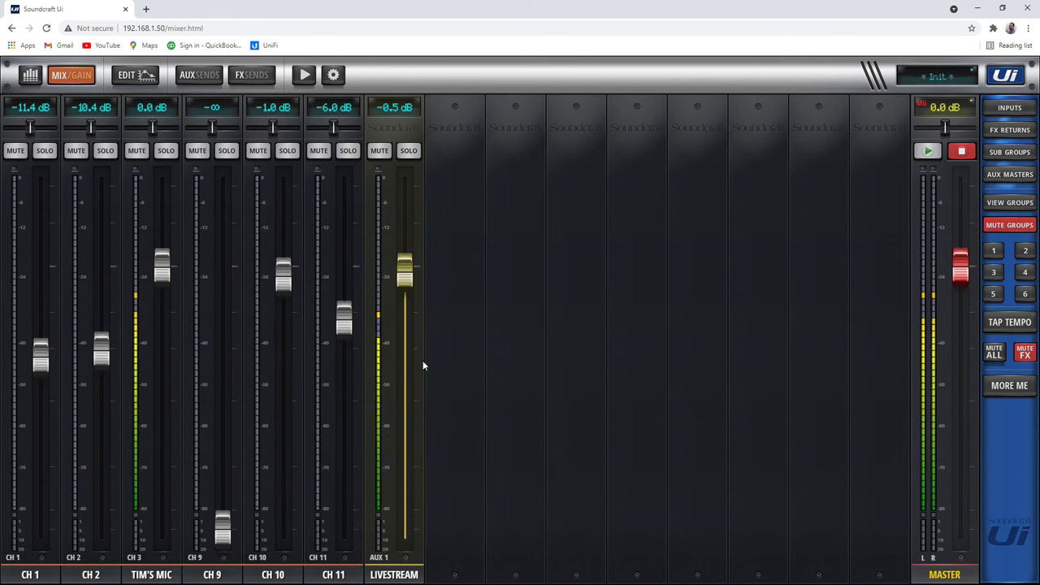
click(1018, 210)
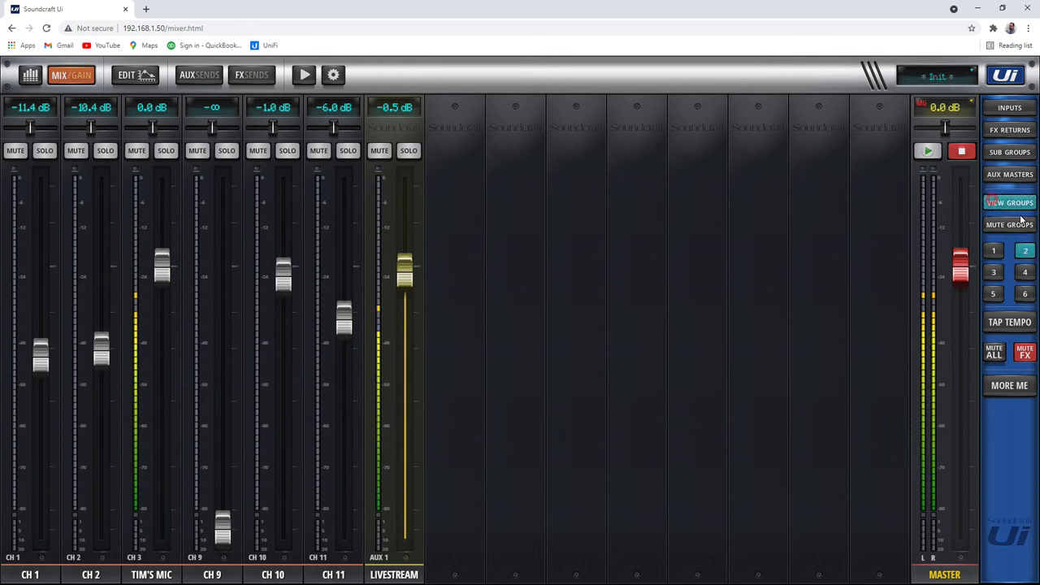
click(1024, 273)
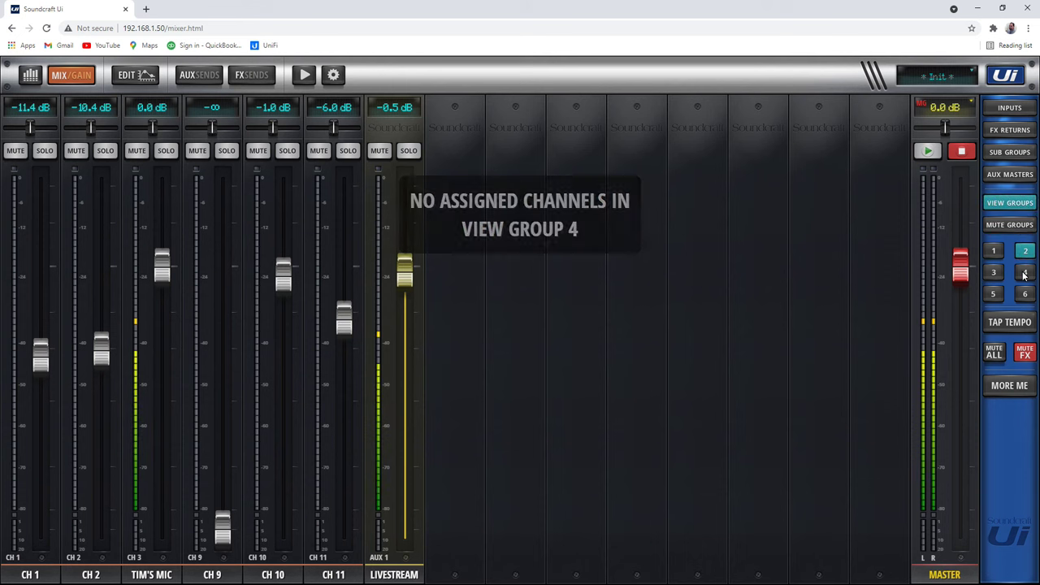
click(1026, 252)
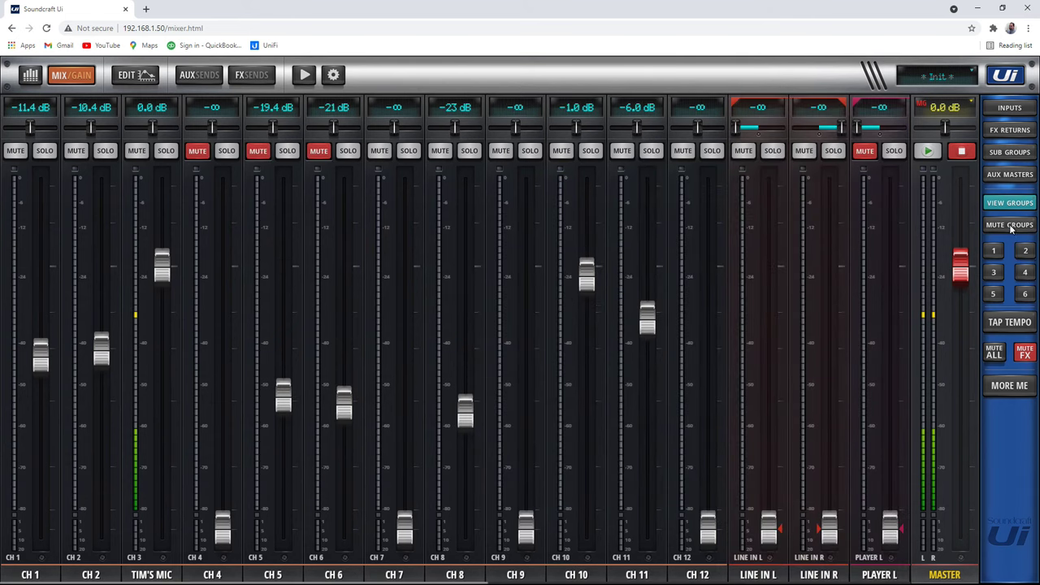
Switch the group buttons to mute groups, engage mute group 1, try mute group 2, and release group 1
click(1012, 228)
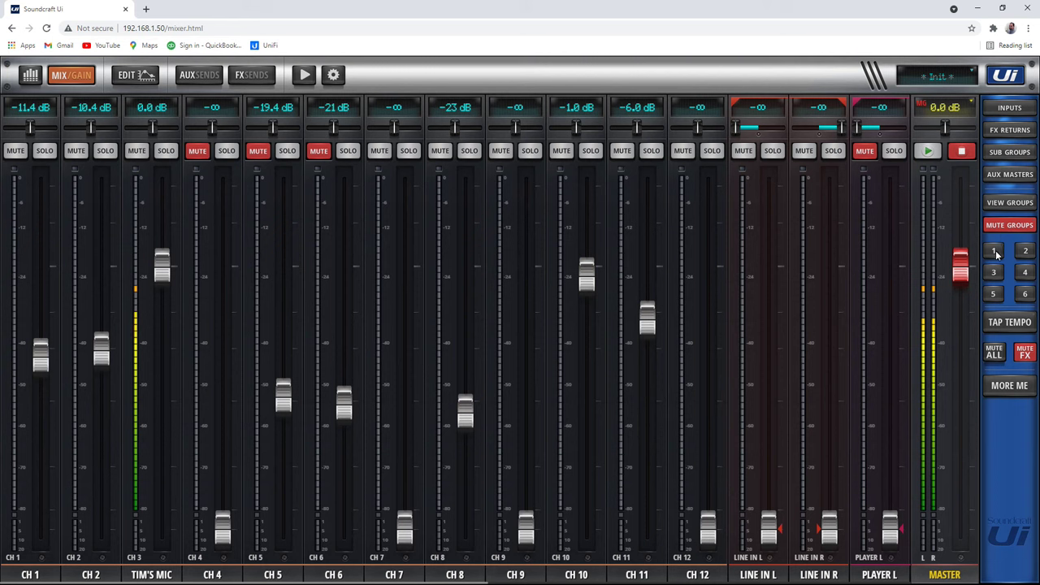
click(995, 252)
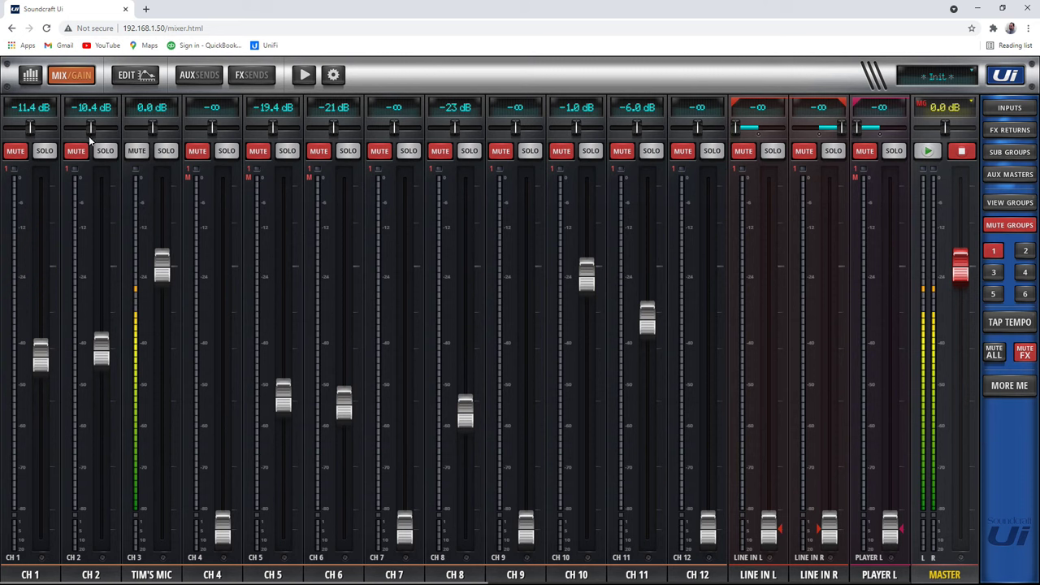
click(1027, 252)
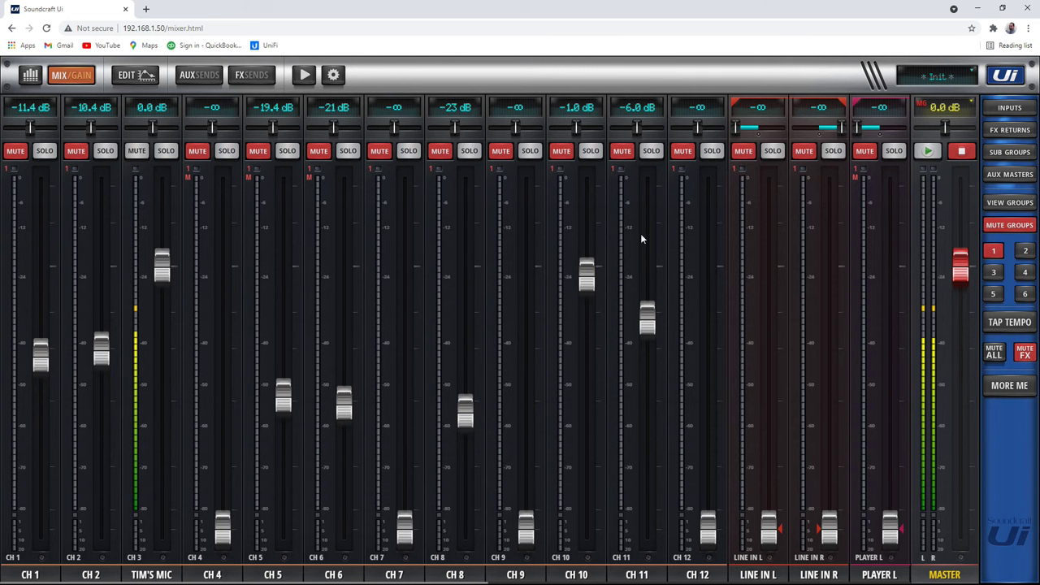
click(1025, 252)
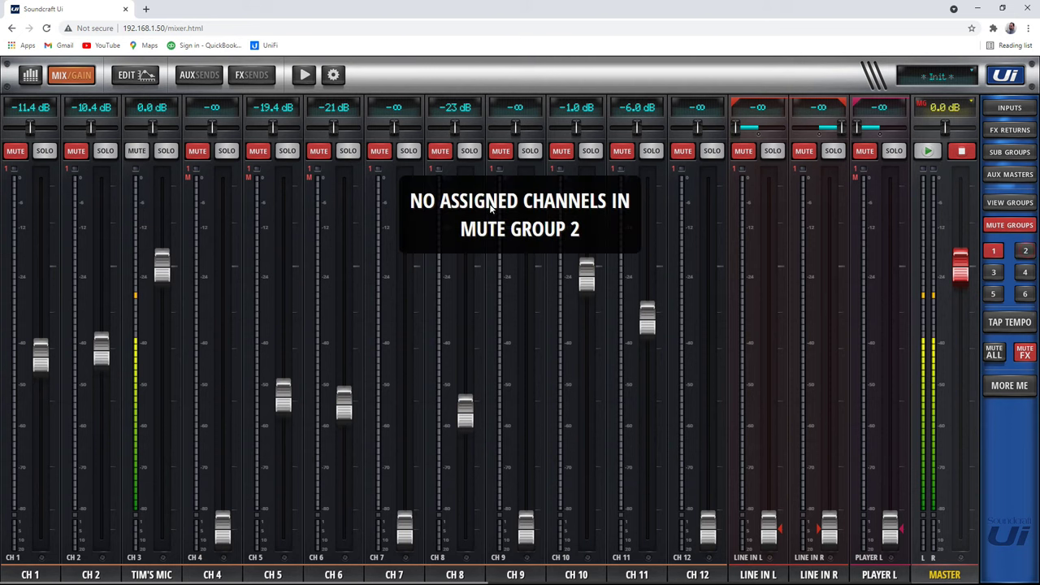
click(996, 253)
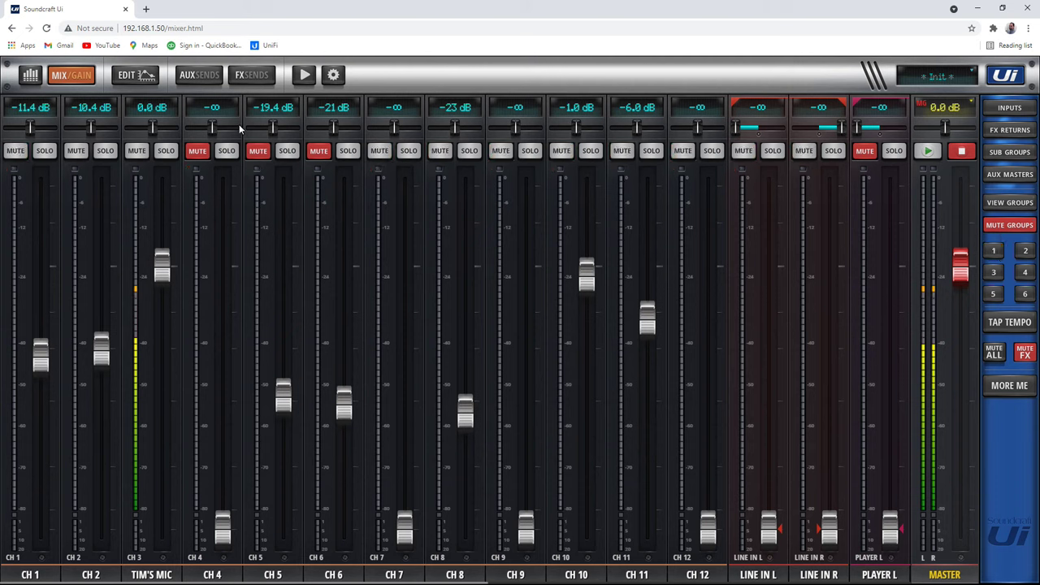
Unmute channels 4, 5 and 6 individually
click(197, 152)
click(257, 152)
click(318, 152)
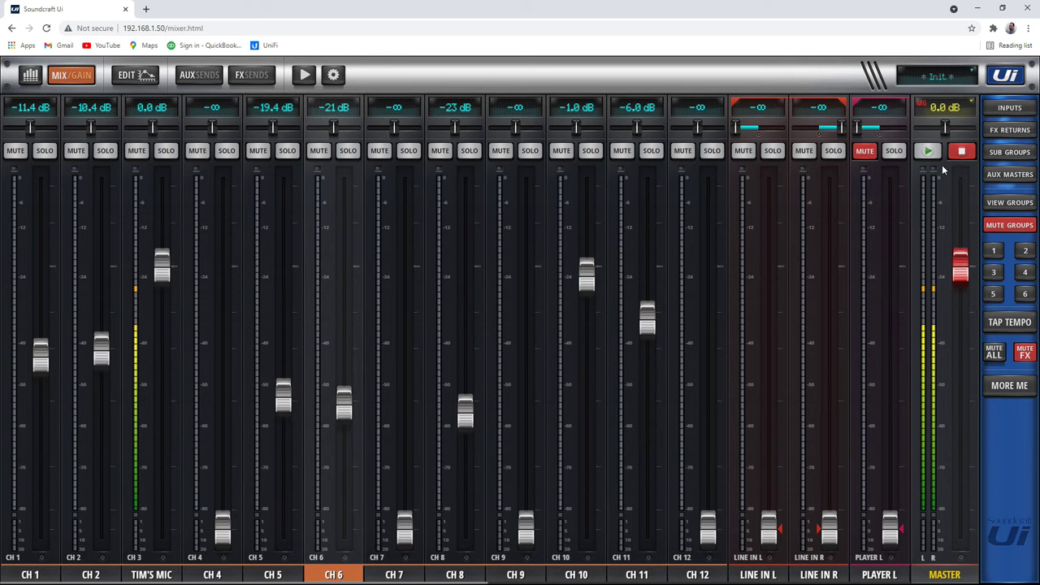
Engage mute group 1, mute channel 5 individually, and release mute group 1
click(995, 249)
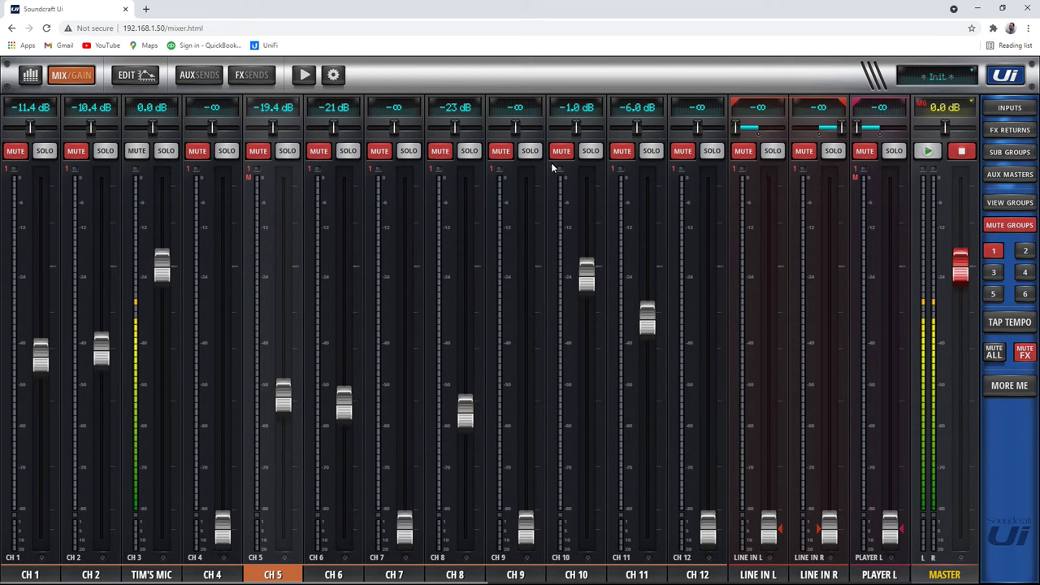
click(993, 251)
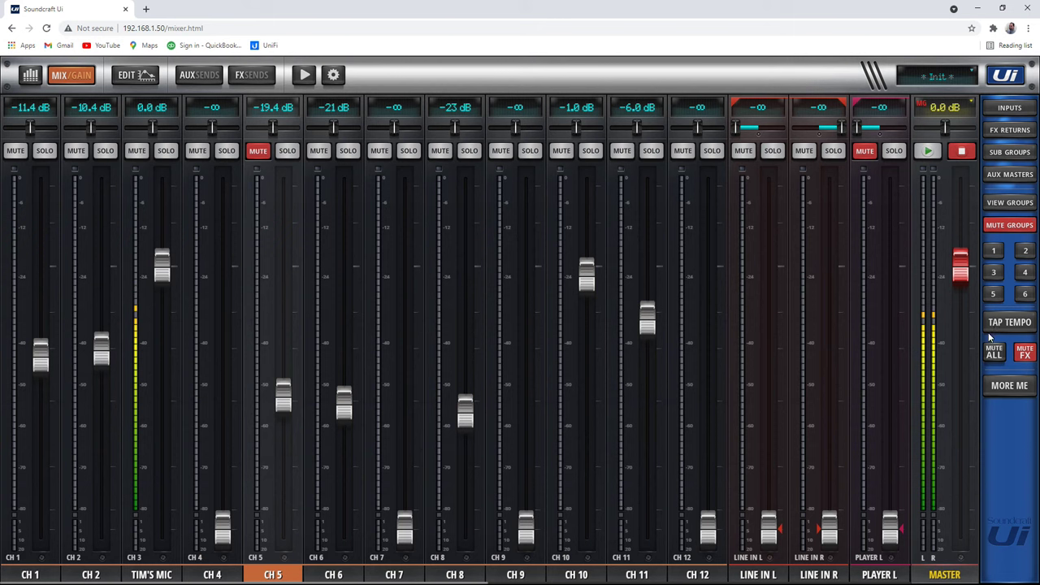
Turn the FX mute off and back on, and switch Mute All on and off
click(1030, 356)
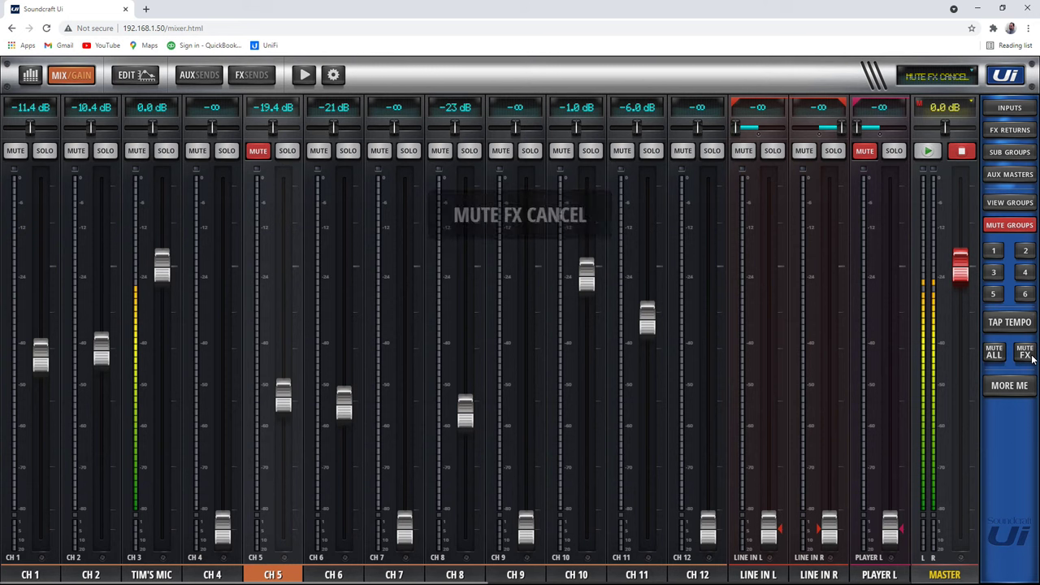
click(1029, 356)
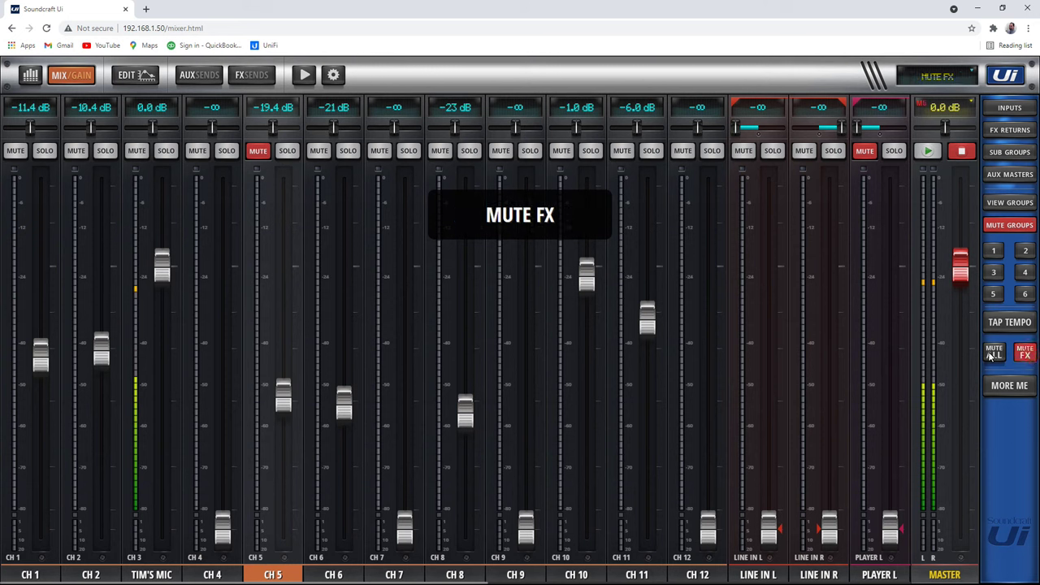
click(994, 356)
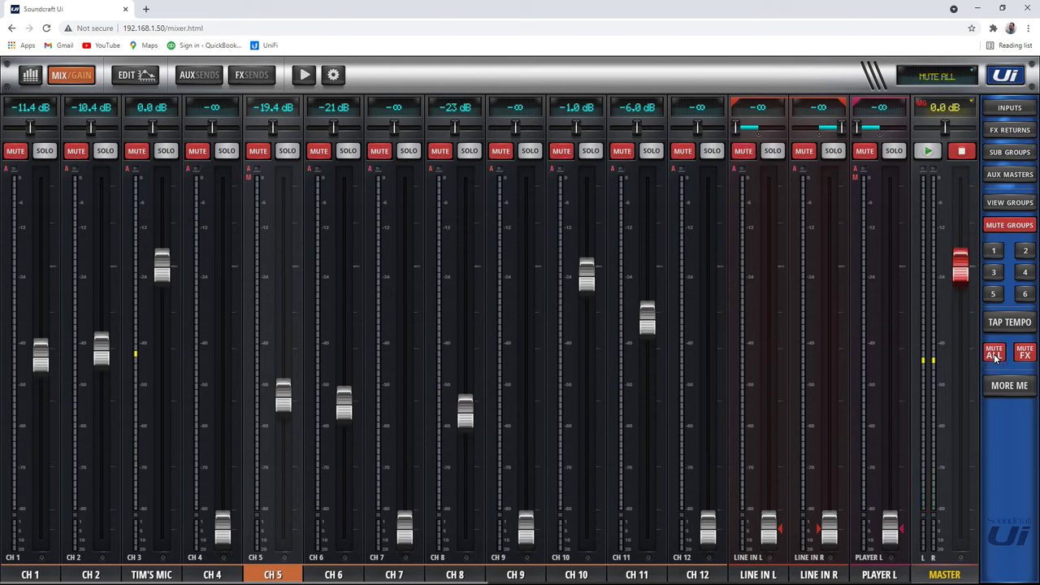
click(994, 356)
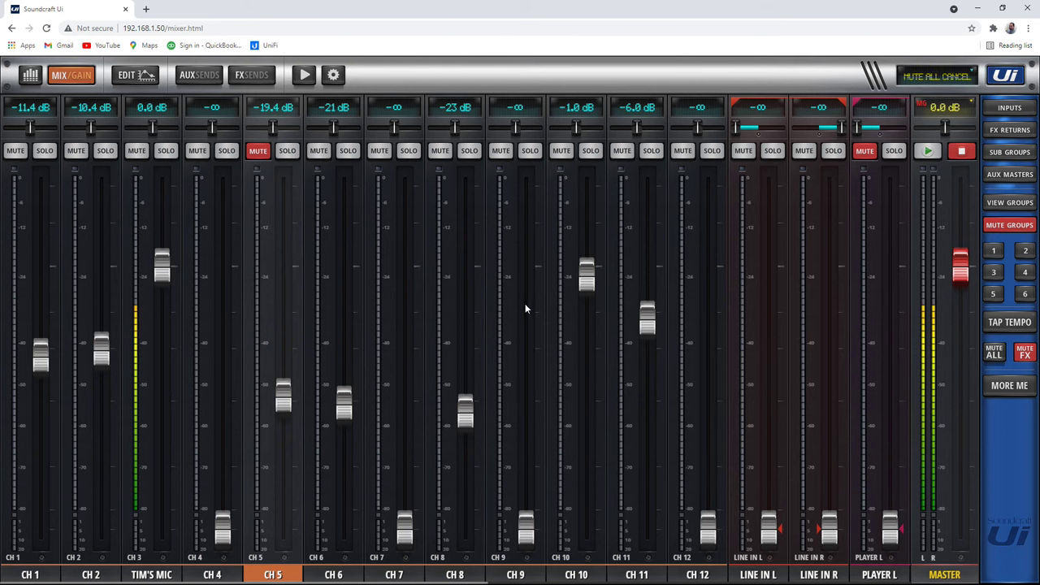
Open the More Me monitor view to examine its Me and Band balance, return to the channel mix, and hide the side panel
click(1005, 388)
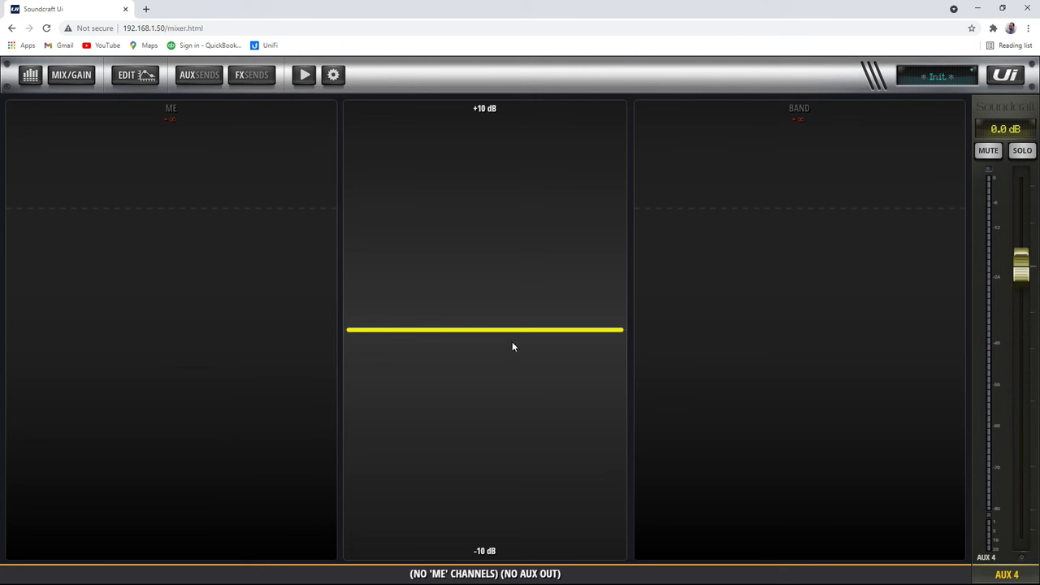
mouse_move(511, 331)
mouse_down()
mouse_move(524, 338)
mouse_move(519, 317)
mouse_move(516, 331)
mouse_up()
click(1007, 80)
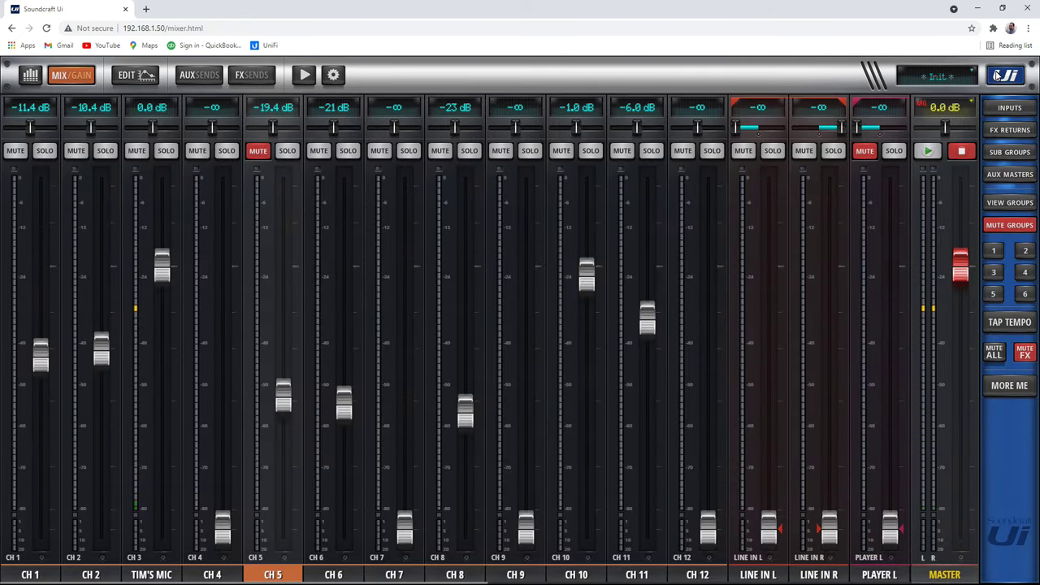
click(997, 75)
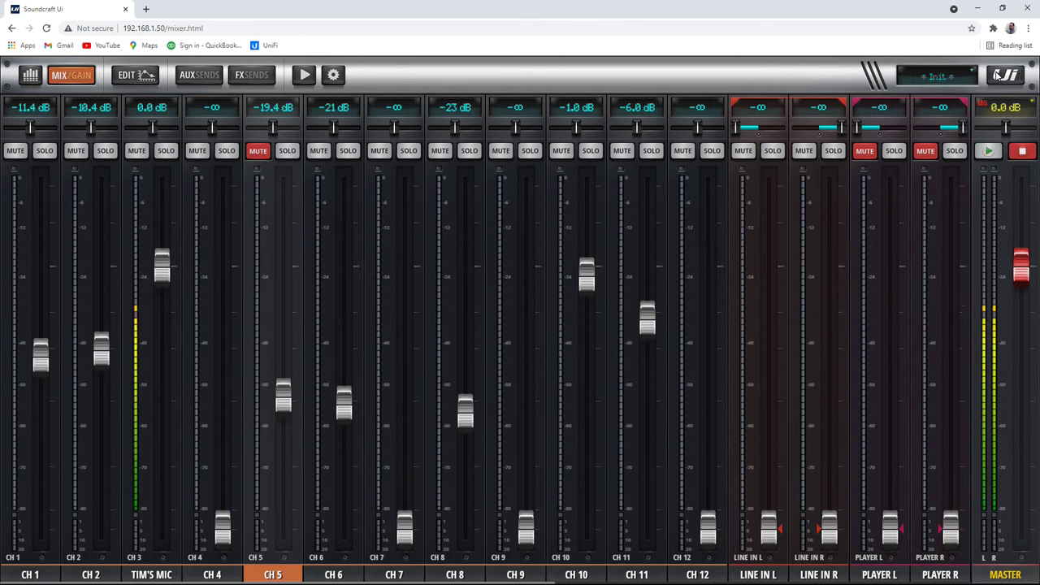
Open the mixer's setup area and look through its network, access and shows pages
click(332, 84)
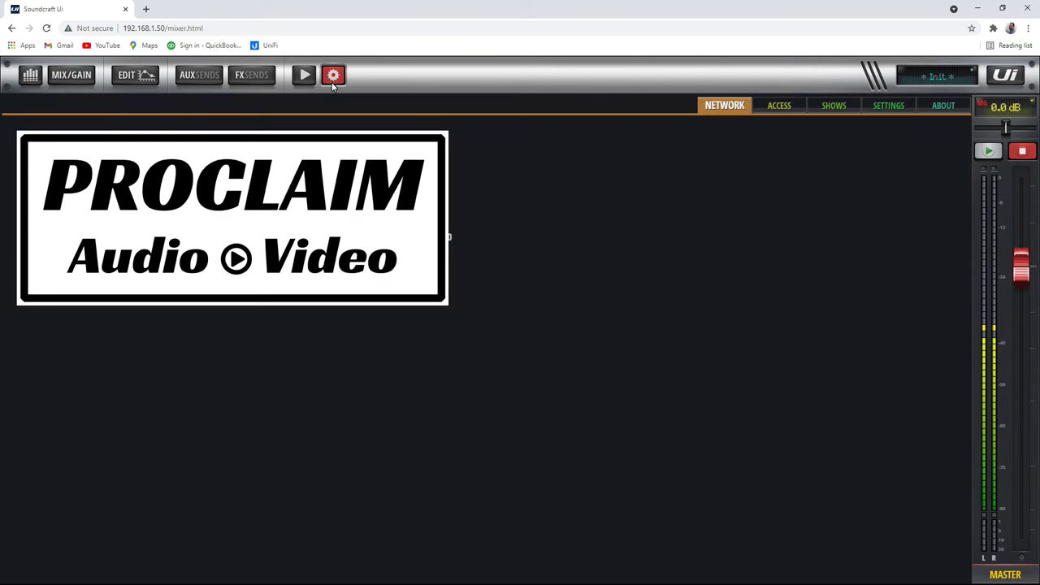
click(780, 110)
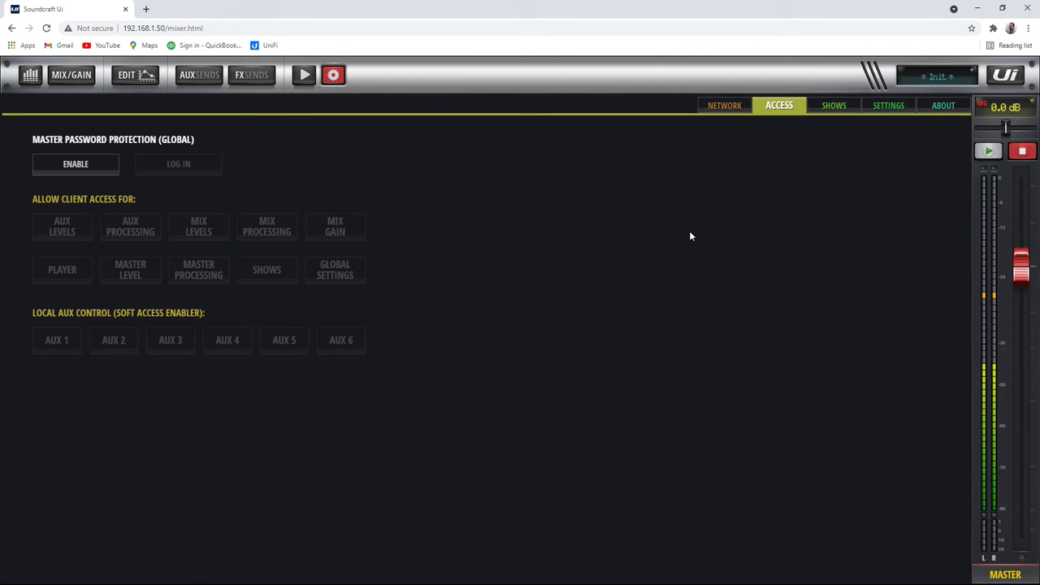
click(842, 109)
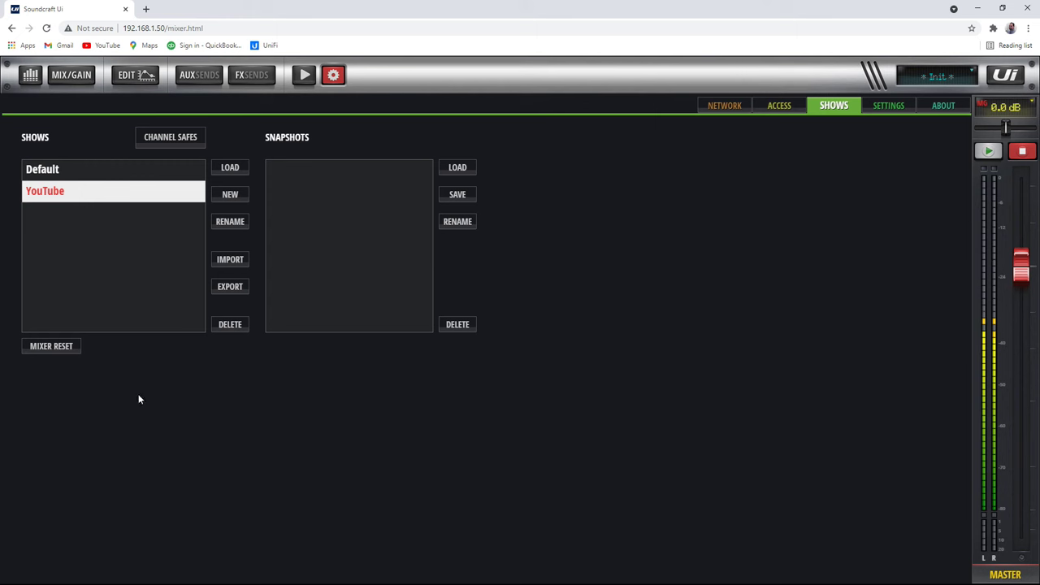
Save the mixer setup as a new show named "Bob"
click(236, 198)
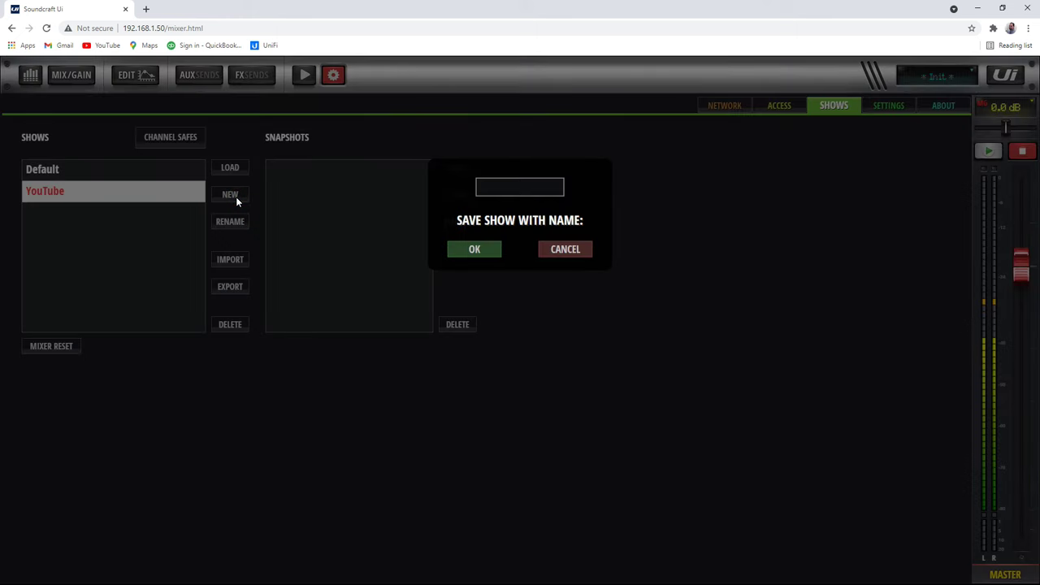
text(Bob)
click(487, 250)
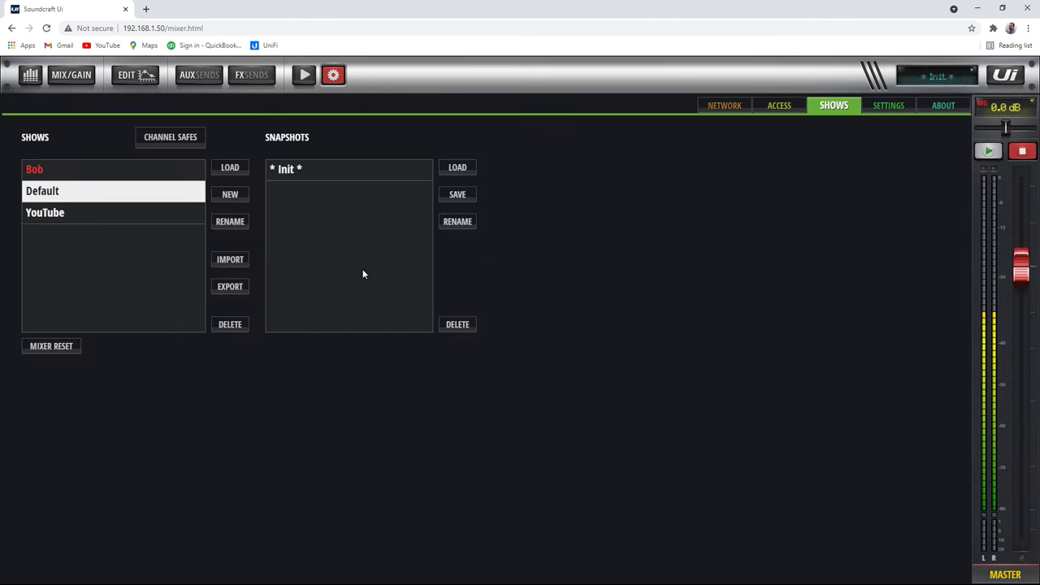
Select the show "Bob" and save a snapshot in it named "Round ONe"
click(77, 170)
click(317, 167)
click(460, 198)
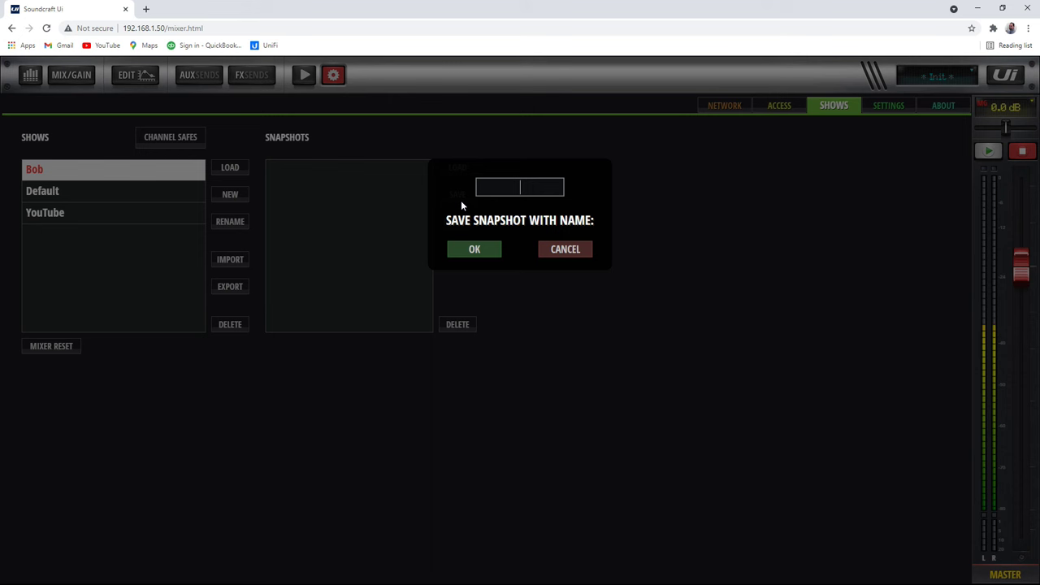
text(Round ONe)
click(497, 253)
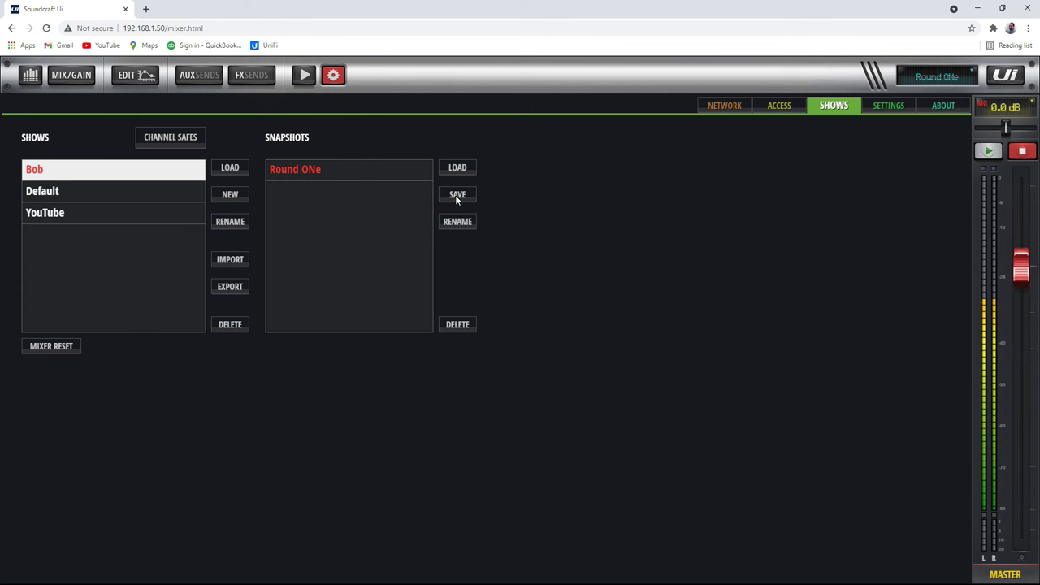
Save a second snapshot named "Round TWo" in the same show
click(456, 195)
text(R)
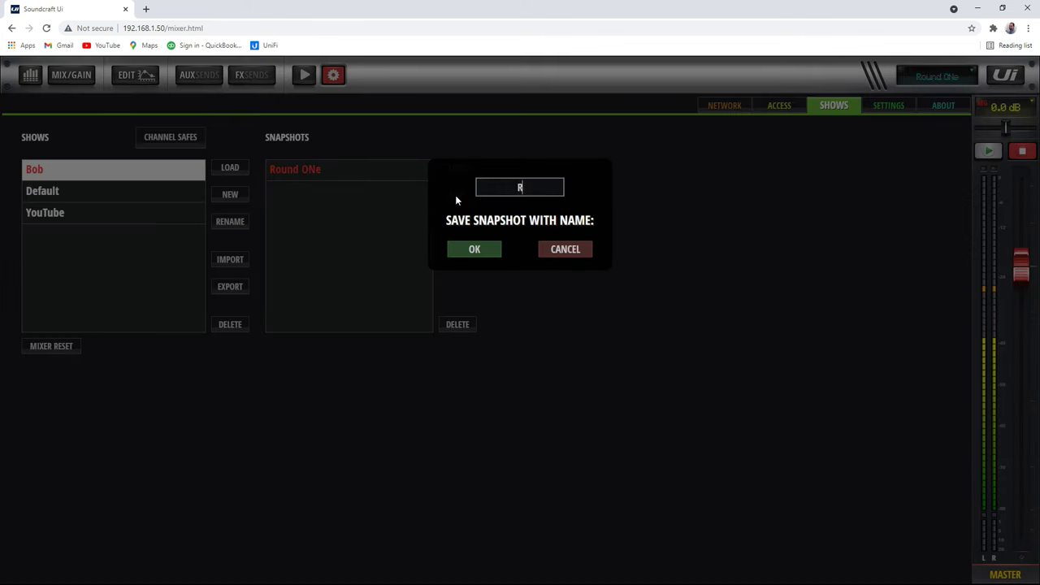
text(ound T)
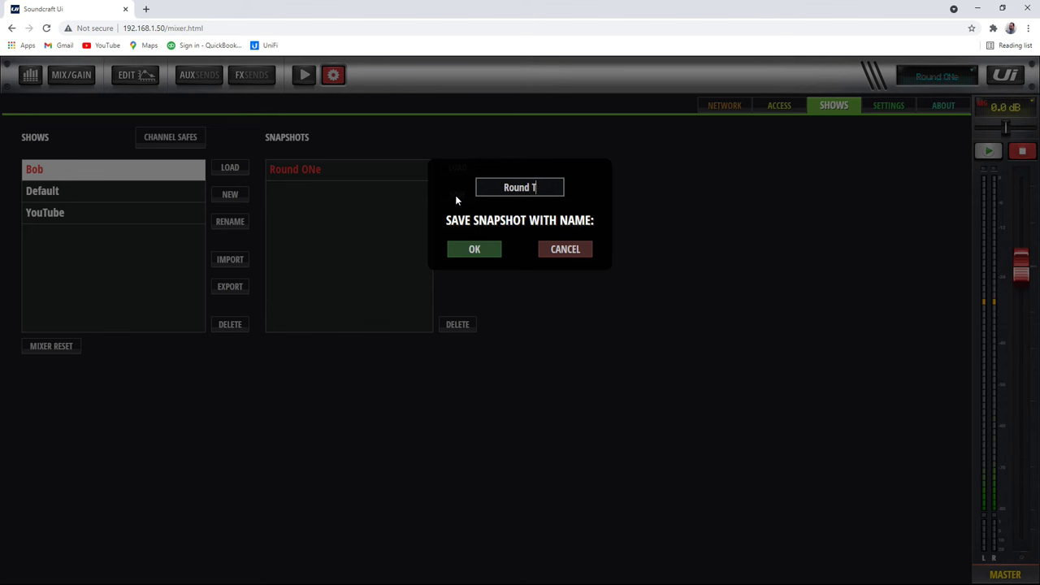
text(Wo)
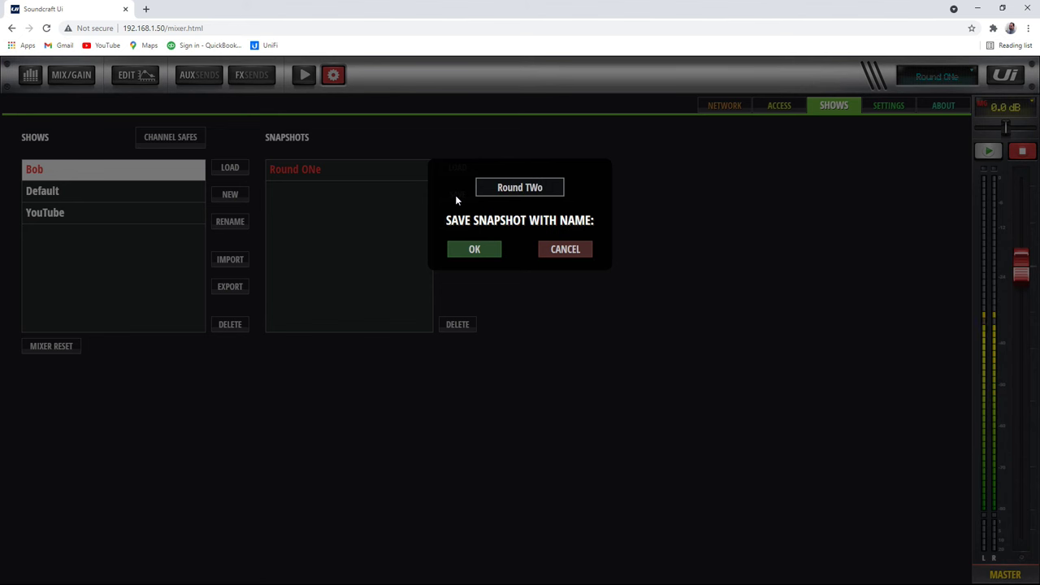
click(497, 251)
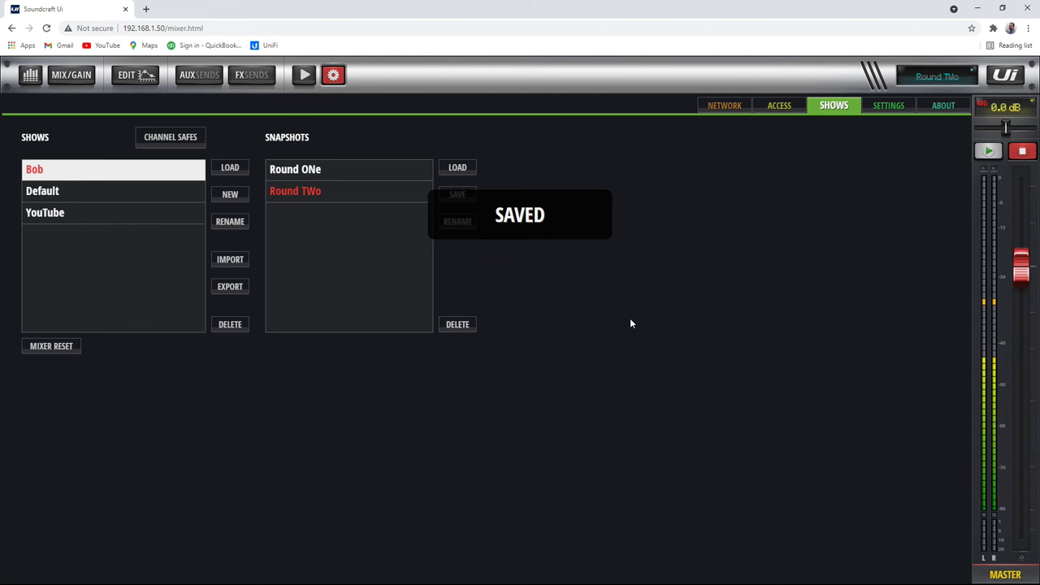
Load the "Round ONe" snapshot and switch back to the "Round TWo" snapshot
click(349, 168)
click(346, 187)
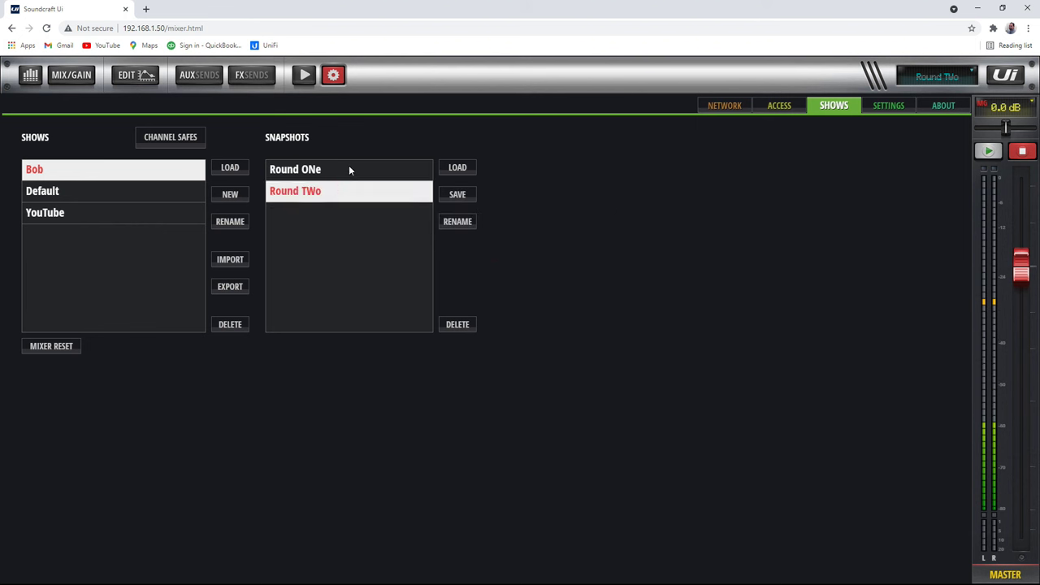
click(348, 168)
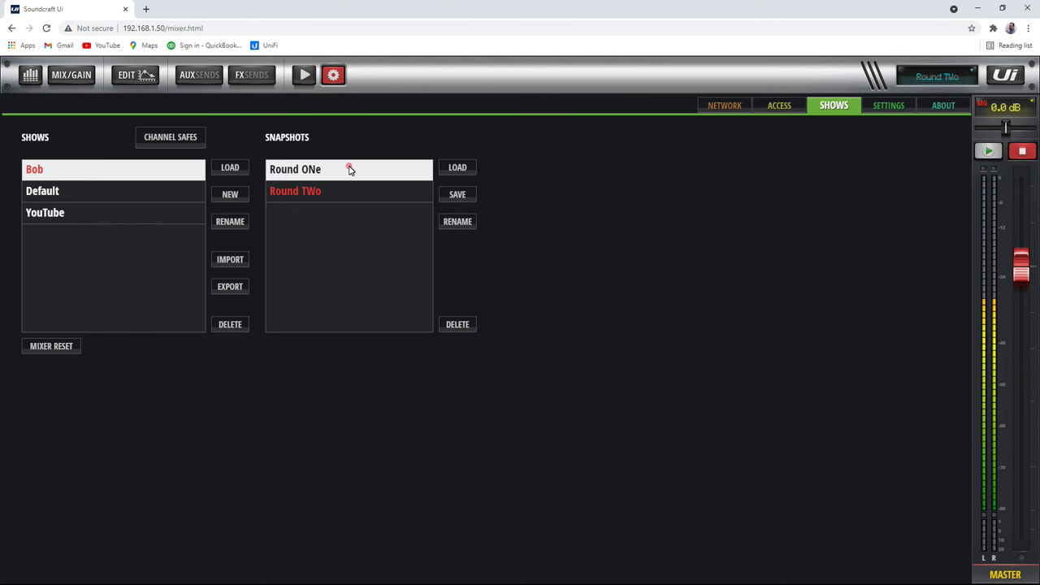
click(455, 168)
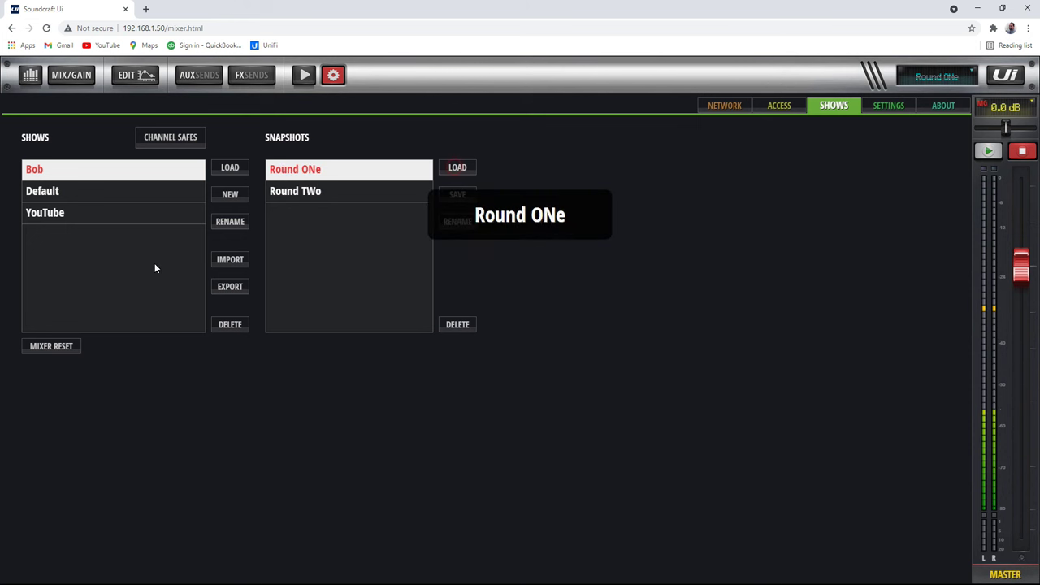
click(342, 187)
click(457, 168)
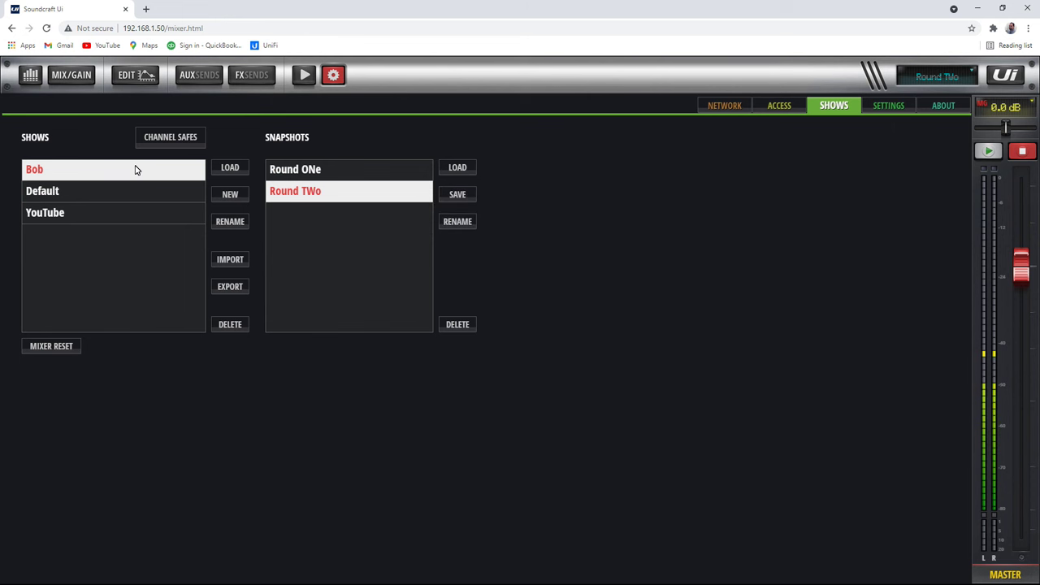
Open the mixer's general settings and review the global, GUI performance, local and button function options
click(882, 104)
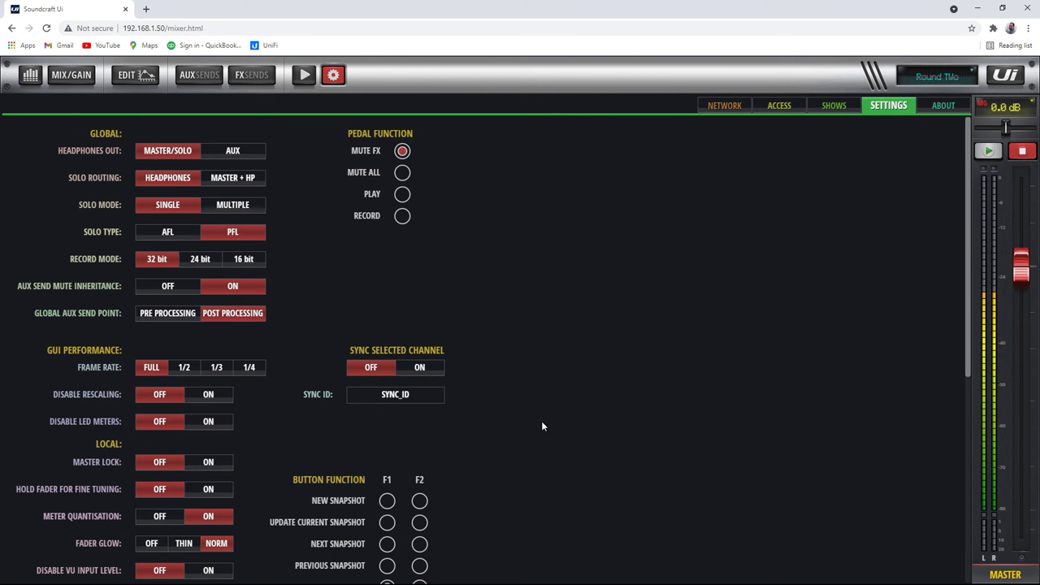
scroll(559, 342, down, 4)
scroll(161, 300, up, 2)
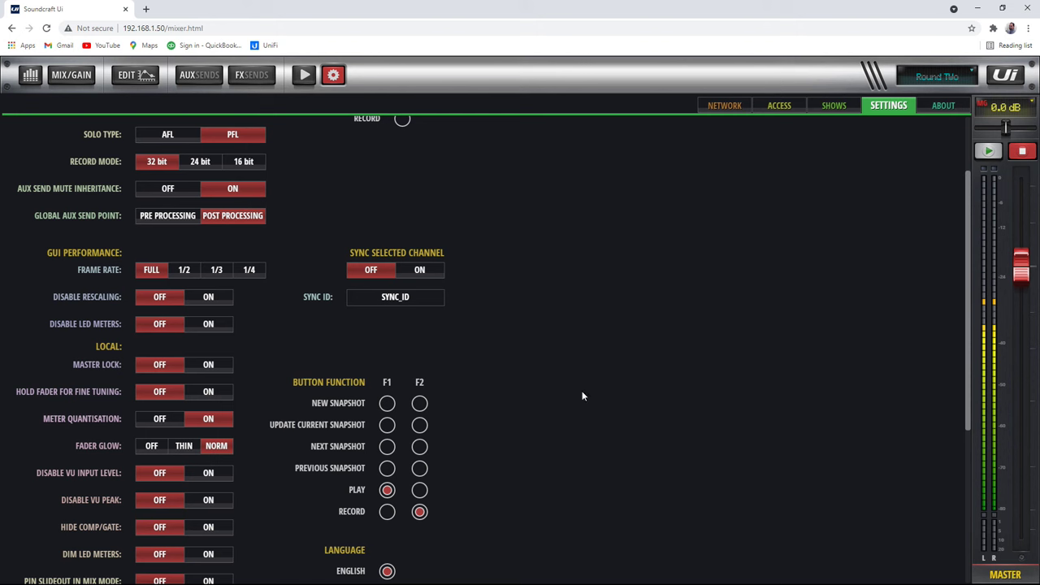
scroll(290, 254, down, 2)
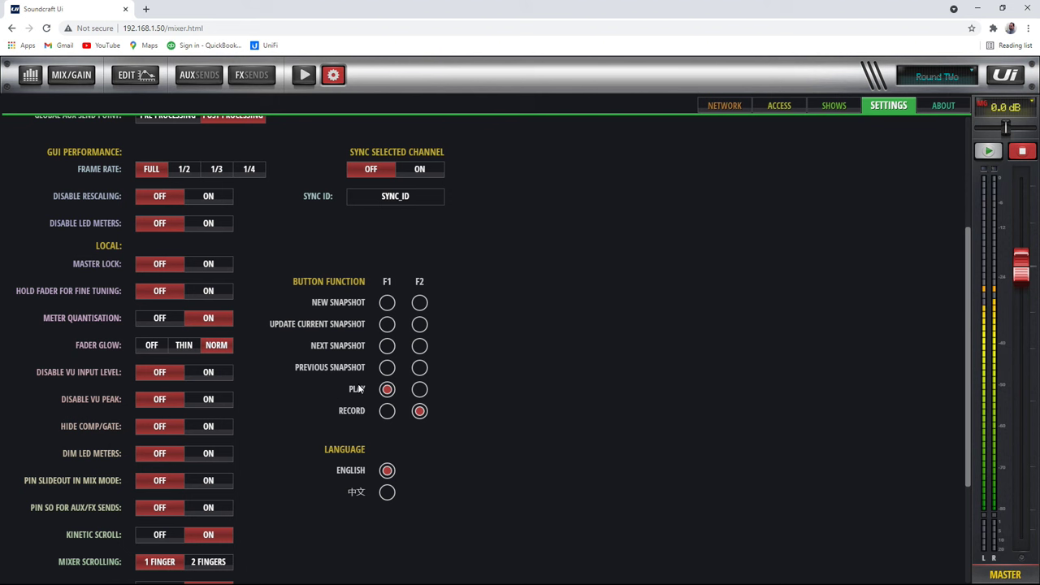
Assign Next Snapshot to F1 and Previous Snapshot to F2, and use both to switch between the Round ONe and Round TWo snapshots
click(388, 346)
click(420, 367)
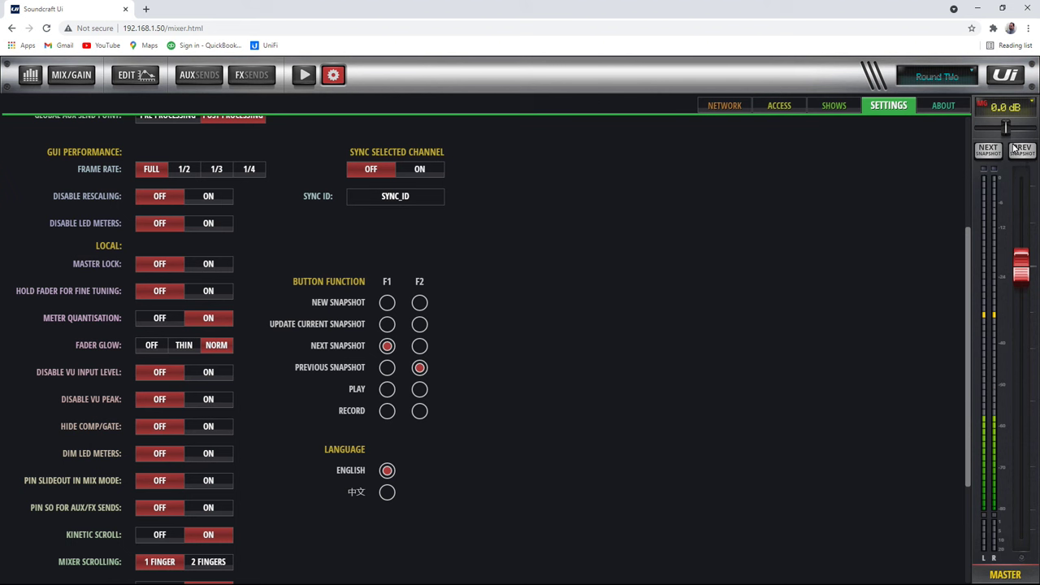
click(1022, 151)
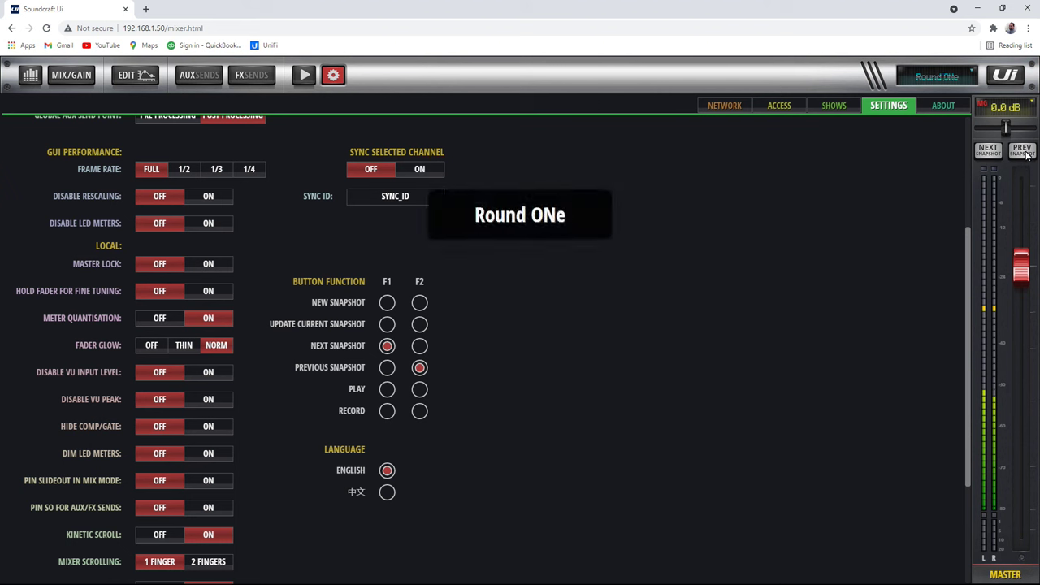
click(1022, 151)
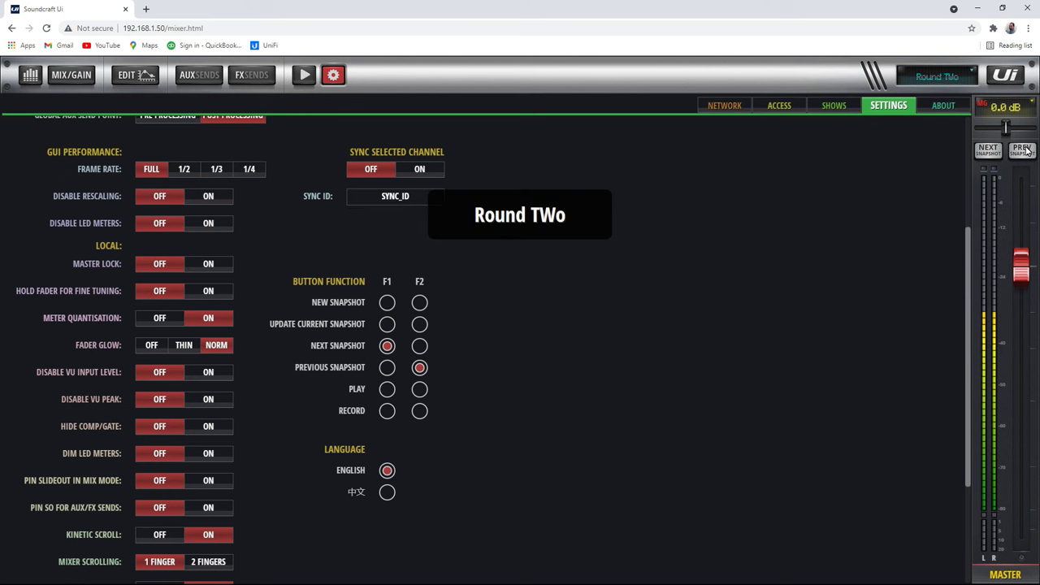
click(989, 151)
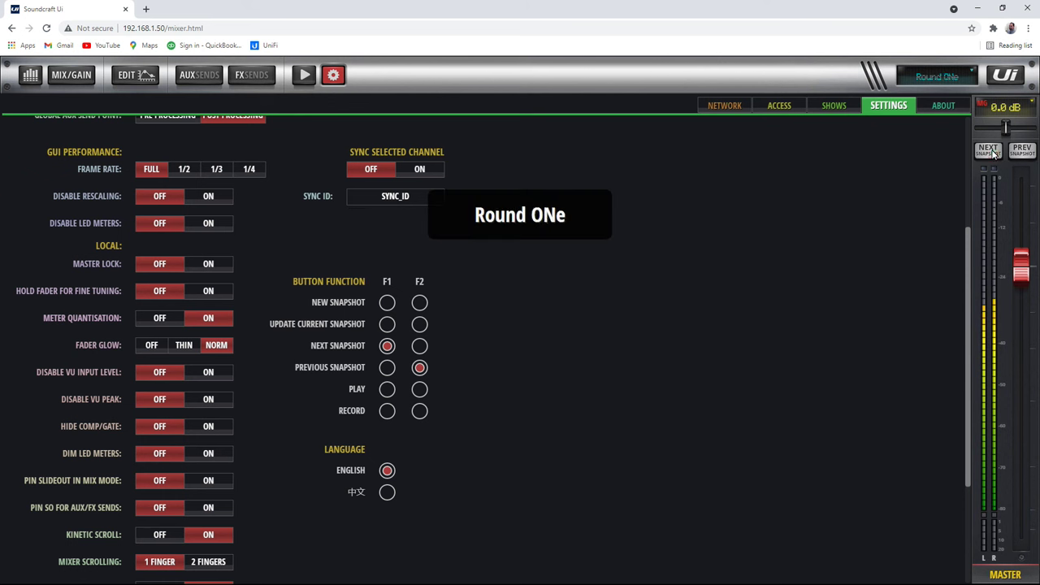
click(1021, 152)
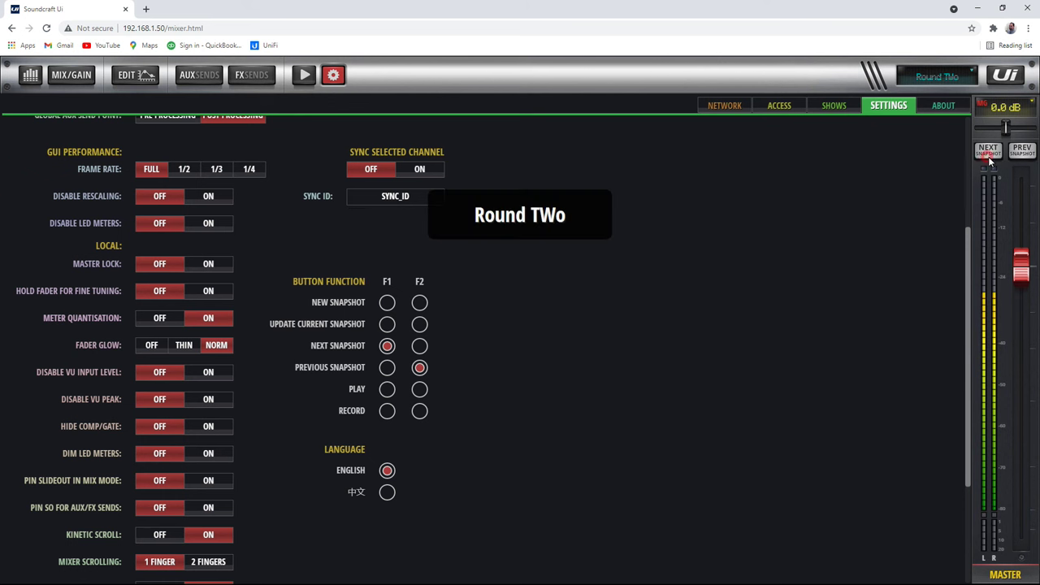
click(1024, 154)
click(989, 152)
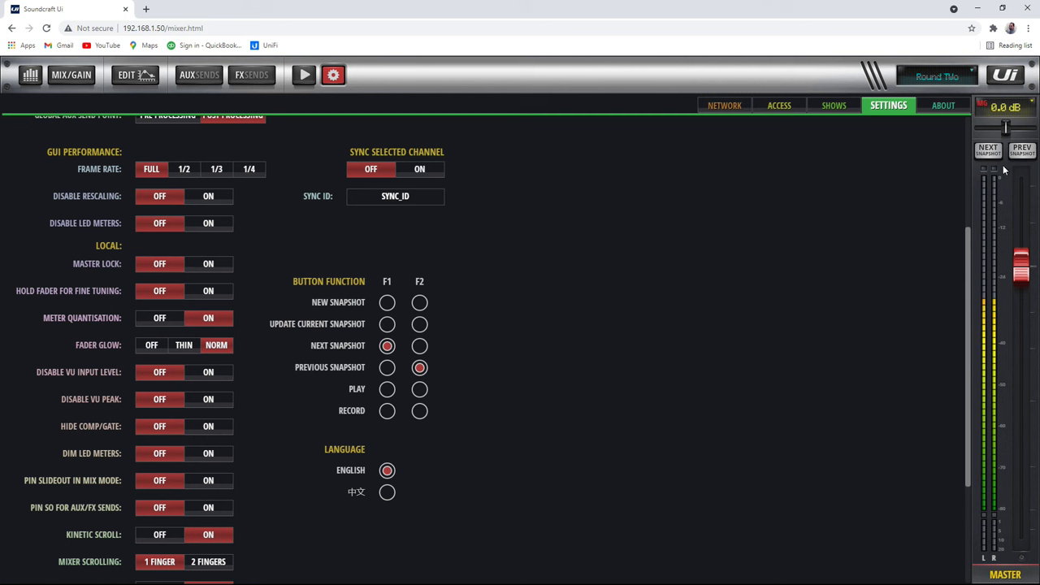
Set the F1 button function to Play and the F2 button function to Record
click(386, 390)
click(419, 410)
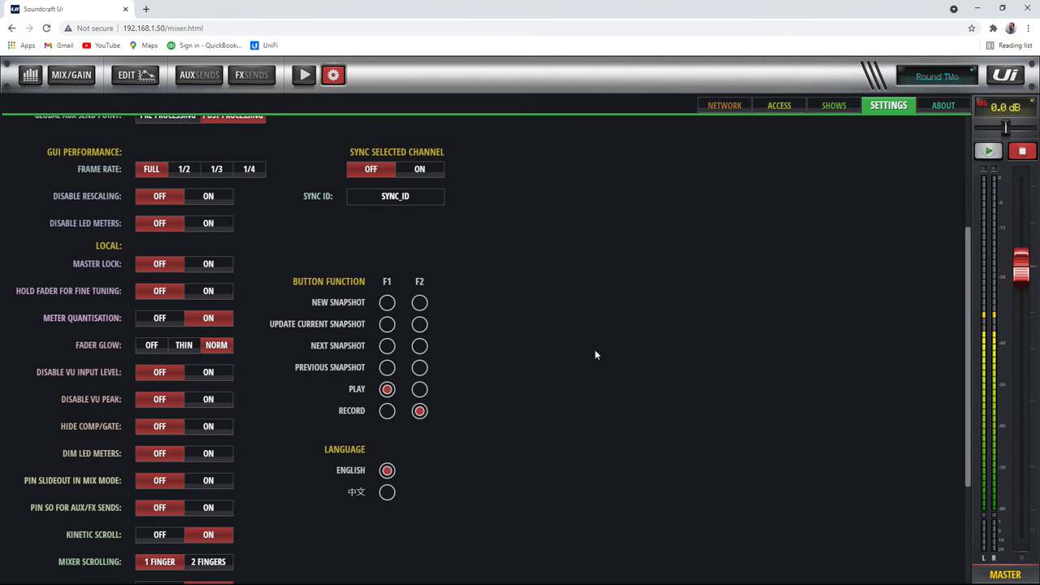
Set the global headphones output to AUX
scroll(626, 271, up, 3)
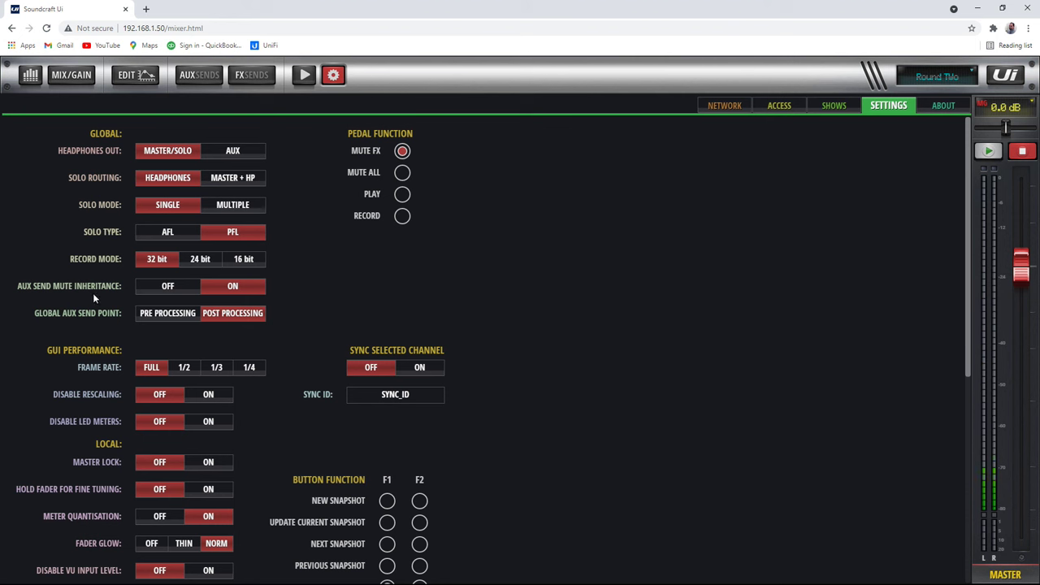
scroll(289, 402, down, 3)
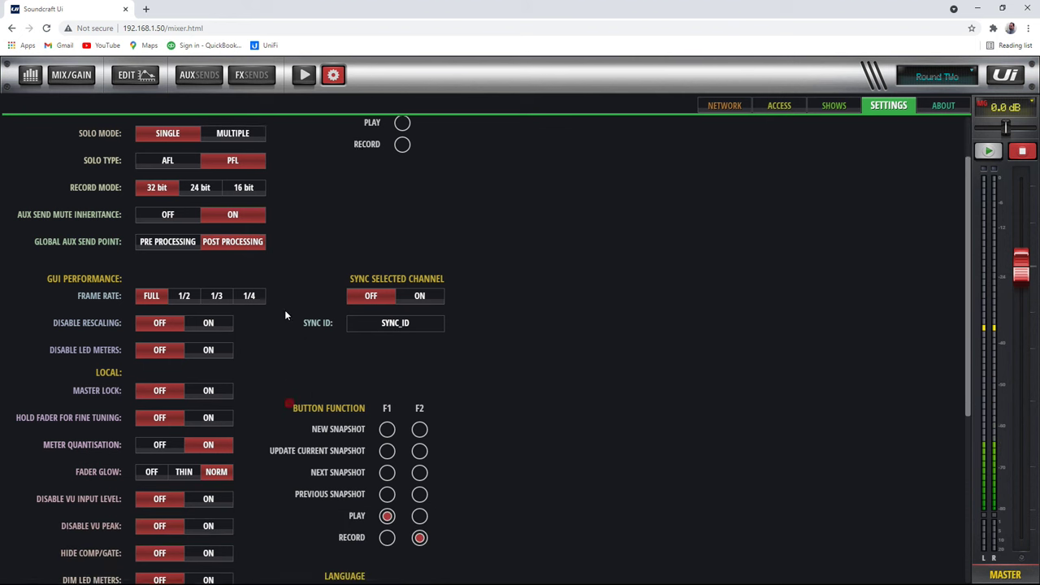
scroll(277, 358, up, 3)
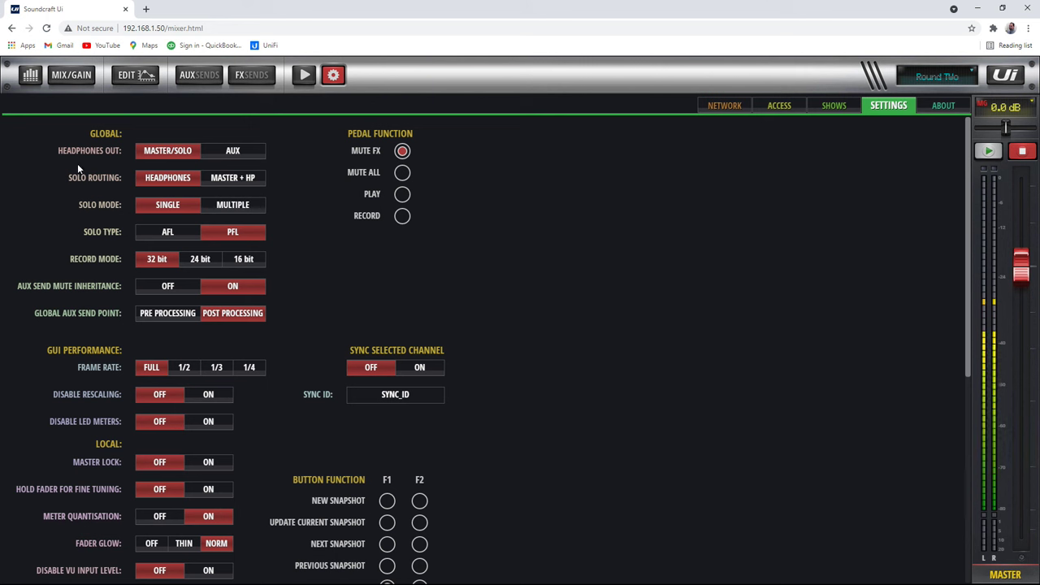
click(252, 150)
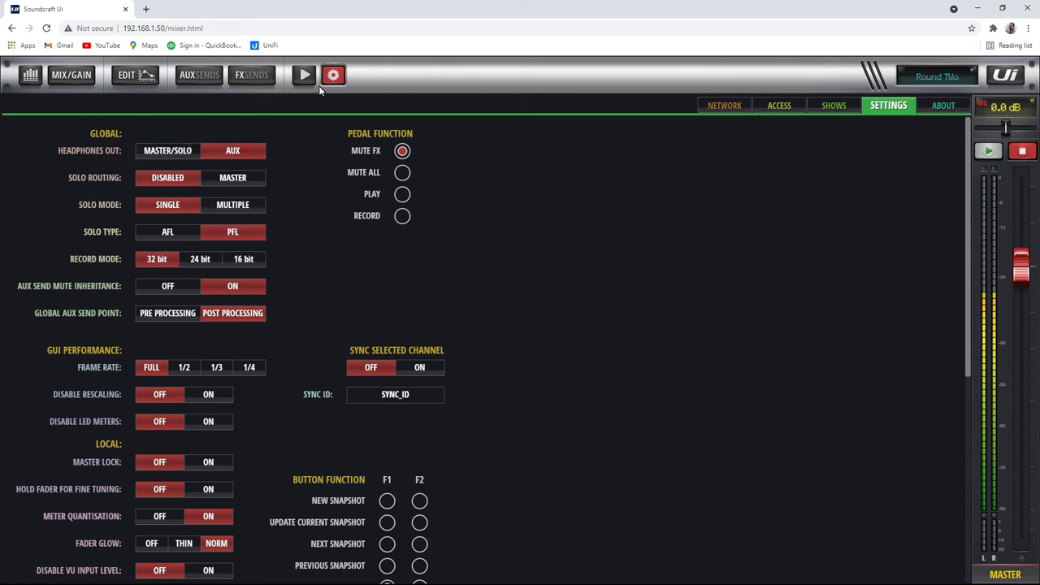
Open the aux sends and compare the AUX 5 and AUX 6 mixes
click(196, 78)
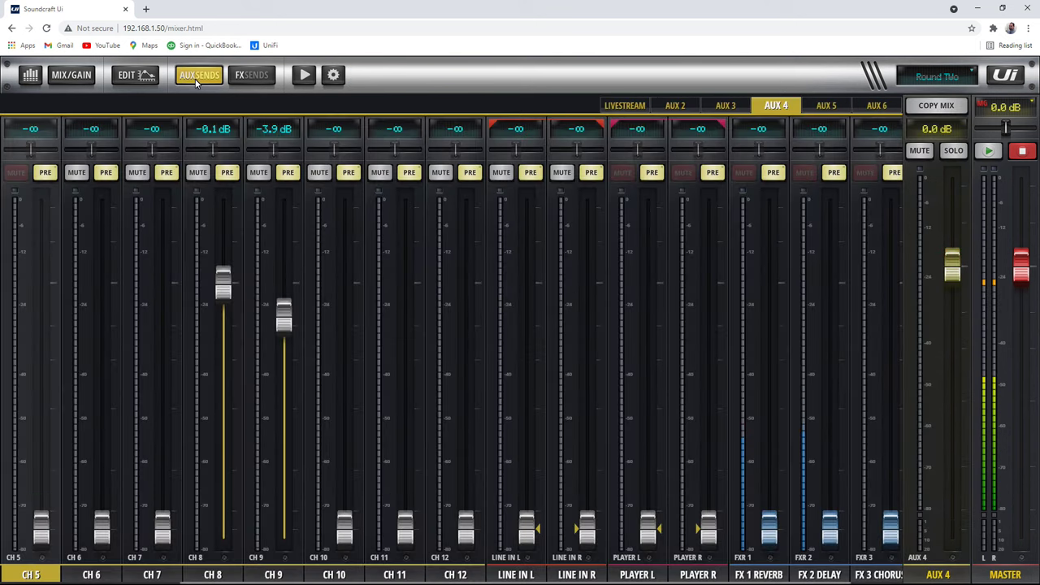
click(823, 104)
click(877, 106)
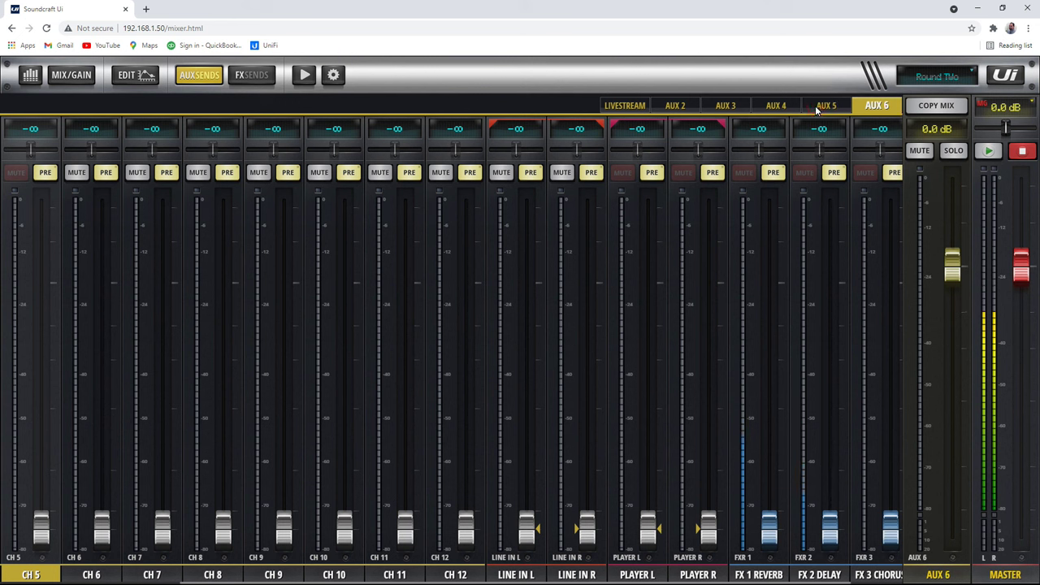
click(817, 109)
click(865, 106)
click(807, 109)
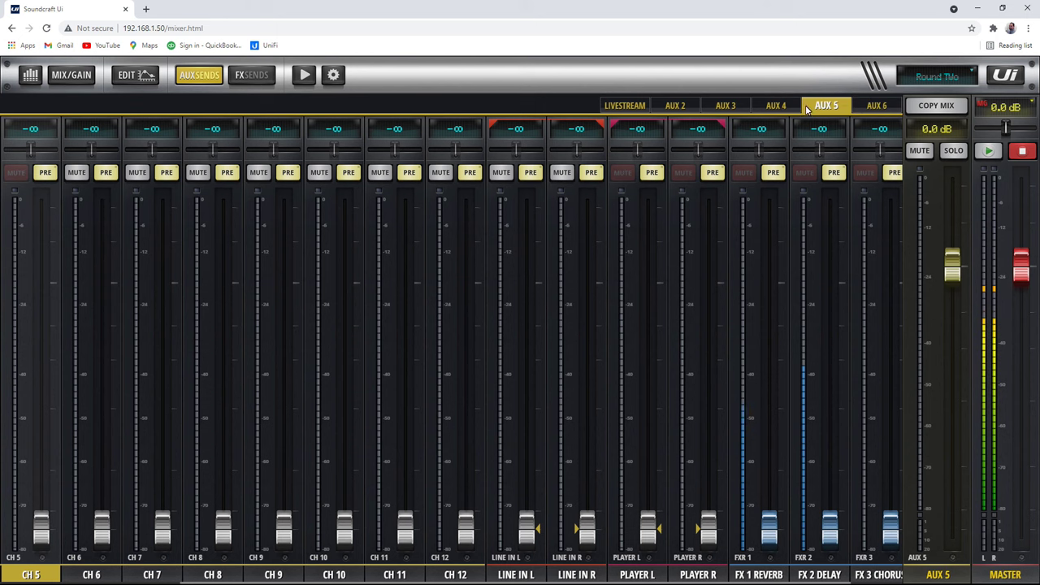
Set the global headphones output to MASTER/SOLO, then switch the solo mode to MULTIPLE and back to SINGLE
click(335, 76)
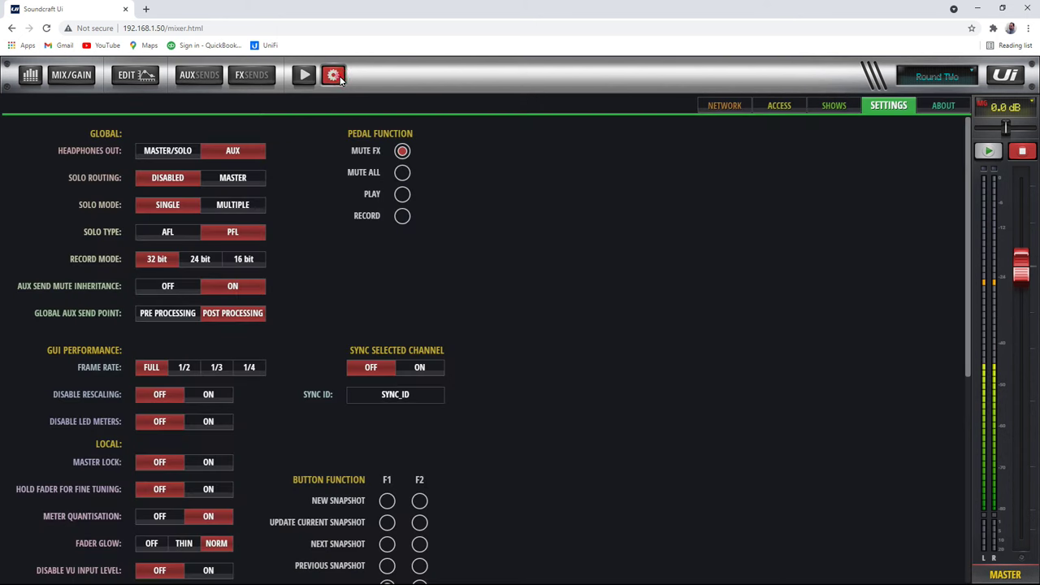
click(173, 156)
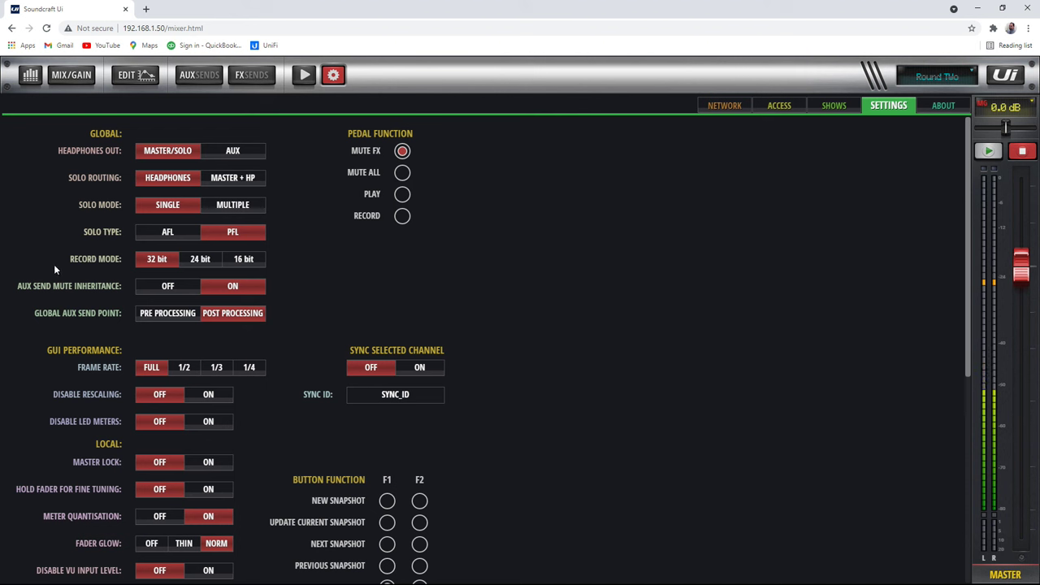
click(234, 206)
click(179, 209)
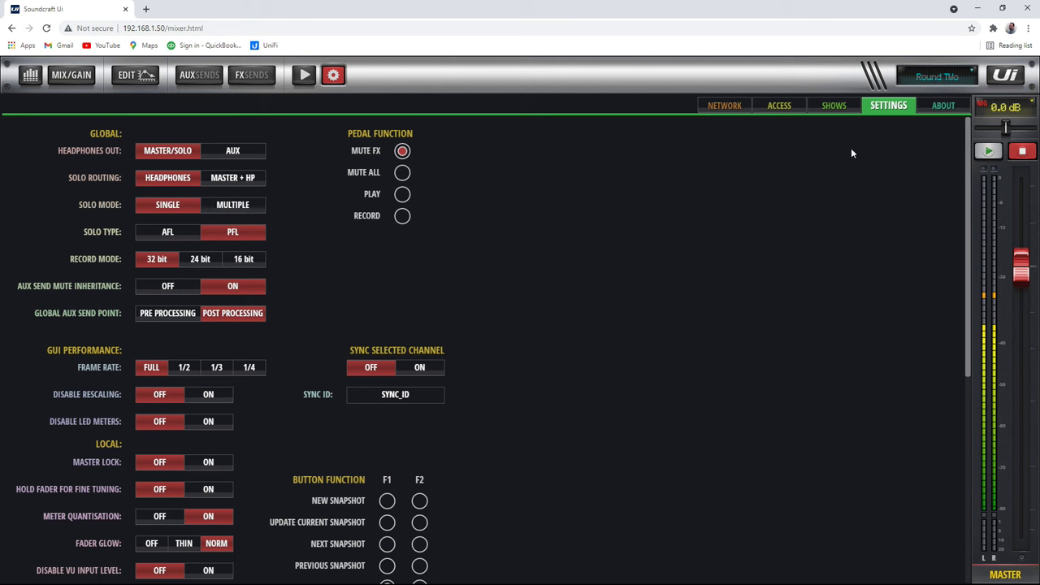
click(332, 75)
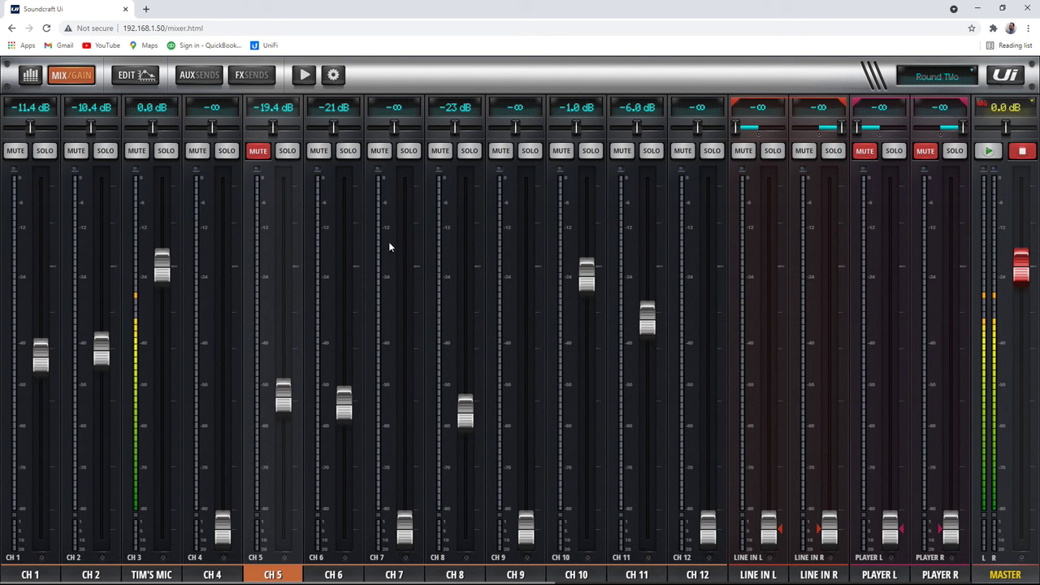
Review the meters, the channel mix, the CH 5 aux sends and EQ, and the LIVESTREAM aux mix, and return to the channel mix
click(30, 76)
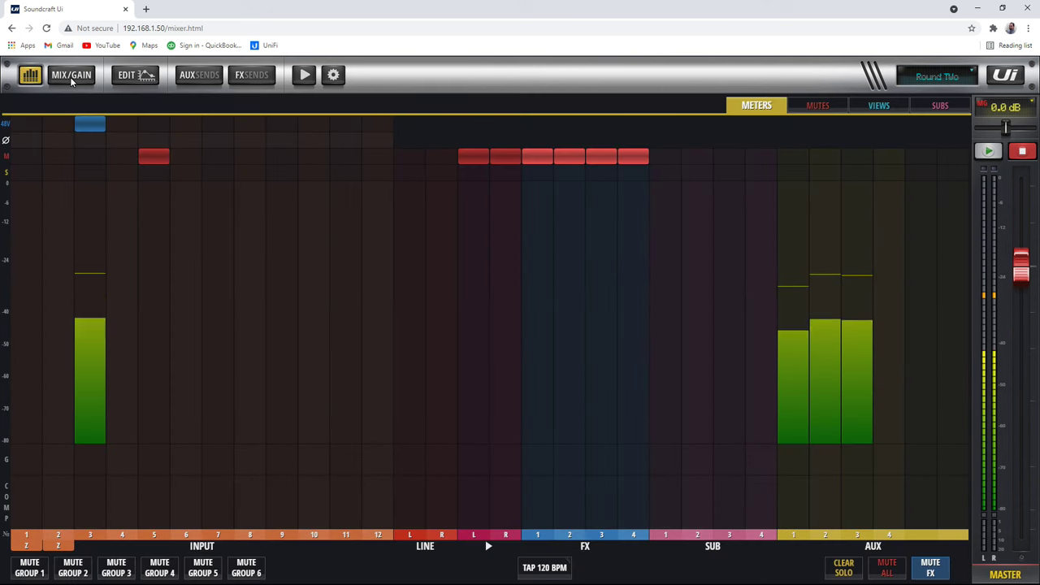
click(71, 77)
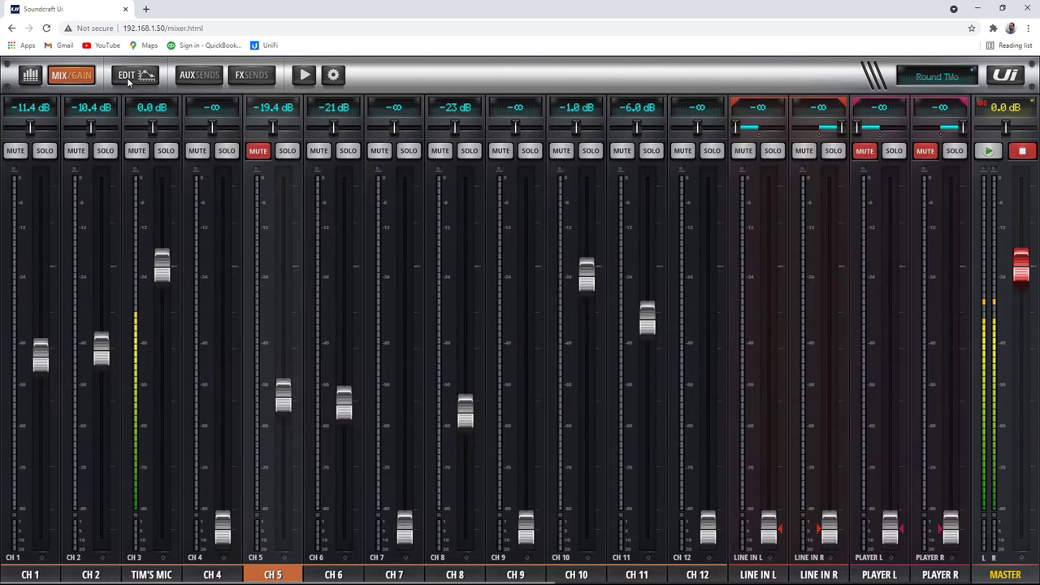
click(127, 77)
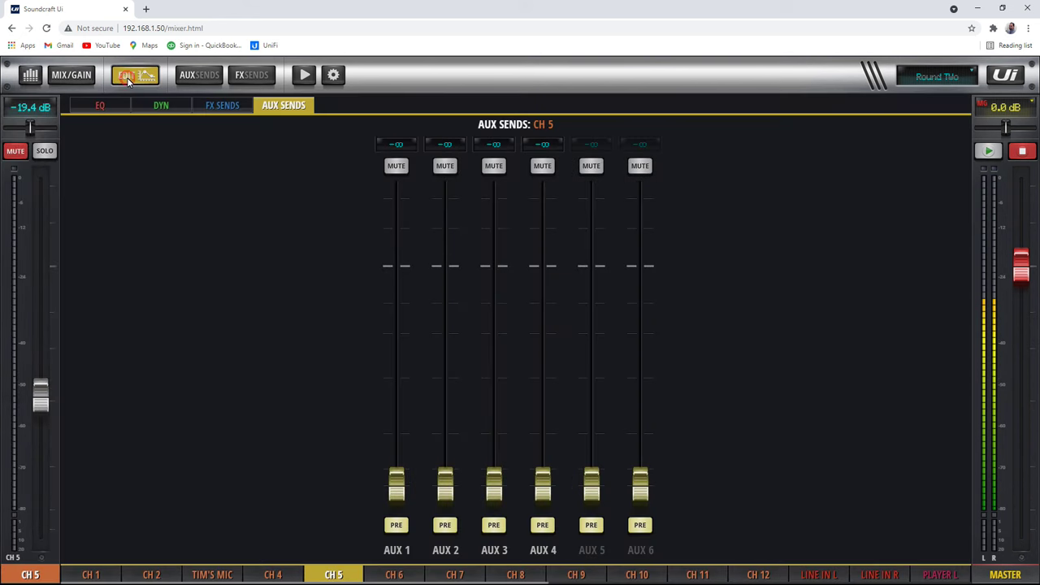
click(207, 82)
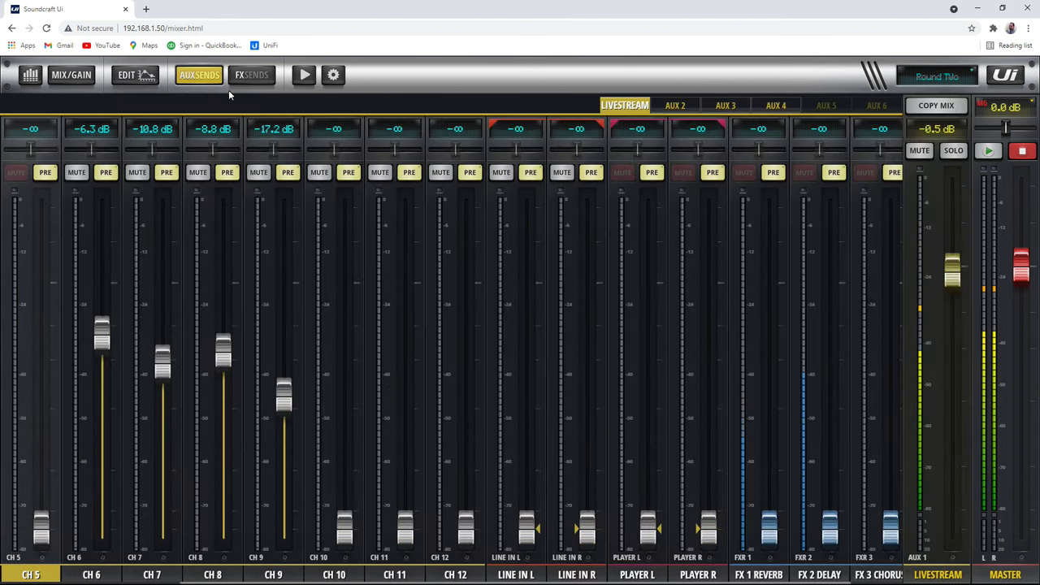
click(138, 81)
click(120, 104)
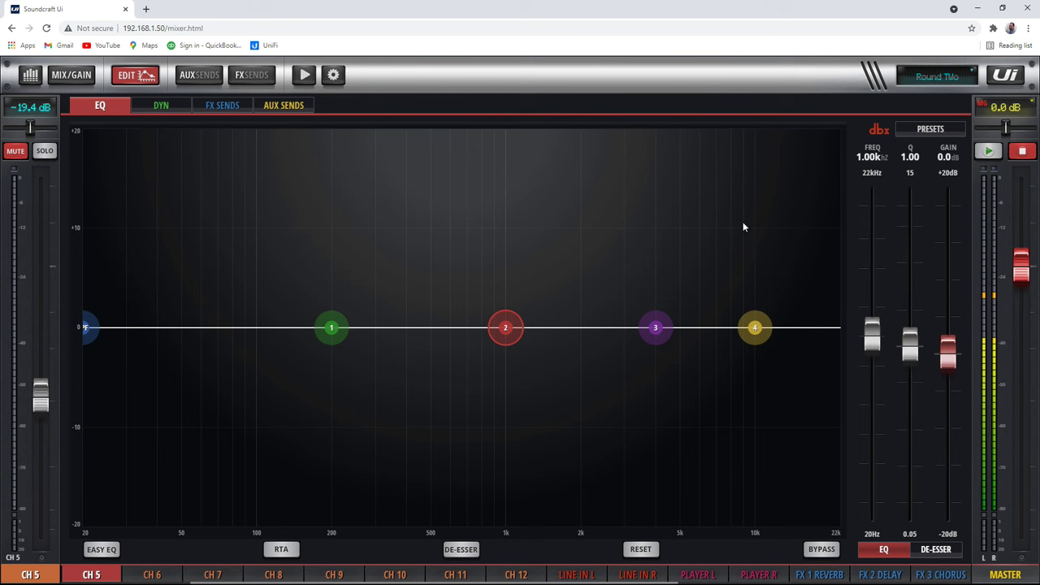
click(30, 74)
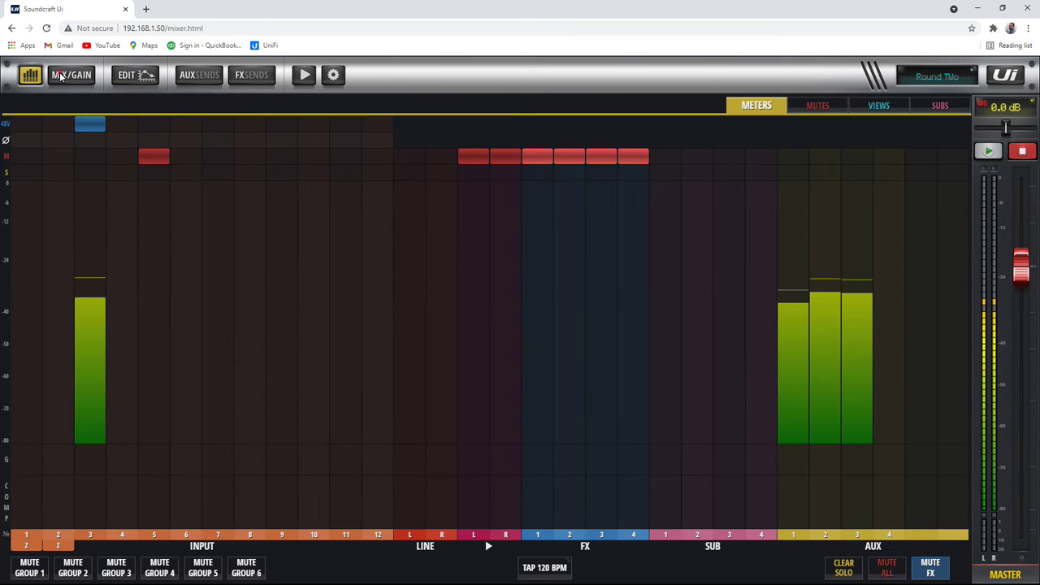
click(60, 76)
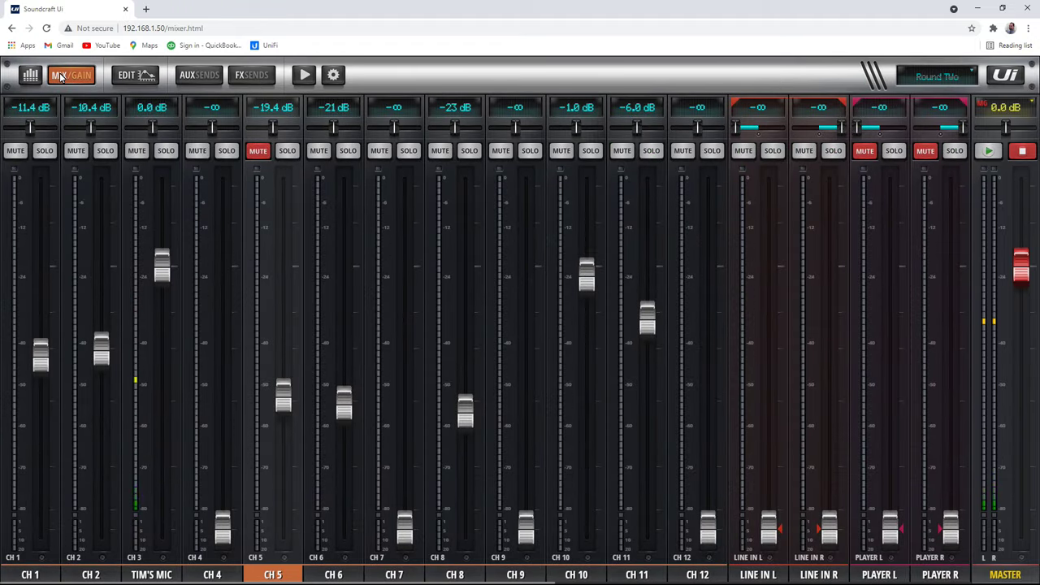